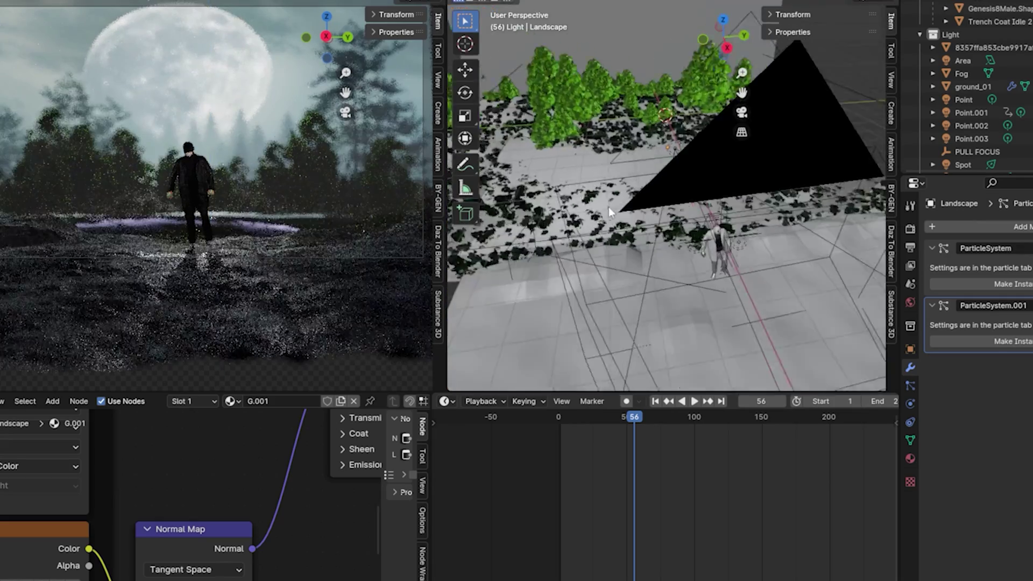
Orbit down to a low side angle and stop the knot-and-skull playback at frame 133
middle_click_drag(609, 207, 587, 250)
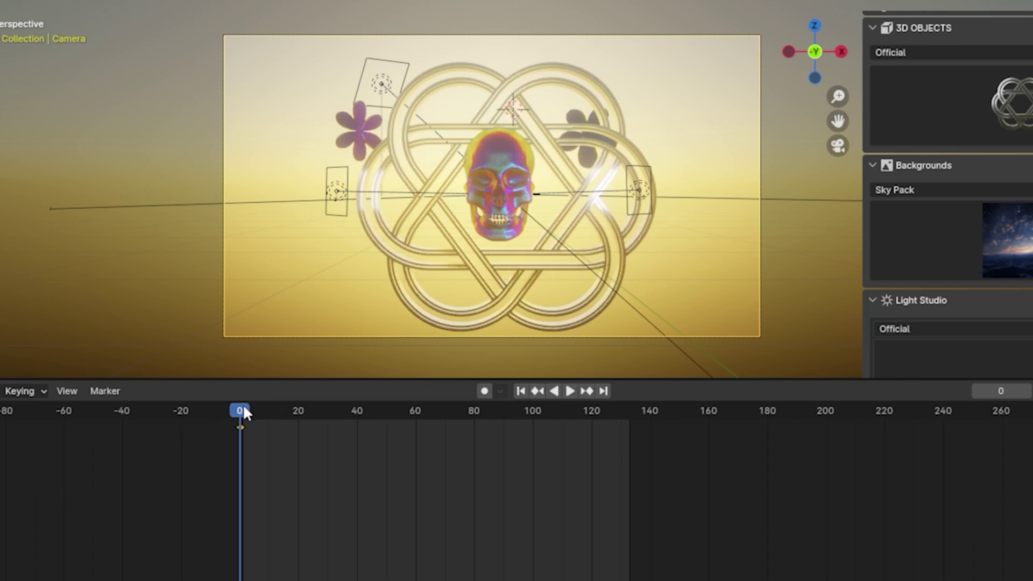
key("space")
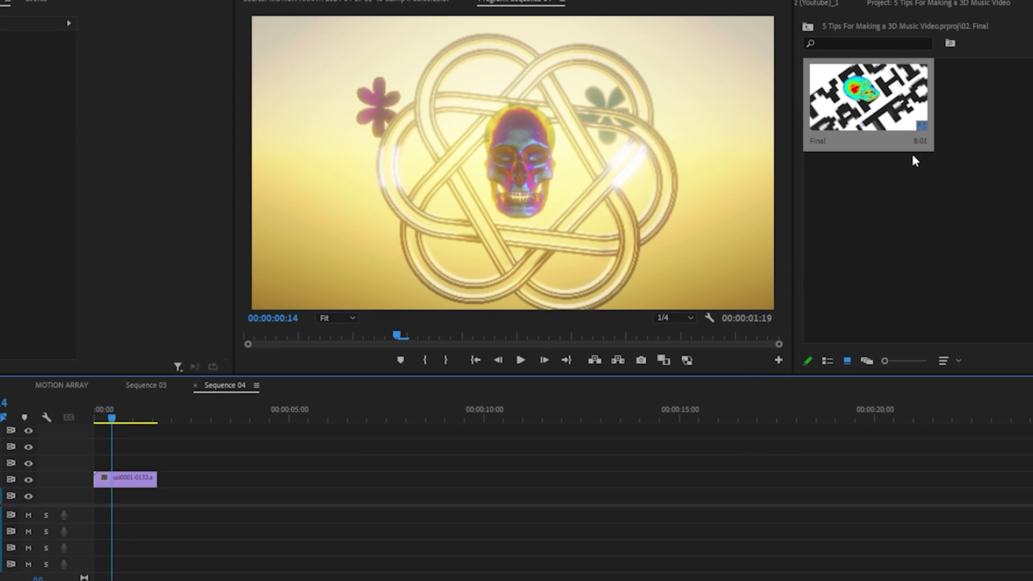
Place the Final template sequence on Sequence 04 after the skull render and scrub back to the gold knot
left_click_drag(850, 147, 320, 488)
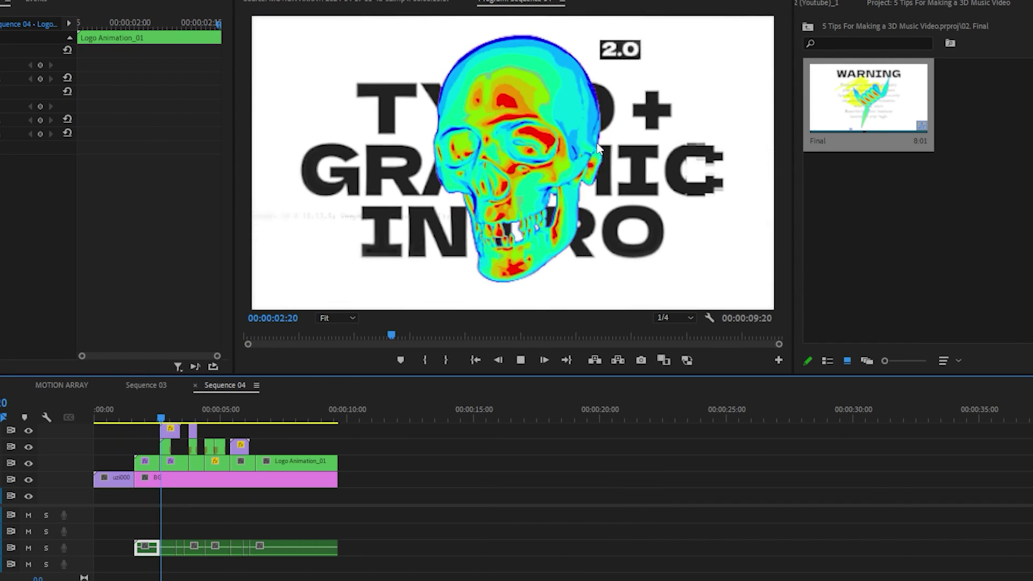
left_click_drag(161, 425, 124, 427)
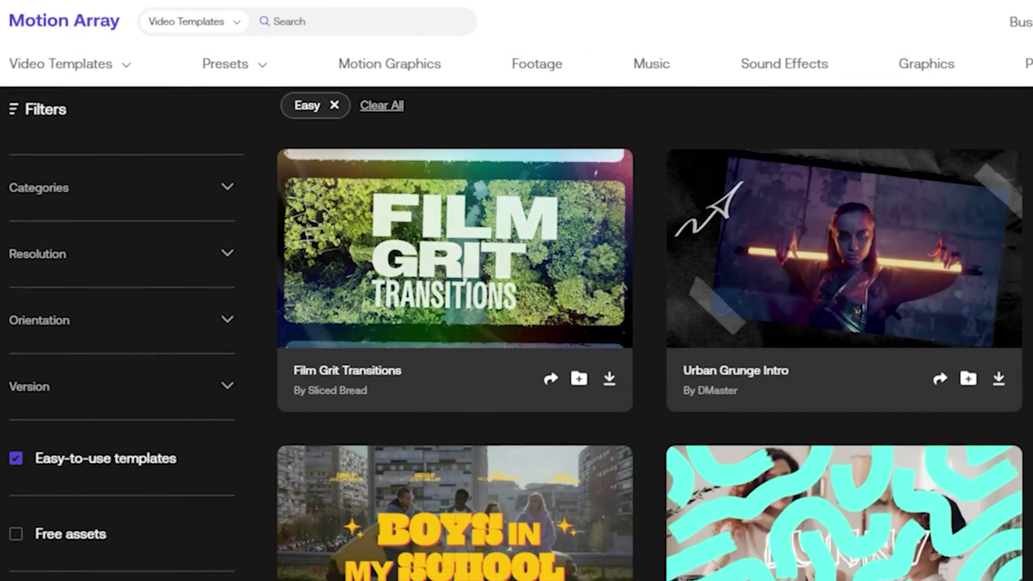
Browse the colour grade listings and play the Fantasy Color Grades preview video, skipping ahead
scroll(650, 349, "down", 6)
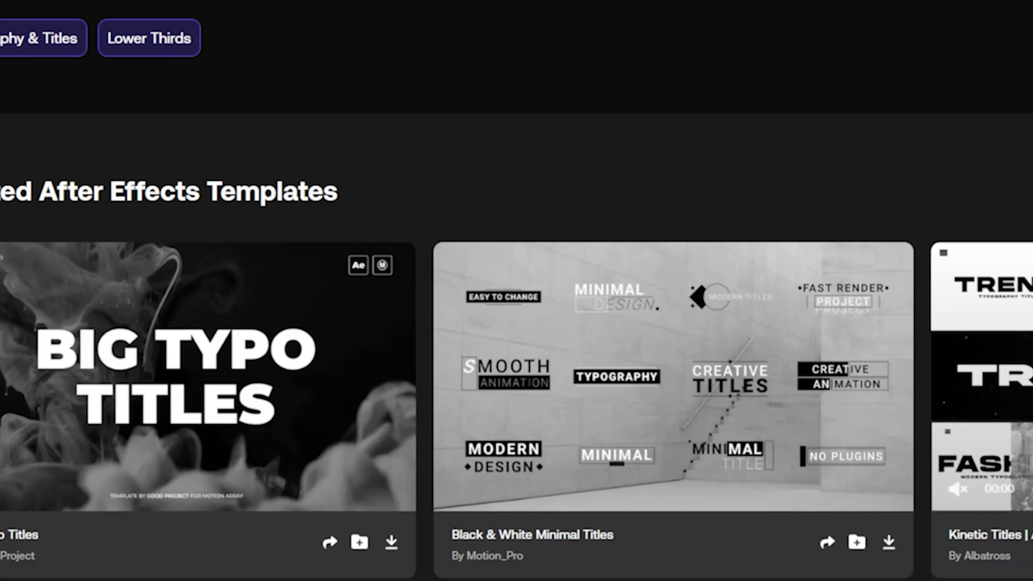
scroll(855, 407, "down", 5)
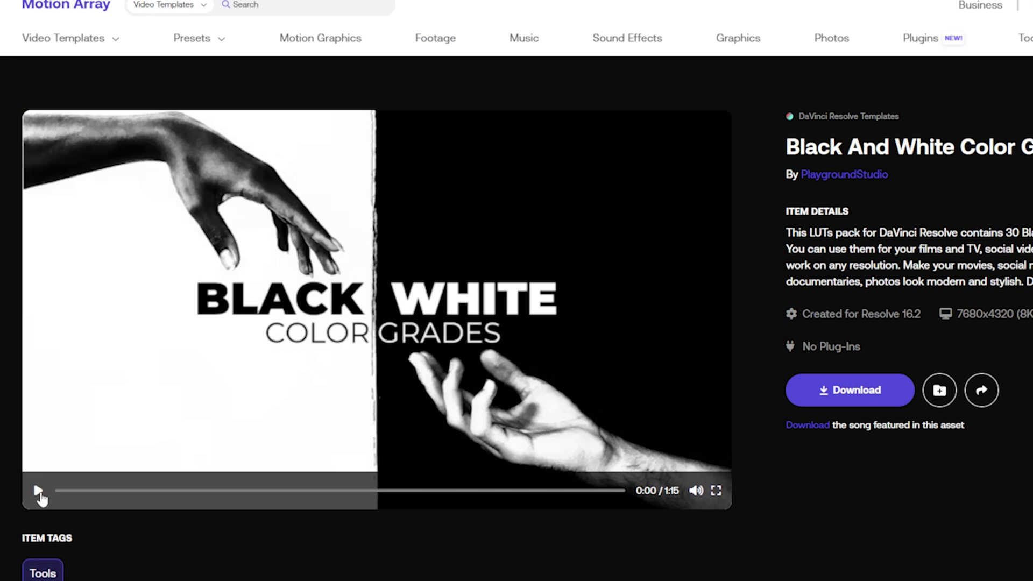
left_click(38, 491)
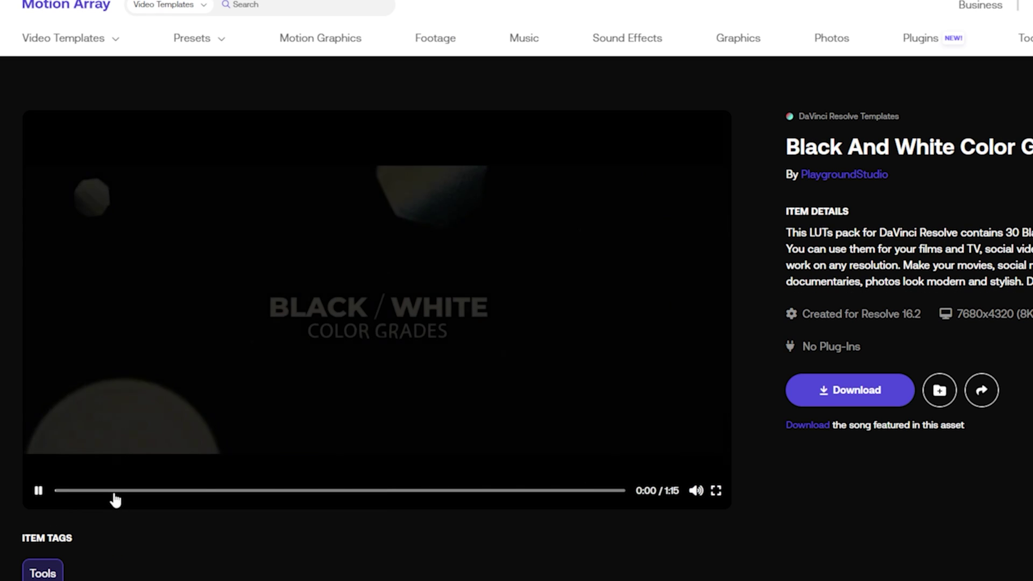
left_click(113, 492)
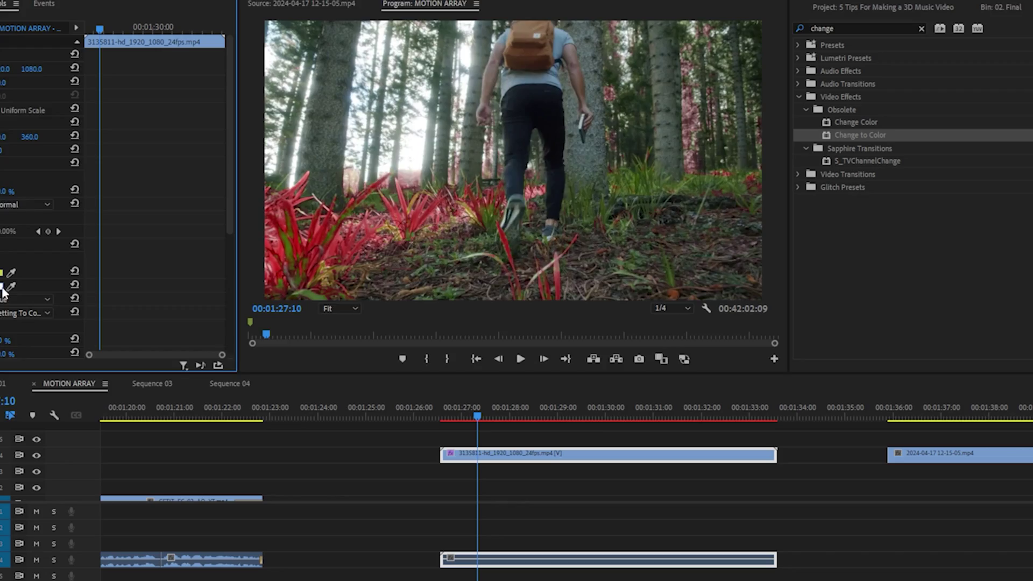
Load the Fantasy LUT file from disk as the forest clip's Lumetri Creative look
left_click(2, 286)
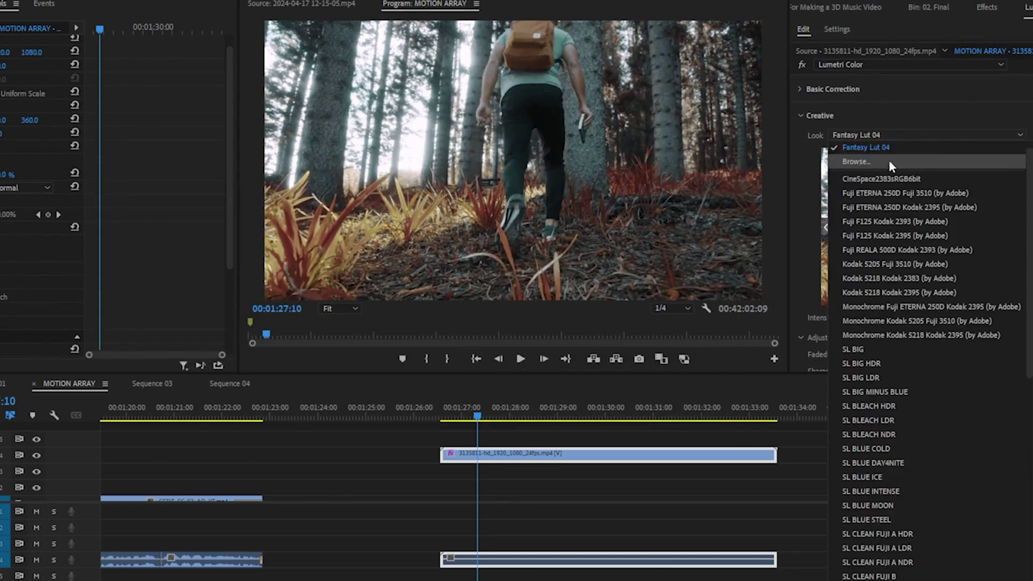
left_click(856, 161)
left_click(641, 404)
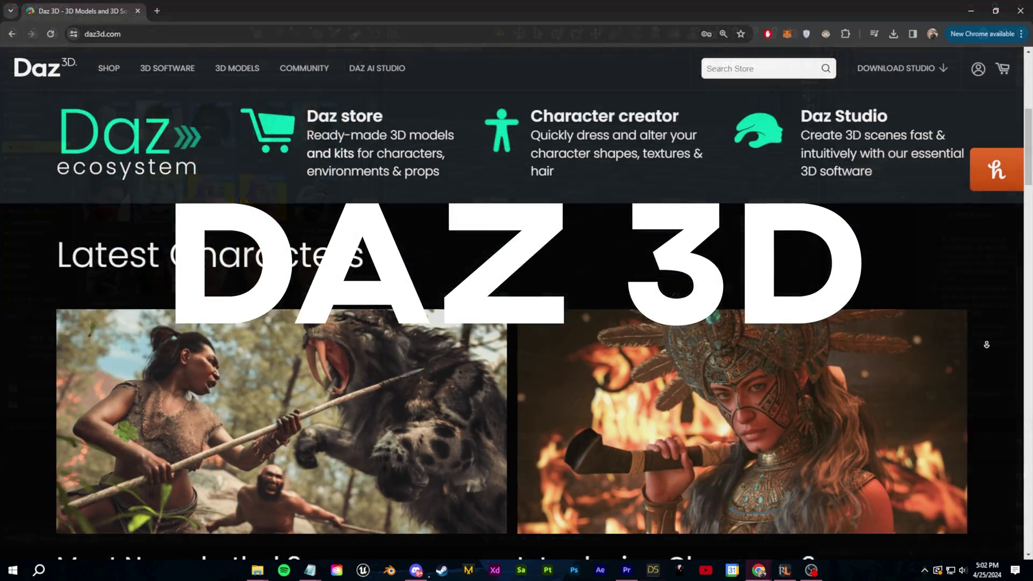
scroll(516, 302, "down", 5)
scroll(985, 341, "down", 5)
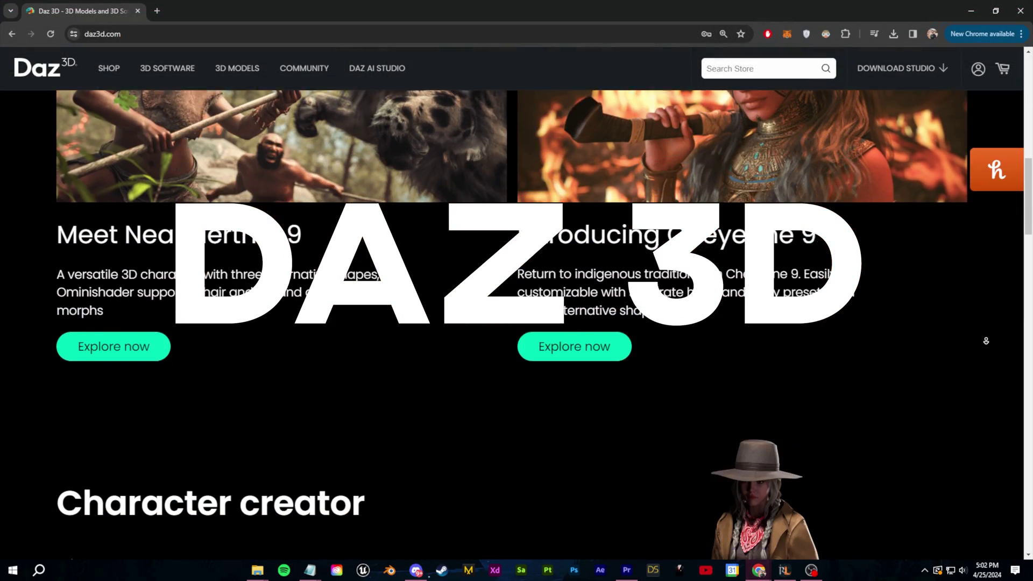
scroll(985, 336, "down", 5)
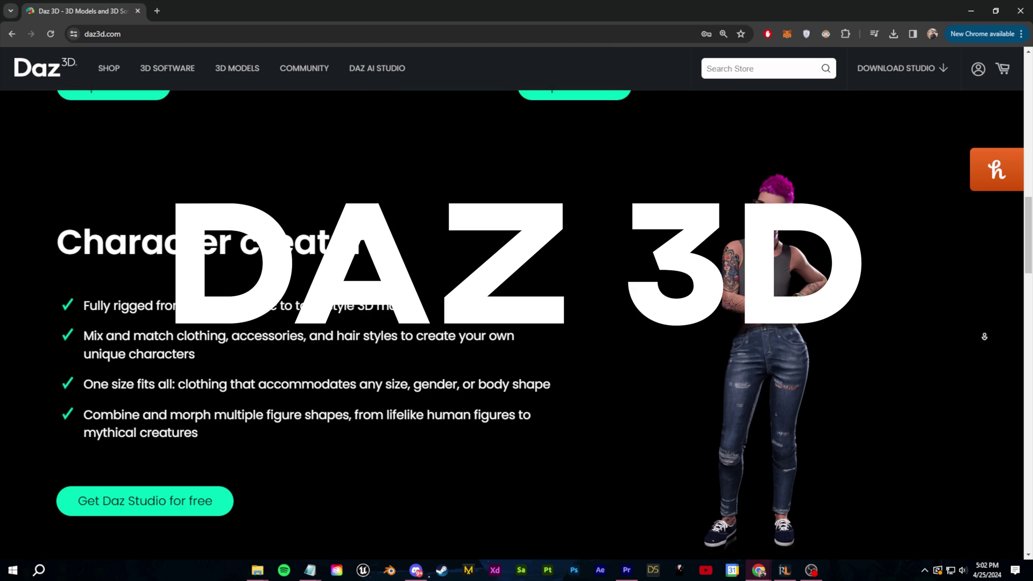
scroll(984, 336, "down", 1)
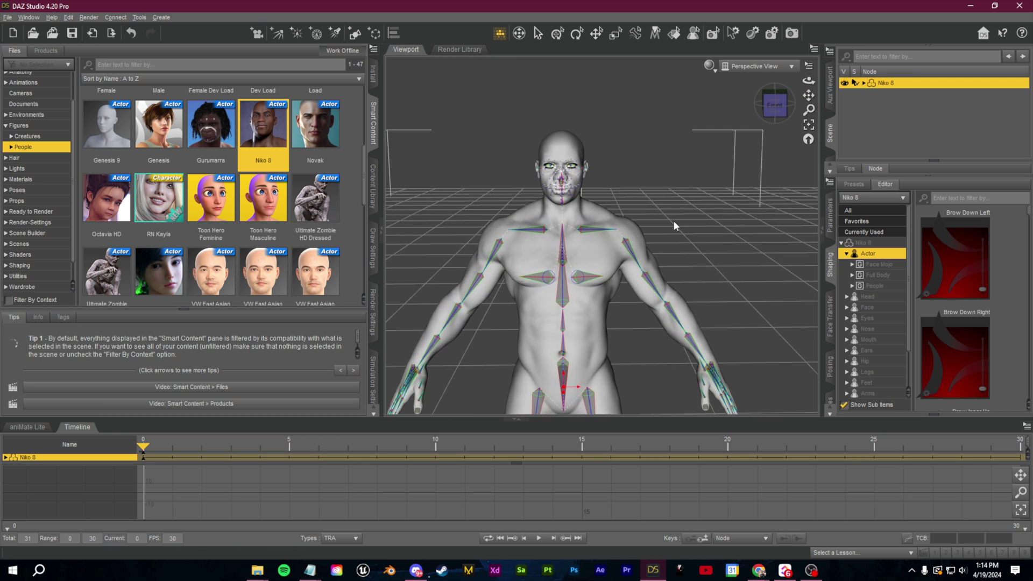
Dress Niko 8 in Basic Wear Boxers from the Wardrobe and send the figure to Blender via Daz To Blender
left_click(24, 265)
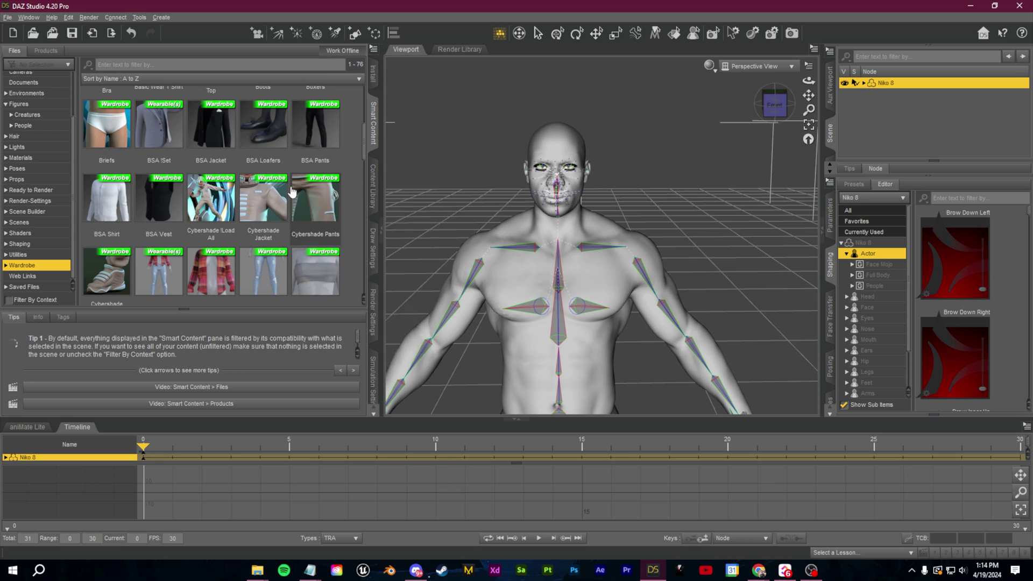
scroll(362, 247, "down", 10)
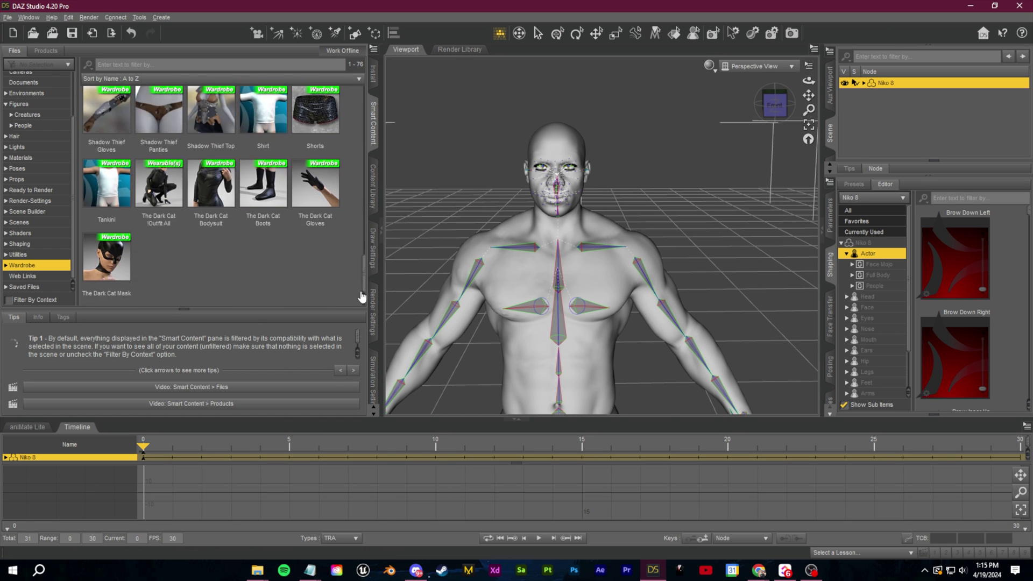
scroll(359, 216, "up", 10)
scroll(360, 185, "up", 5)
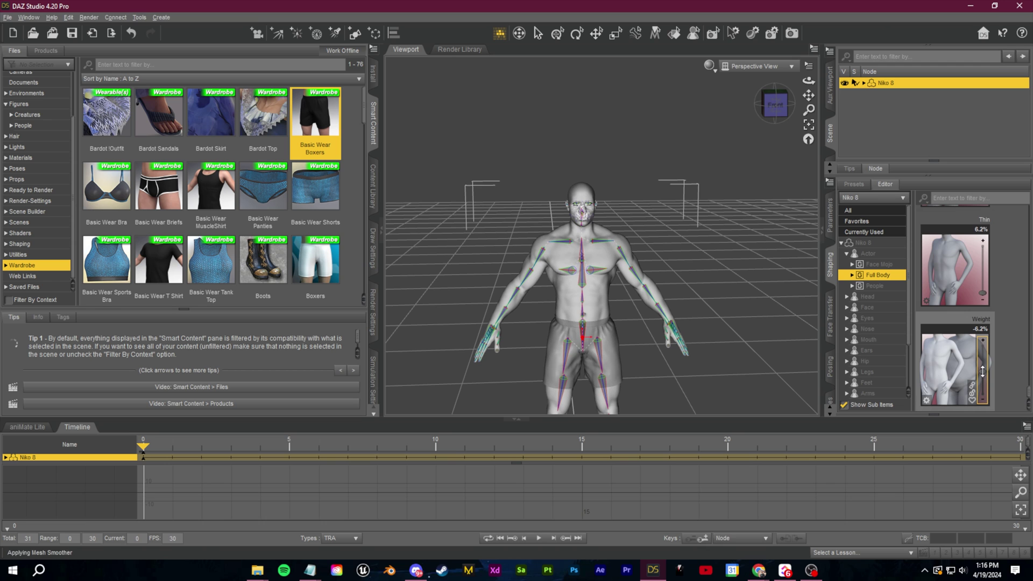
scroll(1011, 337, "down", 4)
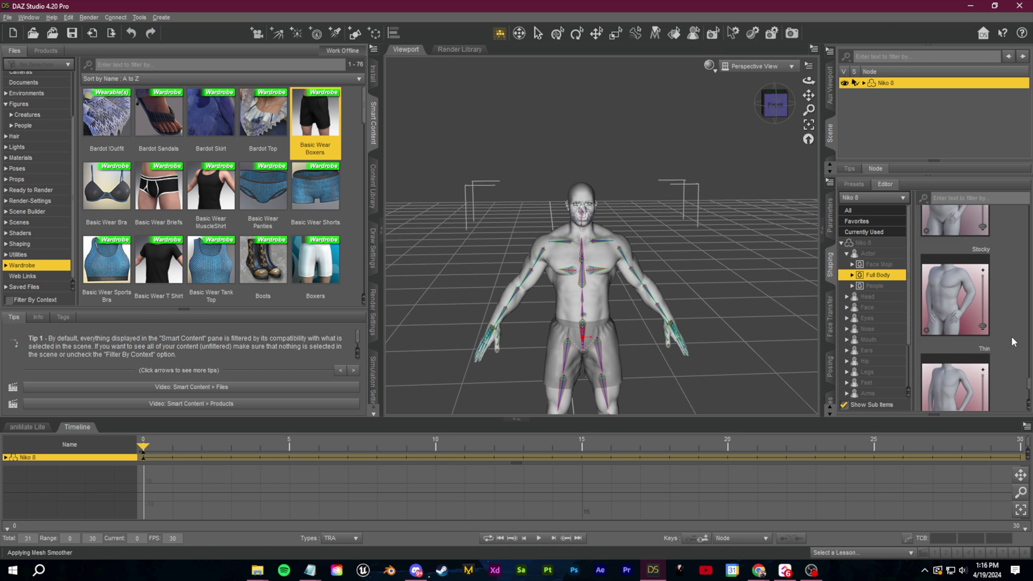
scroll(1011, 344, "up", 2)
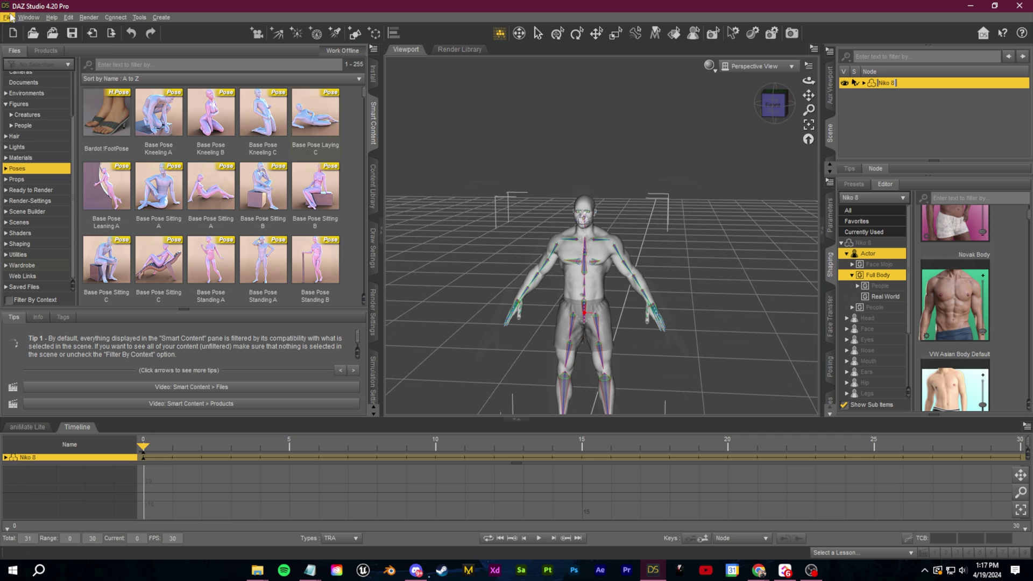
mouse_move(52, 163)
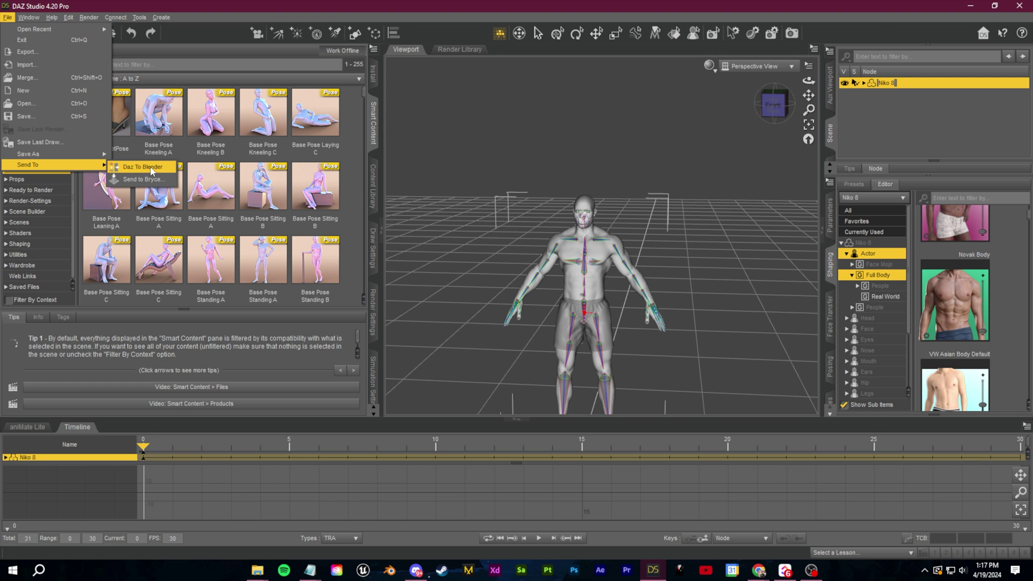
left_click(150, 170)
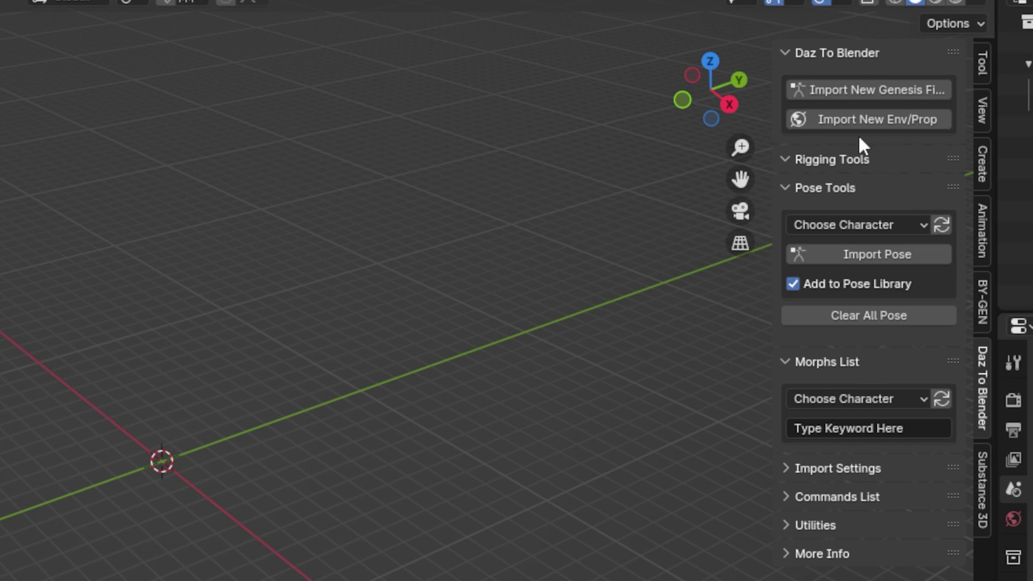
Import the Genesis 8 figure sent from DAZ Studio and select it
left_click(879, 92)
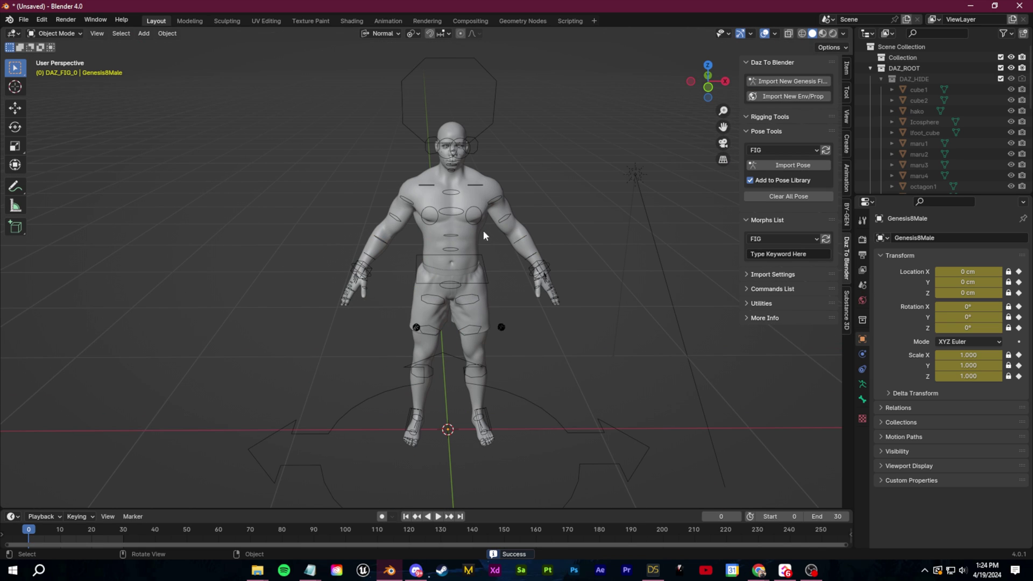
left_click(392, 237)
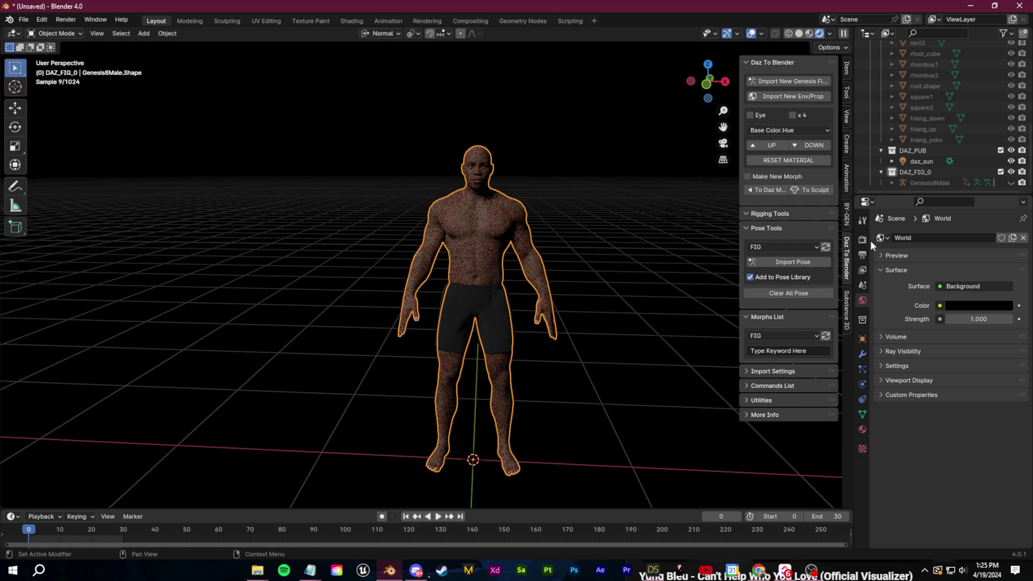
left_click(863, 239)
Add an area light and move it along the Y axis beside the figure
key("shift+a")
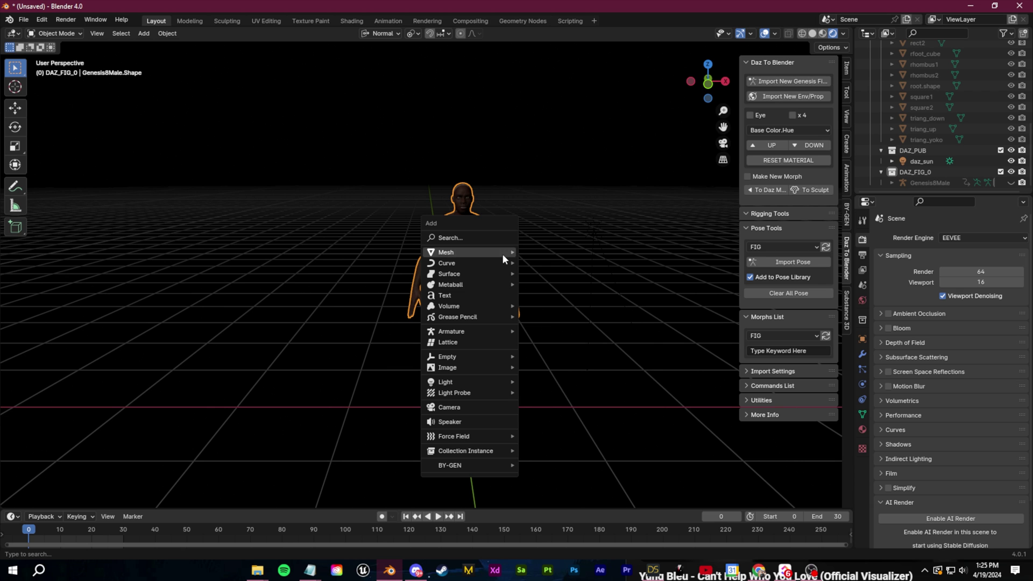
left_click(556, 415)
middle_click_drag(557, 415, 512, 288)
key("g")
key("y")
key("y")
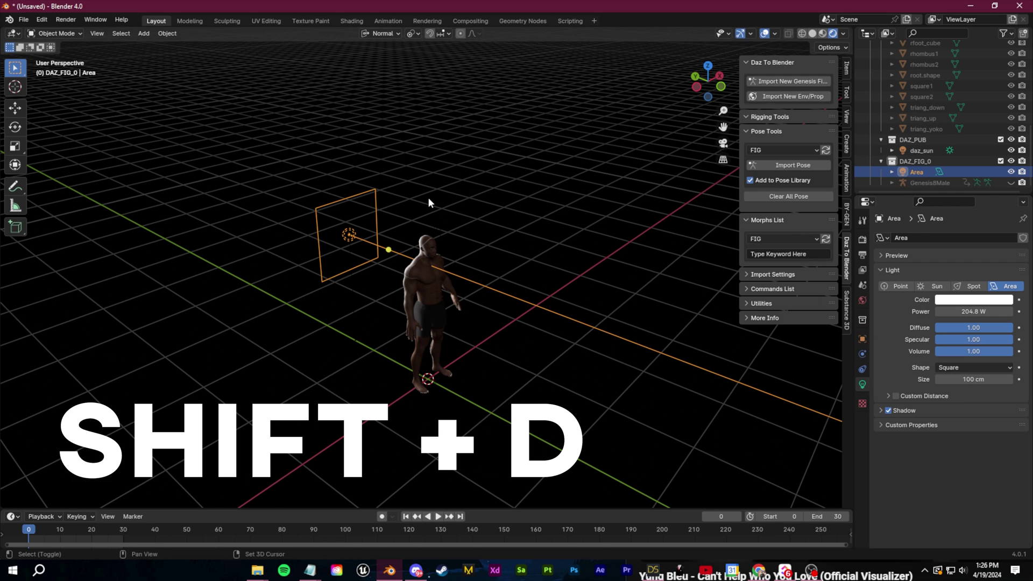
Give the Area.001 light a Track To constraint aimed at the figure
scroll(985, 140, "down", 1)
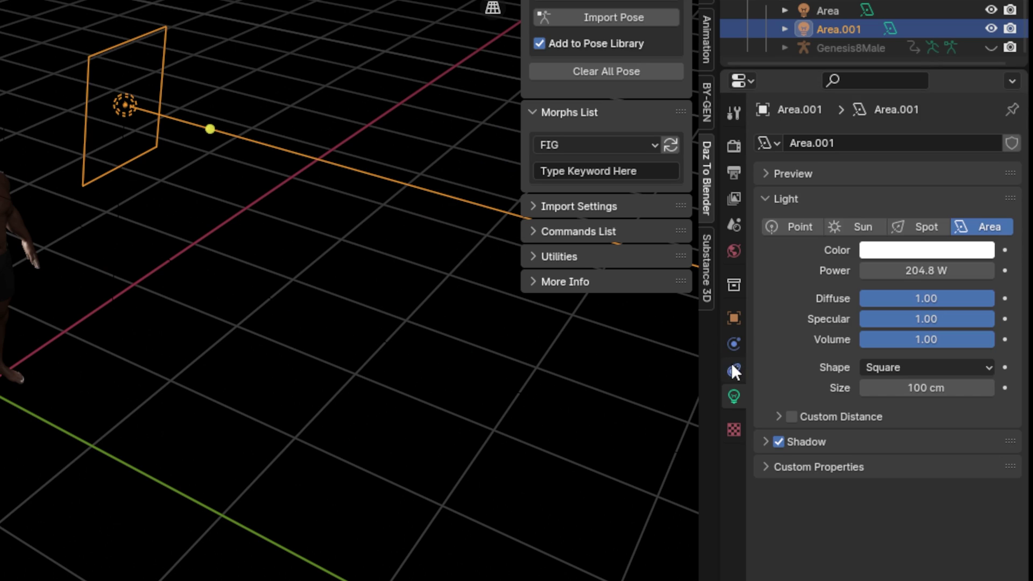
left_click(862, 368)
left_click(914, 239)
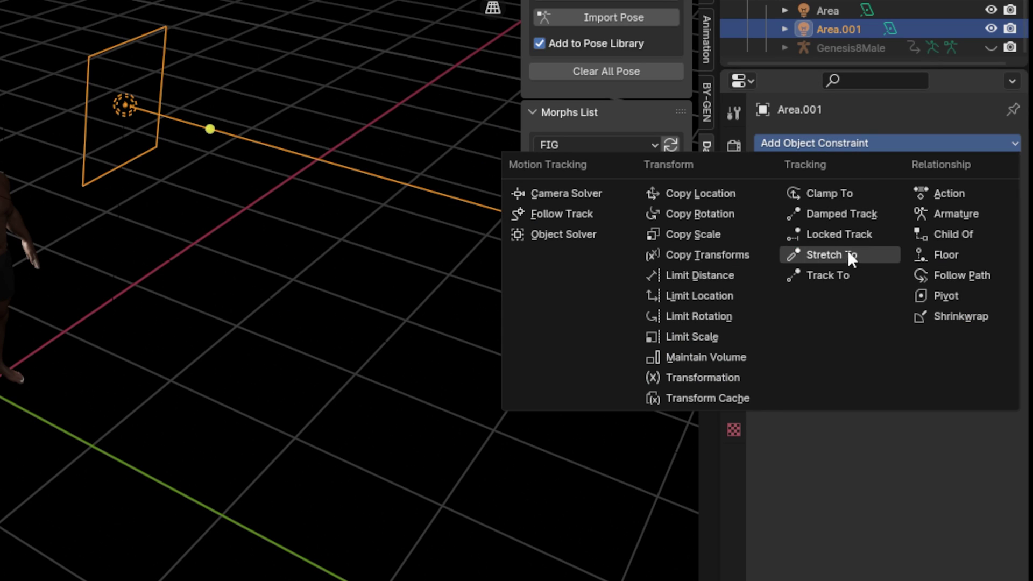
left_click(838, 277)
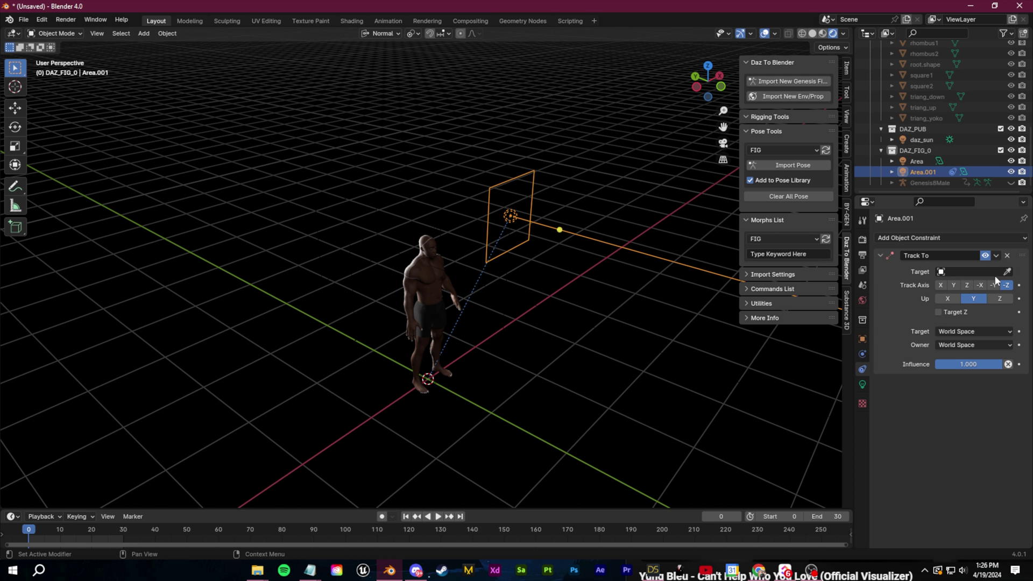
left_click(985, 201)
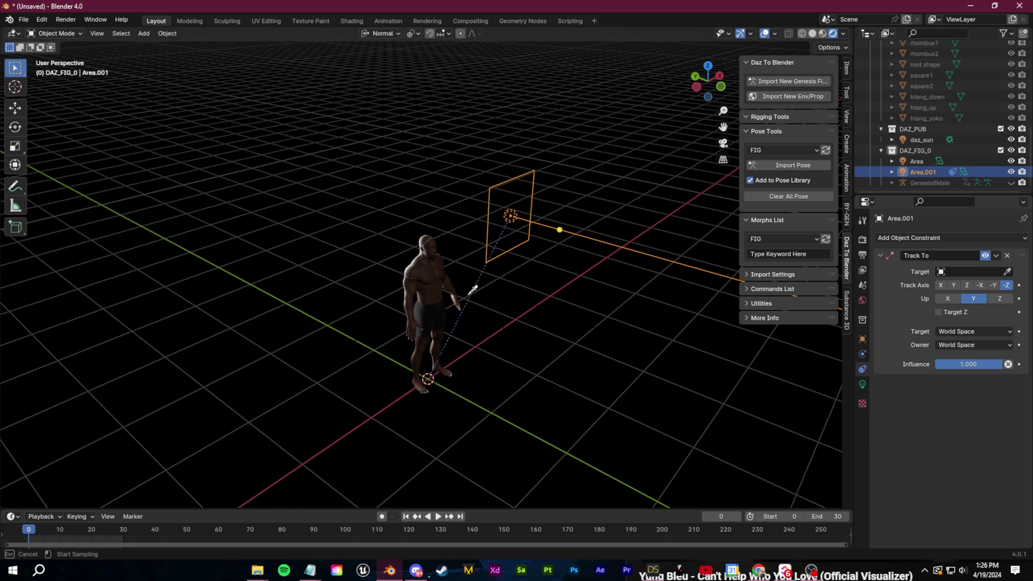
left_click(426, 273)
middle_click_drag(495, 341, 522, 221)
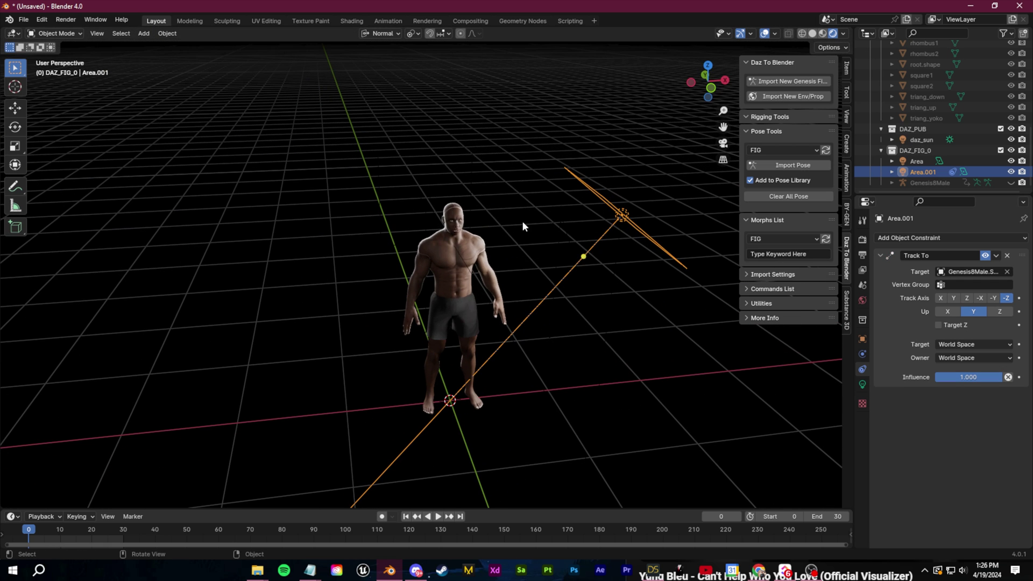
Add a Plain Axes empty to serve as the light's TRACKER target
key("shift+a")
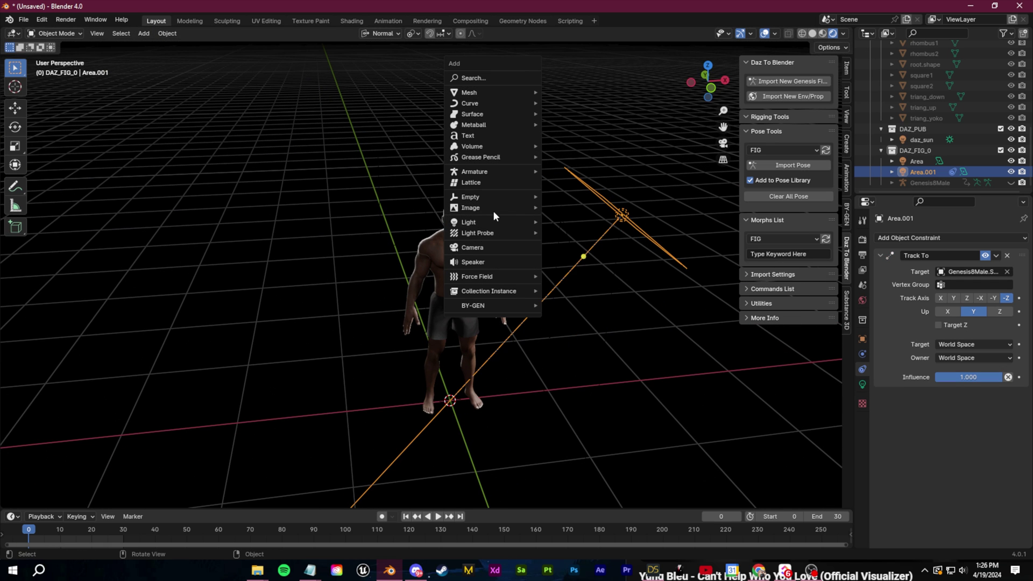
mouse_move(489, 199)
left_click(580, 199)
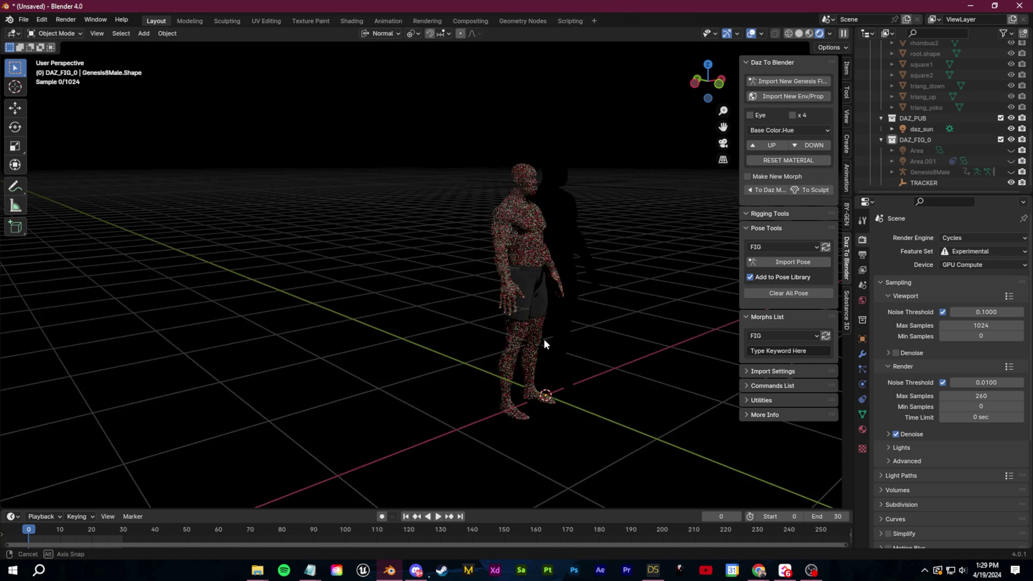
Hide the daz_sun light in the Outliner and select Area.001
middle_click_drag(544, 338, 381, 330)
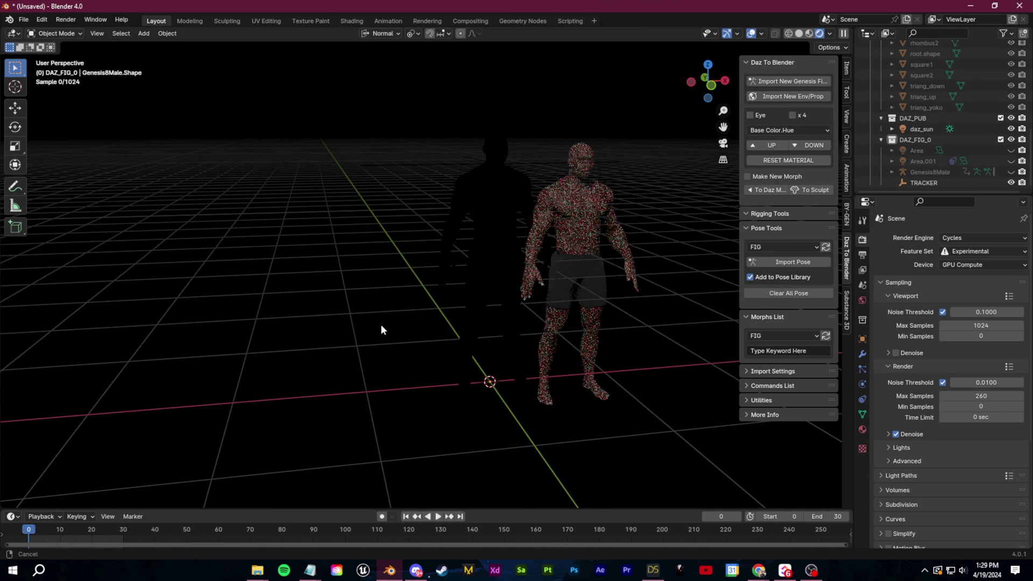
left_click(1011, 129)
left_click(923, 161)
scroll(486, 251, "up", 6)
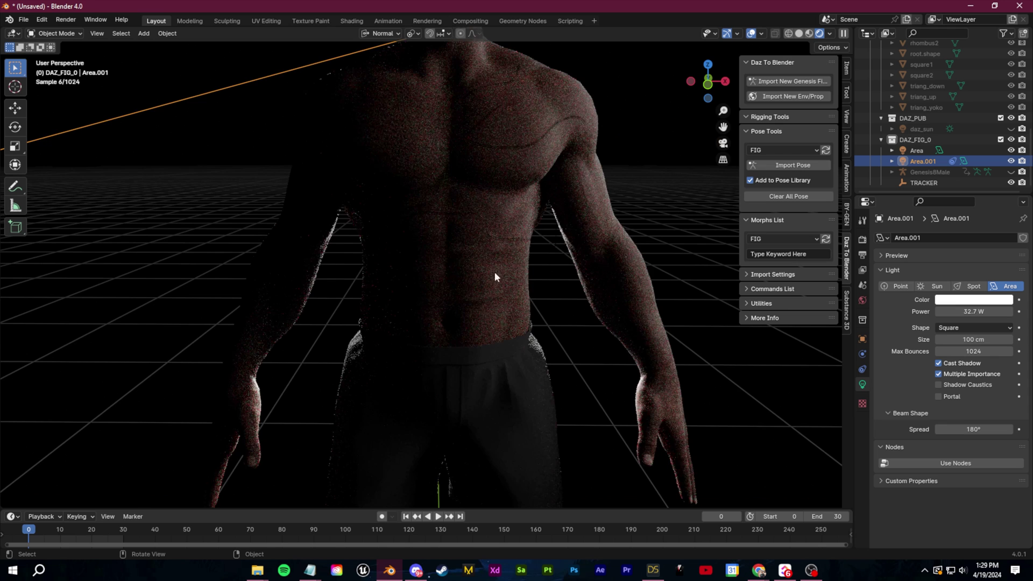
Deselect the light and orbit and zoom around to inspect the area-lit figure
middle_click_drag(504, 211, 443, 106)
scroll(534, 279, "down", 6)
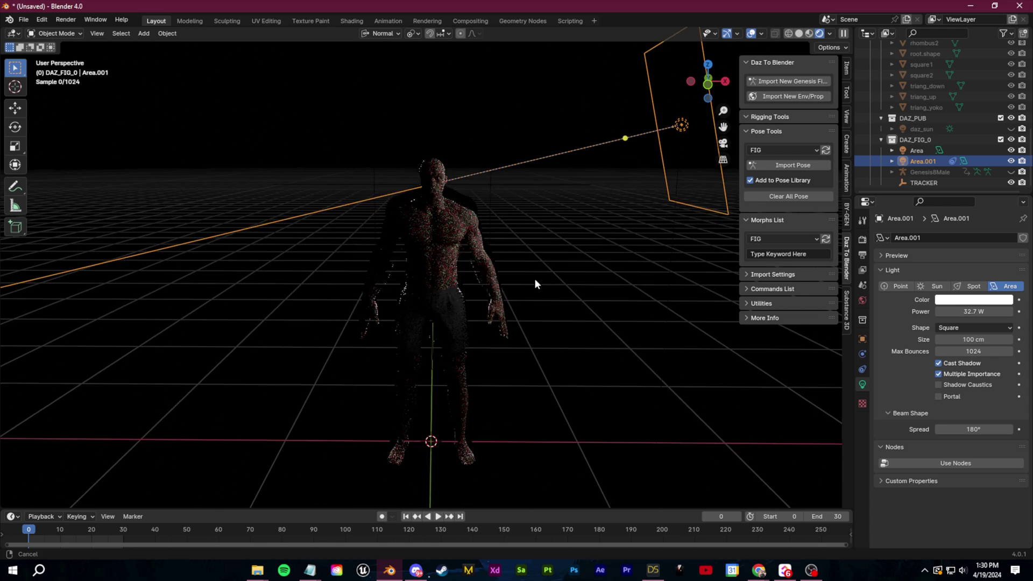
left_click(554, 289)
scroll(525, 286, "up", 5)
middle_click_drag(562, 278, 541, 183)
scroll(561, 304, "down", 5)
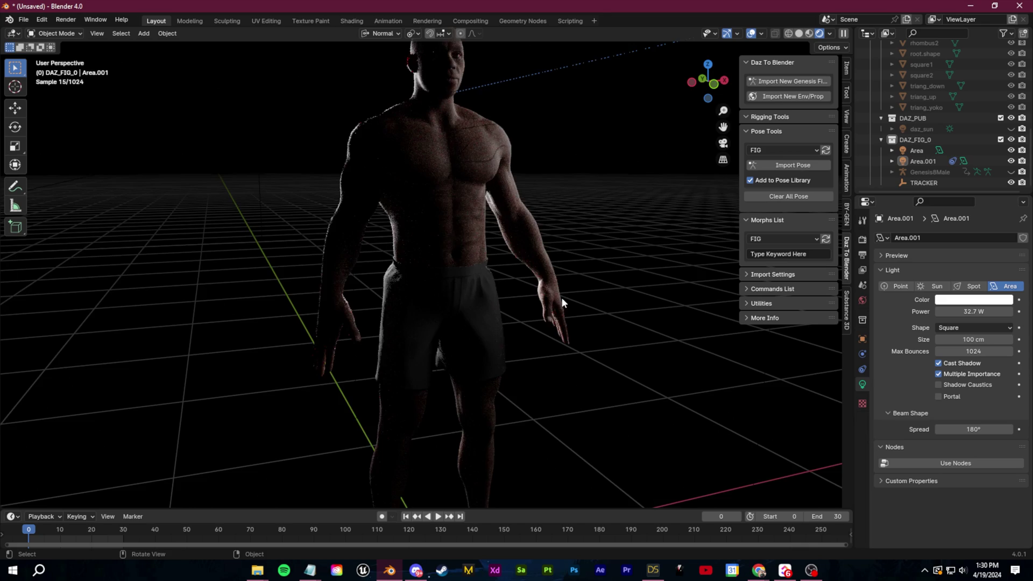
middle_click_drag(546, 295, 541, 257)
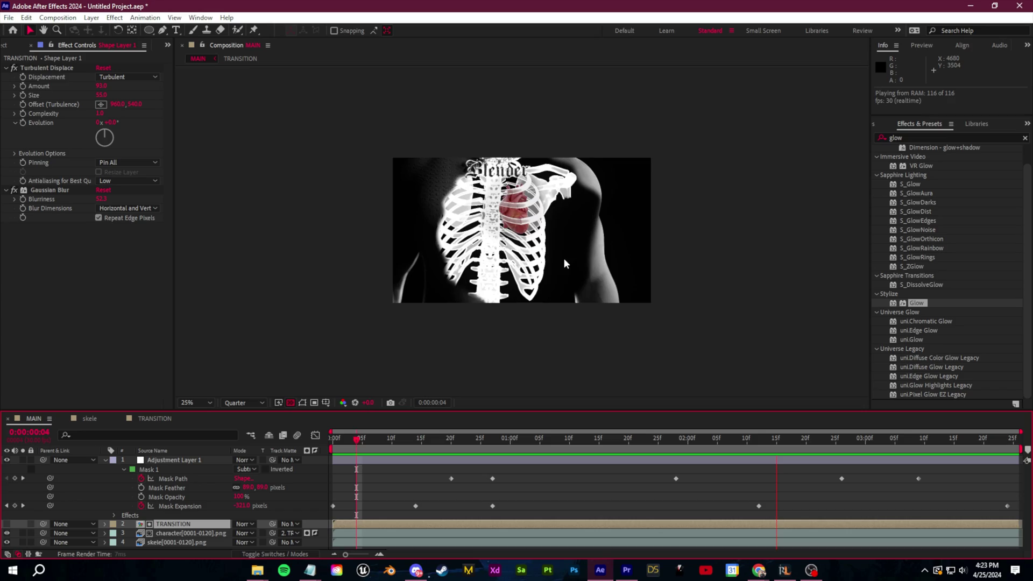
scroll(563, 257, "up", 1)
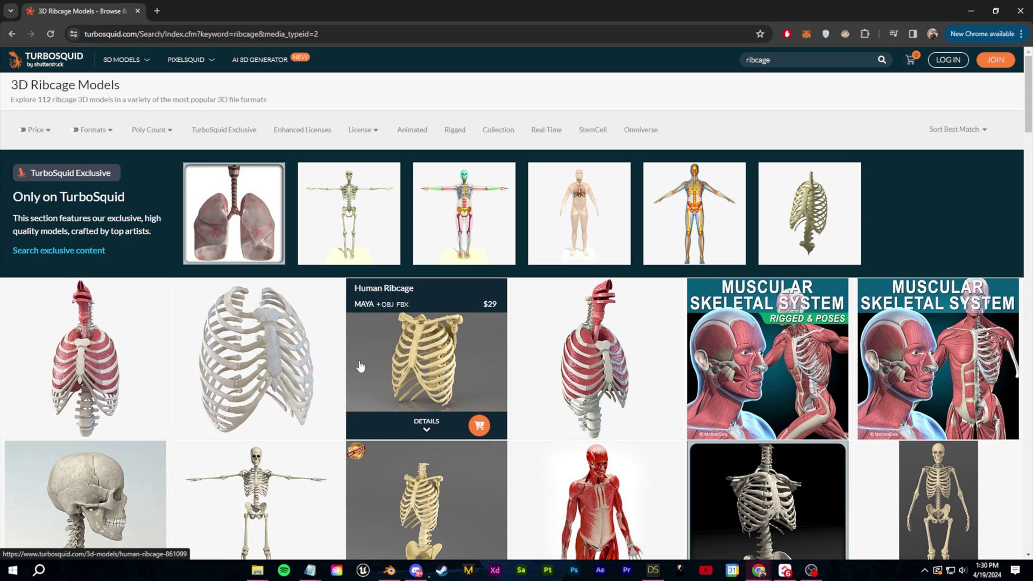
Search TurboSquid for skeleton and open the free Skeleton Top Half model page
scroll(360, 367, "down", 1)
scroll(188, 130, "up", 1)
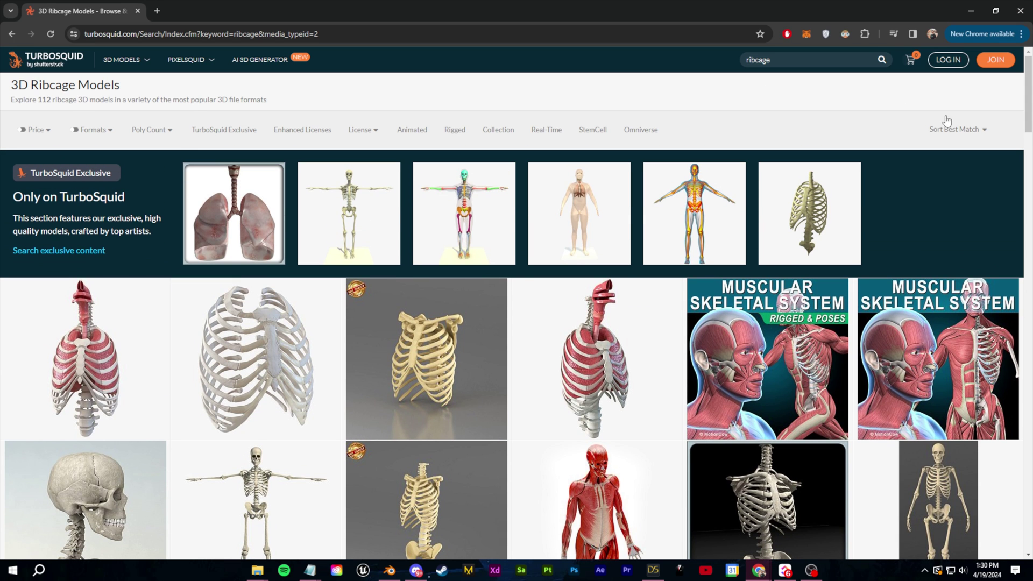
type("leton")
key("Return")
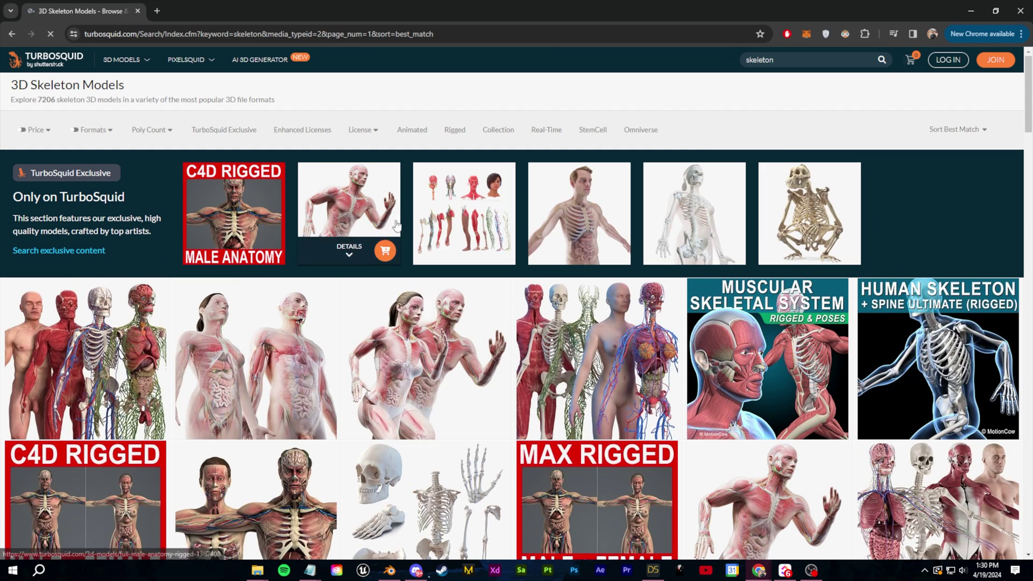
scroll(452, 323, "down", 6)
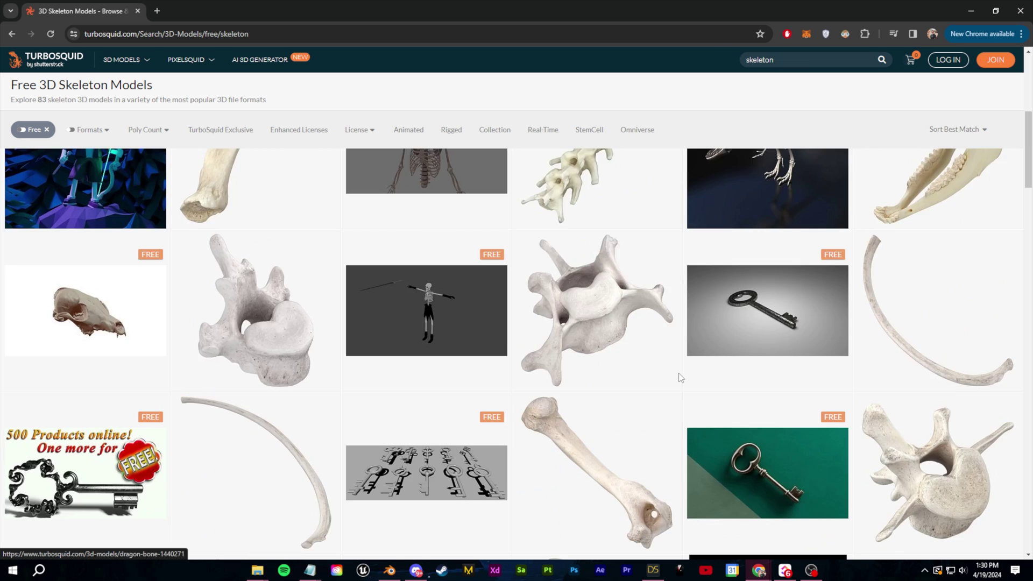
scroll(420, 309, "up", 3)
left_click(432, 305)
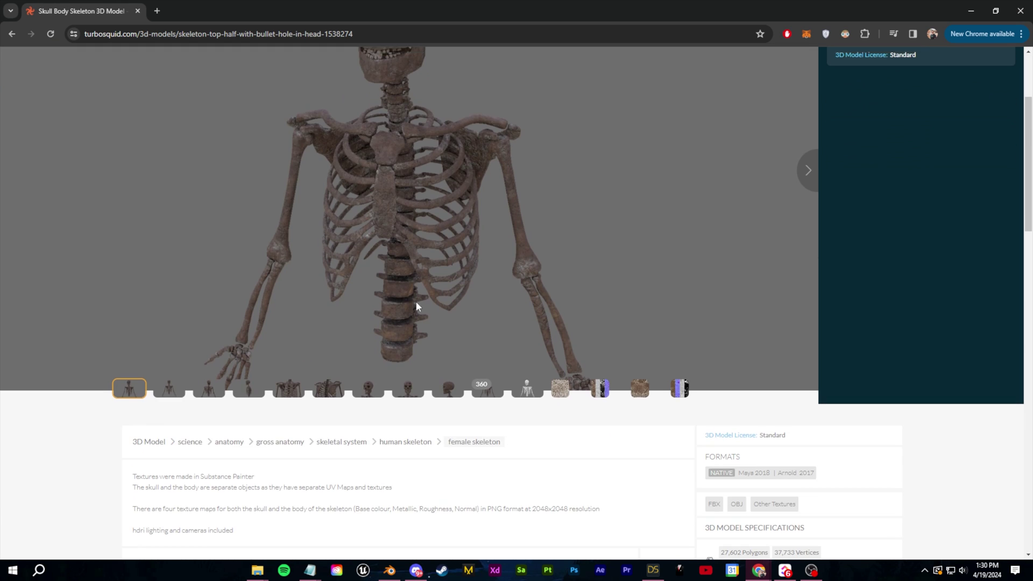
scroll(416, 305, "up", 2)
scroll(211, 351, "down", 5)
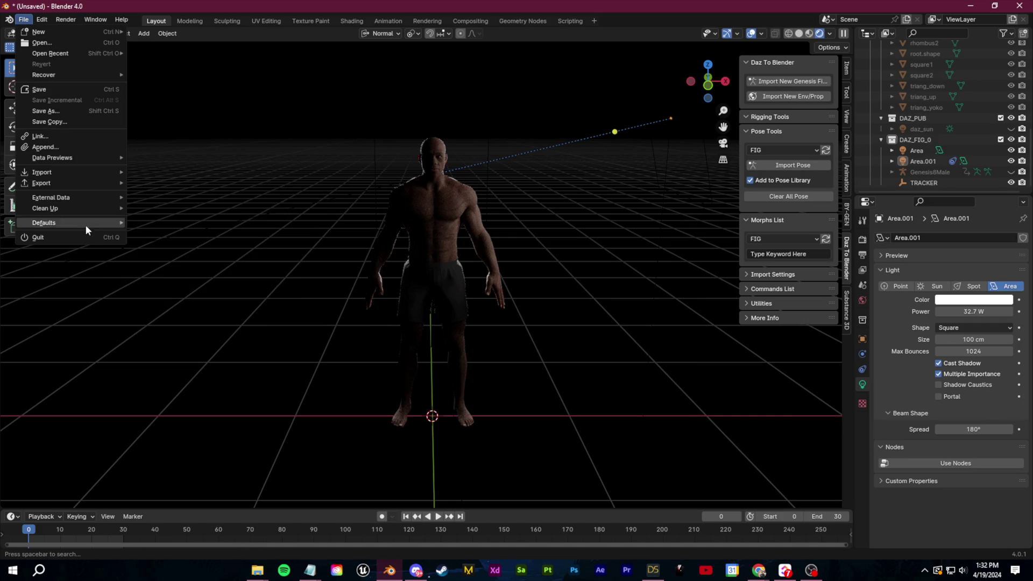
Import SkeletonBody.fbx from the downloaded models folder into the Blender scene
mouse_move(48, 168)
left_click(156, 288)
left_click(377, 155)
key("ctrl+v")
key("Return")
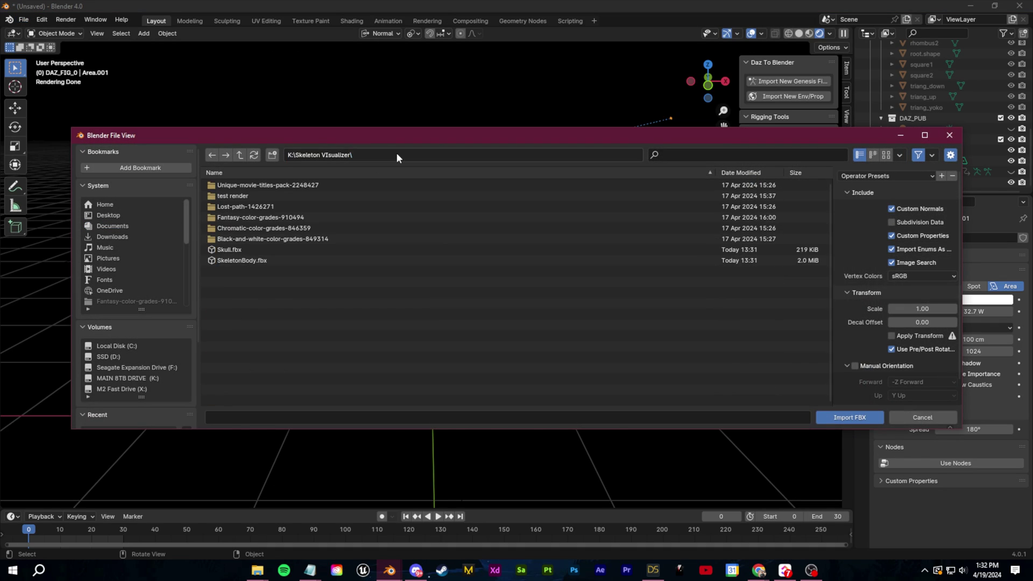
left_click(592, 261)
left_click(849, 418)
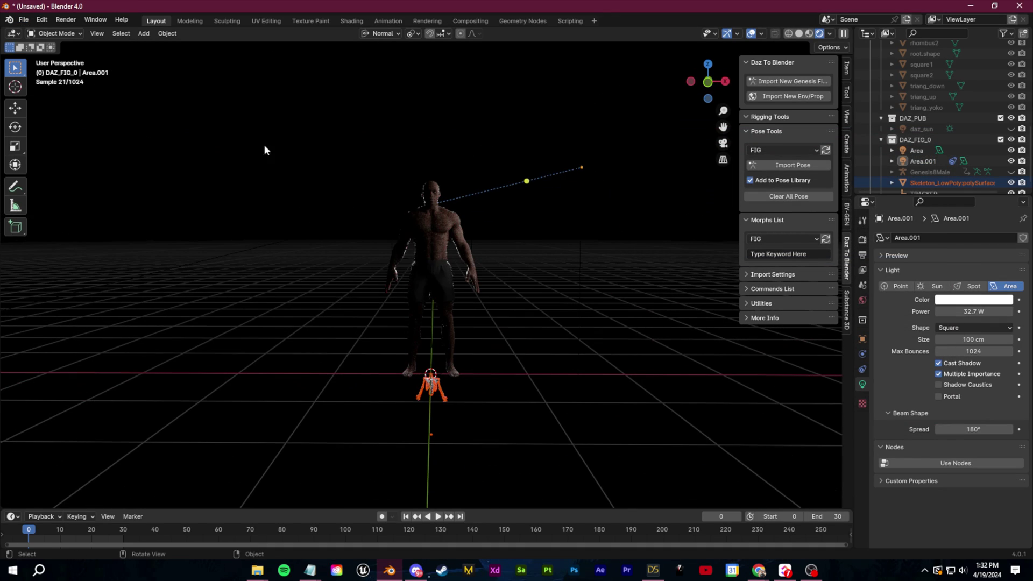
left_click(24, 19)
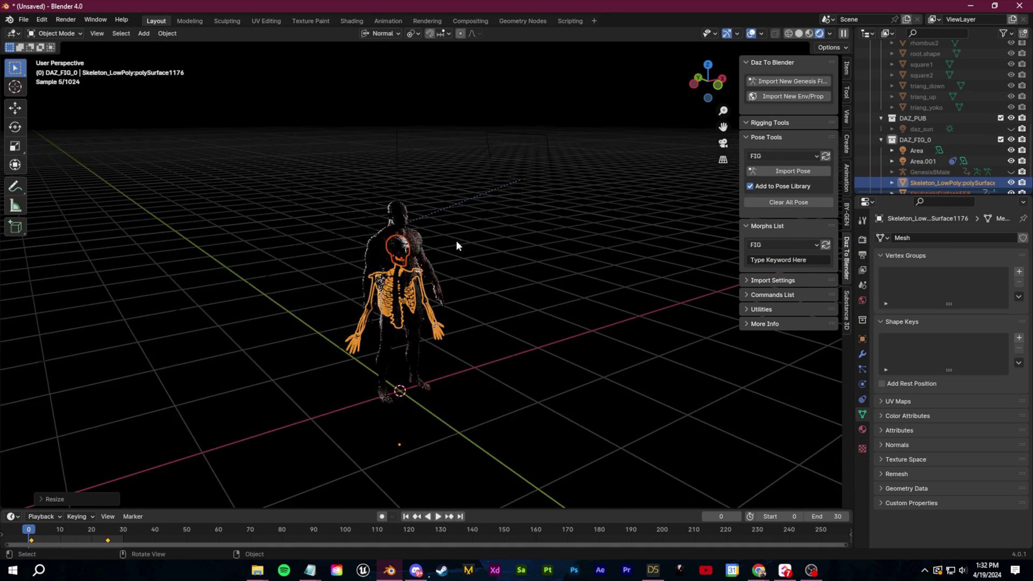
Move the skeleton up into the figure's body
scroll(457, 253, "up", 3)
middle_click_drag(458, 267, 531, 219)
key("g")
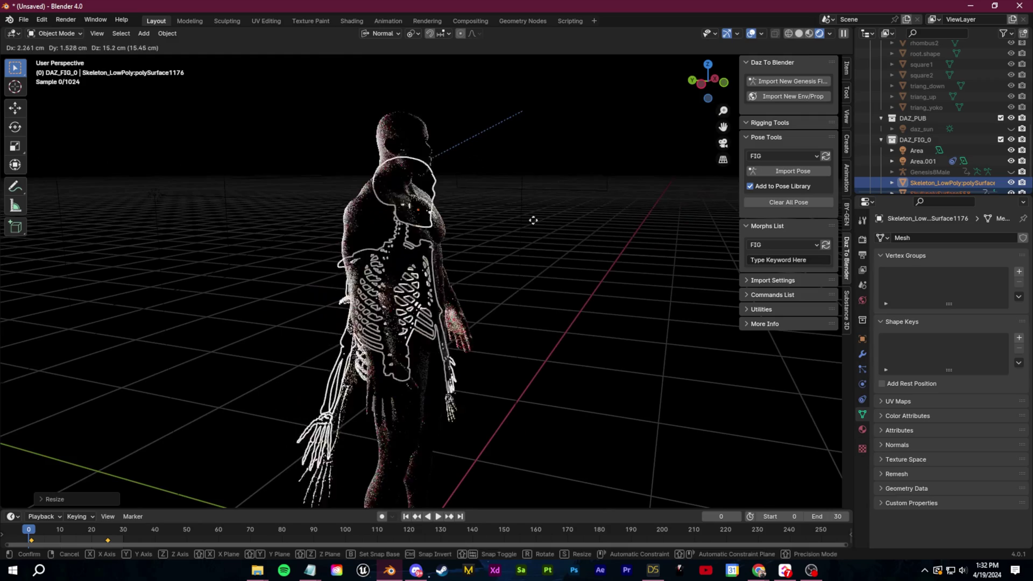
left_click(493, 137)
middle_click_drag(493, 138, 585, 270)
In front wireframe view, scale the skeleton to fit the torso, then return to rendered shading
key("KP_5")
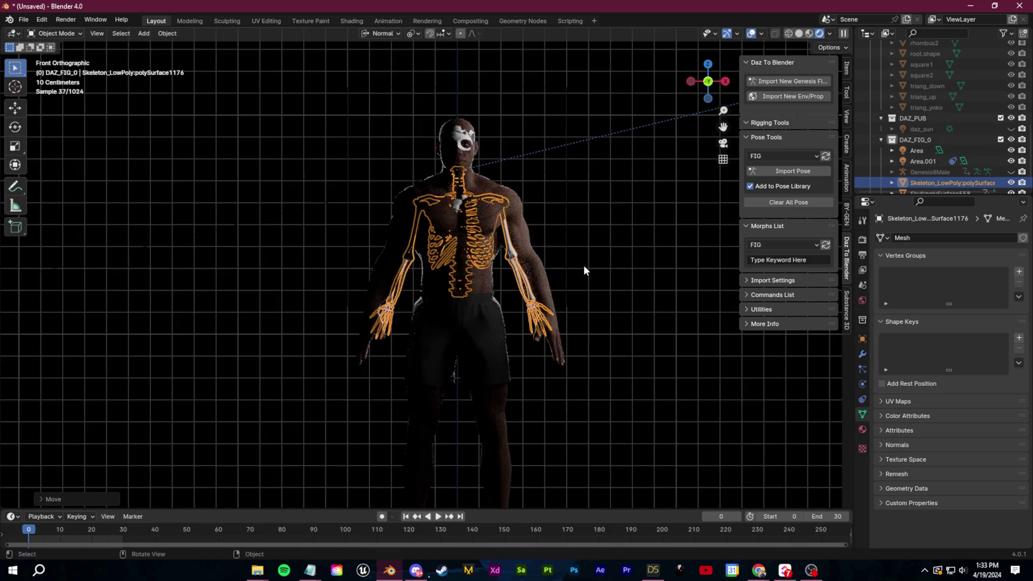
key("KP_1")
key("shift+z")
scroll(509, 190, "down", 2)
key("s")
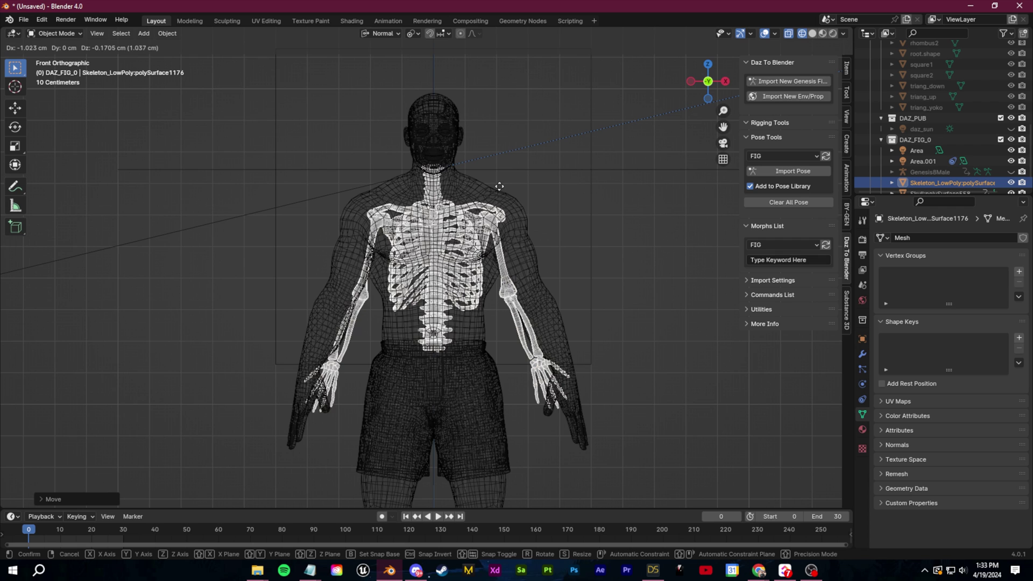
right_click(500, 186)
key("s")
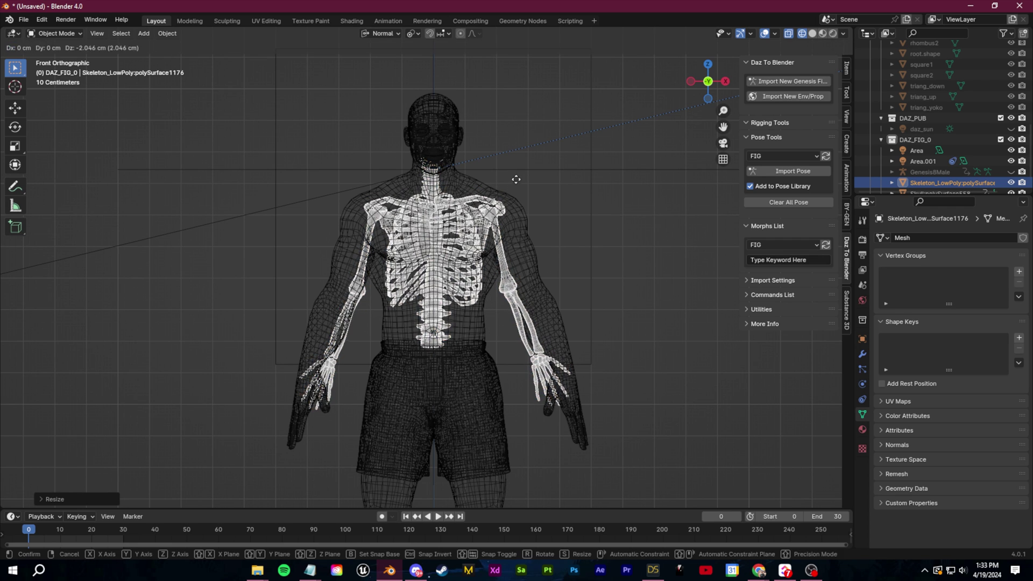
left_click(516, 178)
key("shift+z")
Turn the bottom area into an enlarged Shader Editor and delete the Normal Map node
left_click(10, 517)
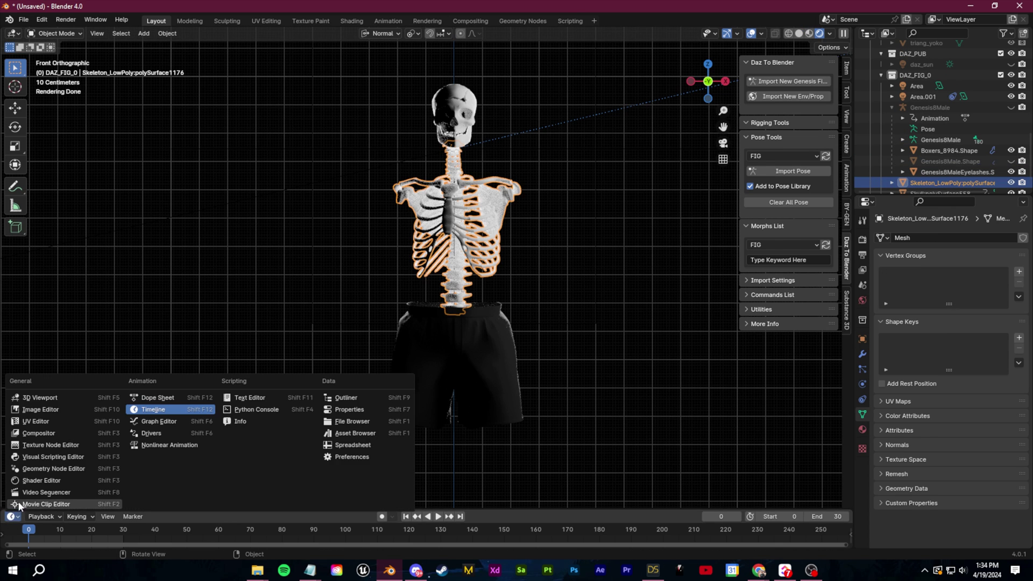
left_click(38, 483)
left_click_drag(307, 507, 307, 366)
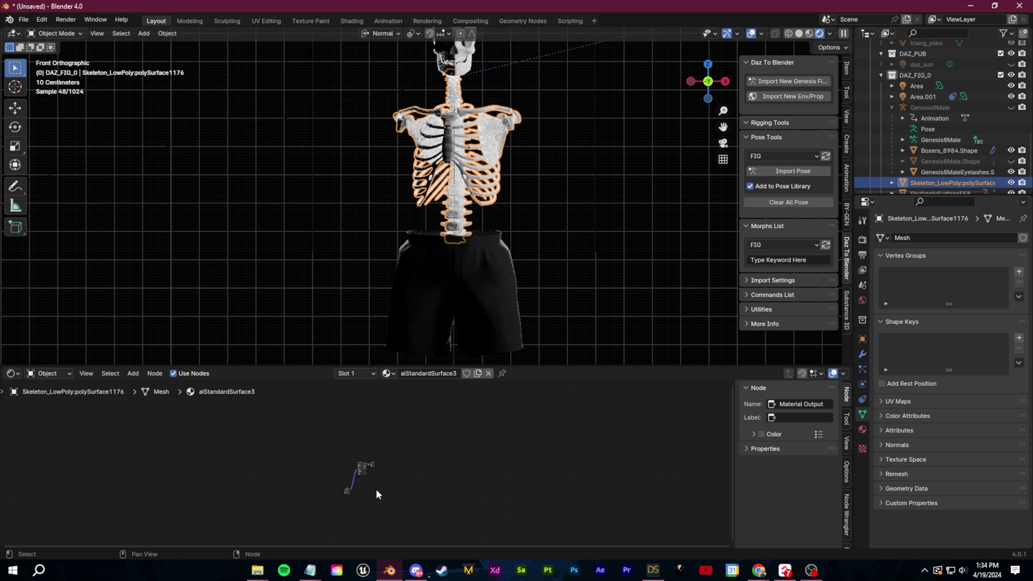
key("Home")
left_click_drag(329, 520, 371, 463)
scroll(532, 237, "down", 2)
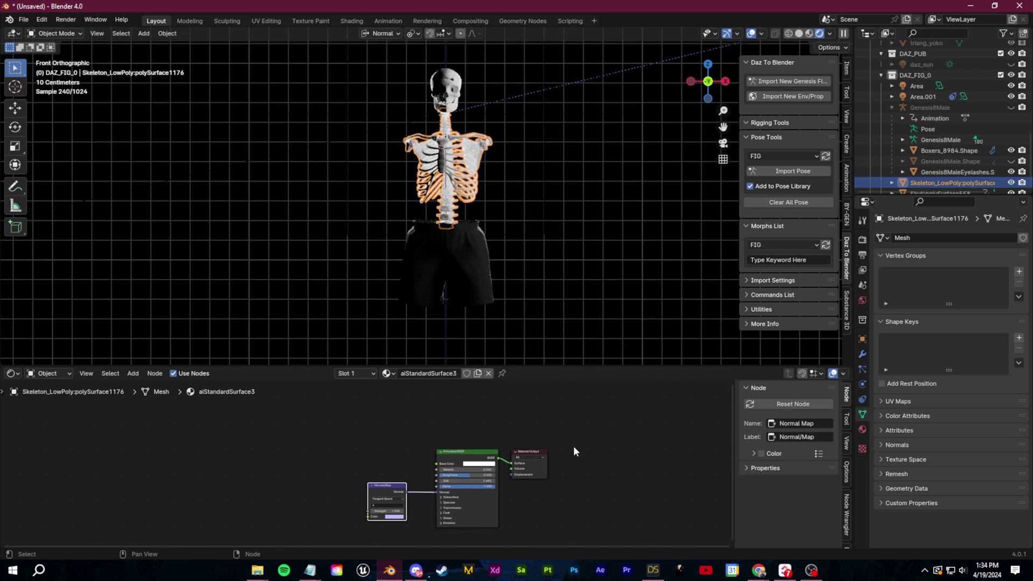
scroll(957, 166, "down", 2)
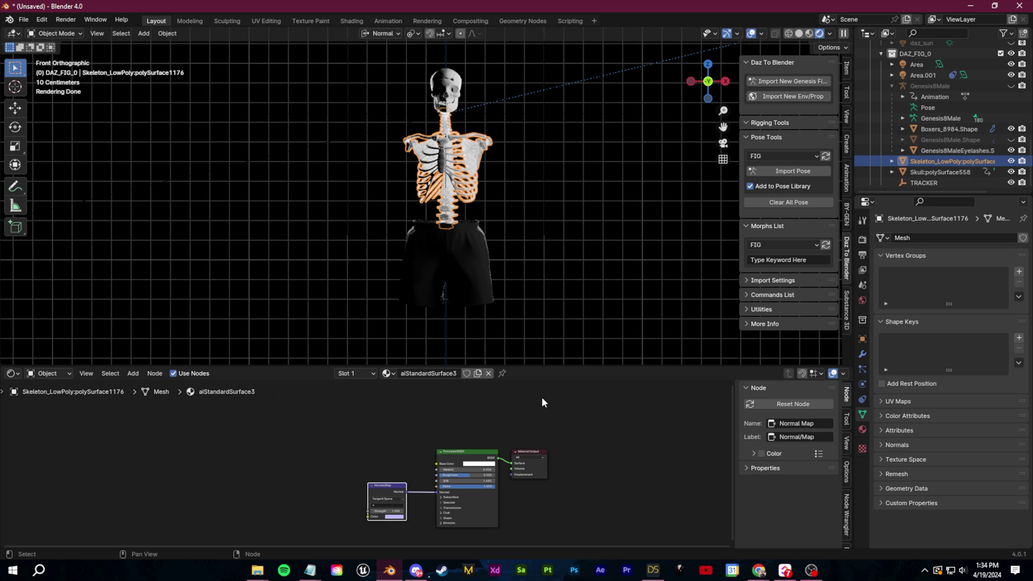
left_click(386, 486)
key("Delete")
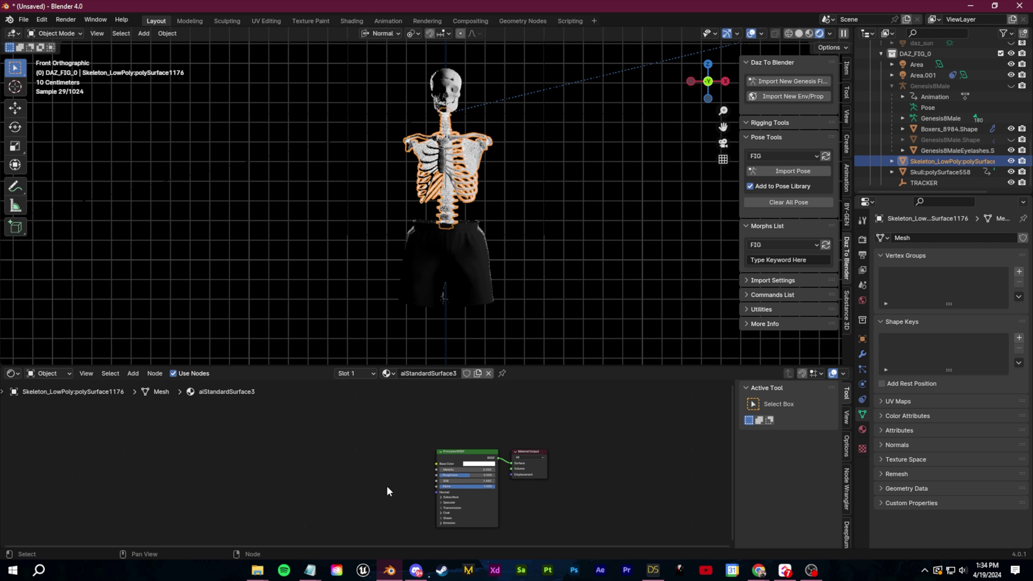
Wire the SkeletonBody Roughness, Normal_OpenGL, Metallic and Base_Color textures into Principled BSDF via Ctrl+Shift+T
left_click(470, 456)
key("ctrl+shift+t")
left_click(259, 293)
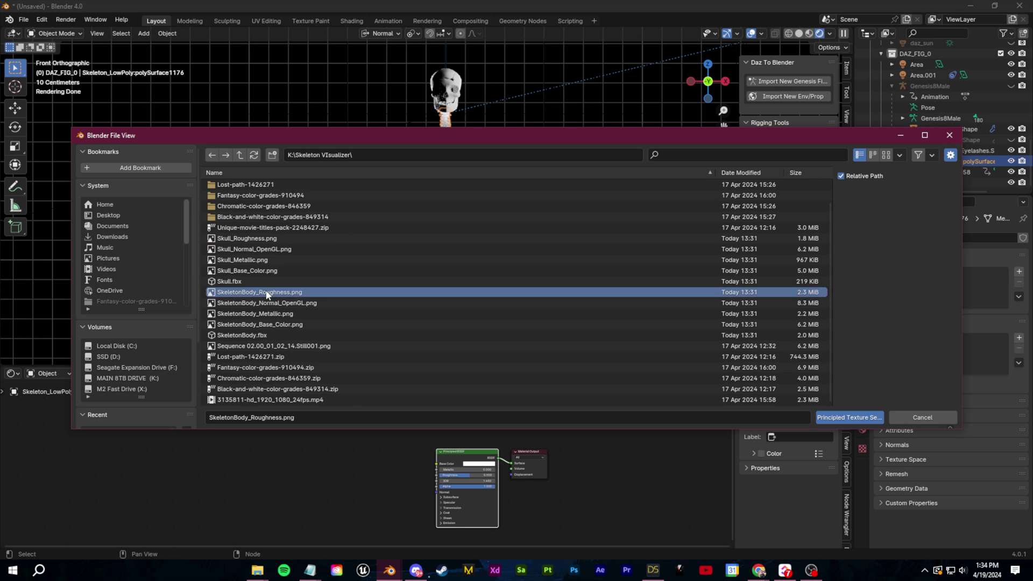
left_click(267, 303, "ctrl")
left_click(277, 324, "shift")
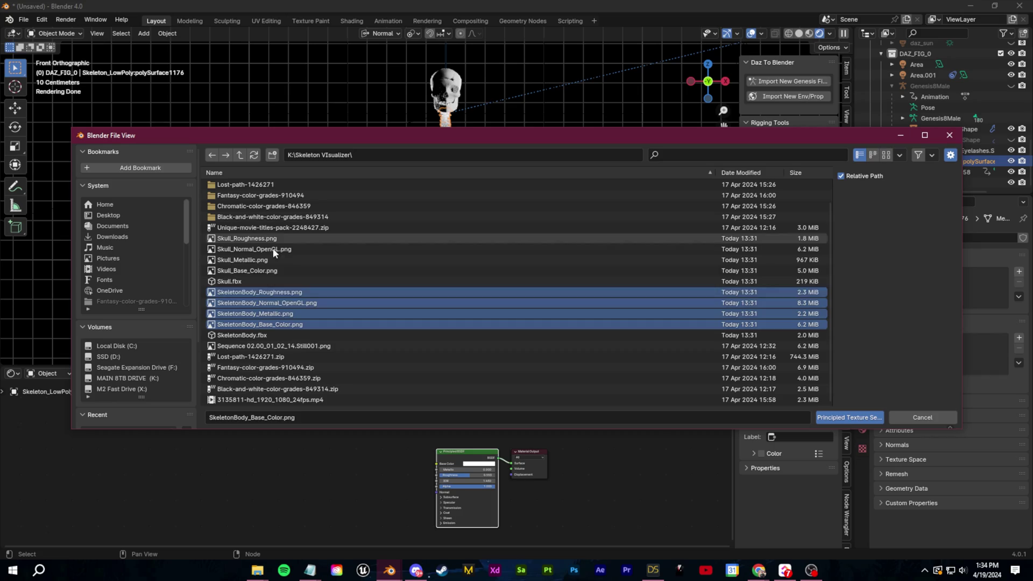
left_click(849, 418)
scroll(507, 156, "up", 5)
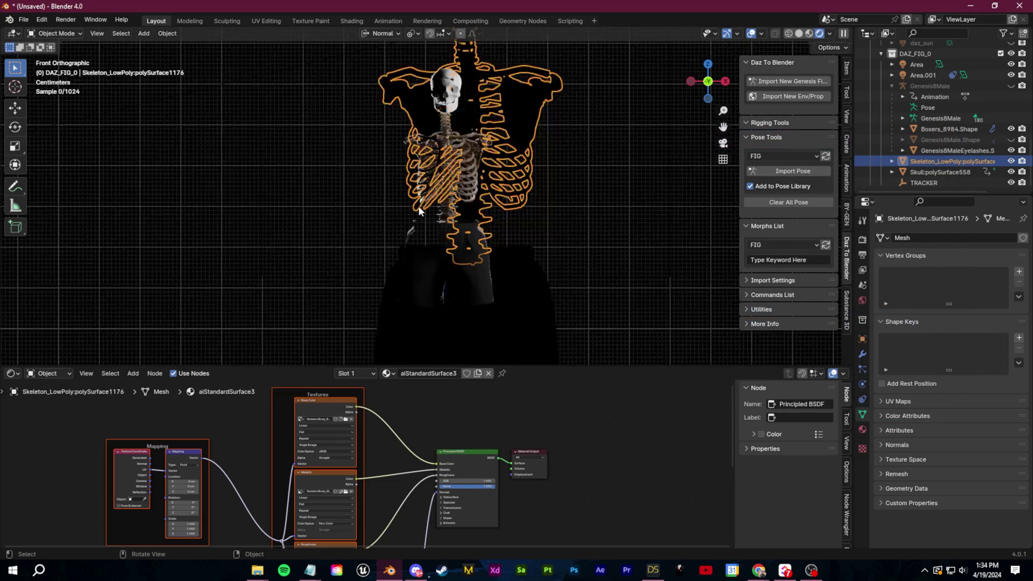
scroll(492, 231, "up", 5)
scroll(514, 144, "down", 2)
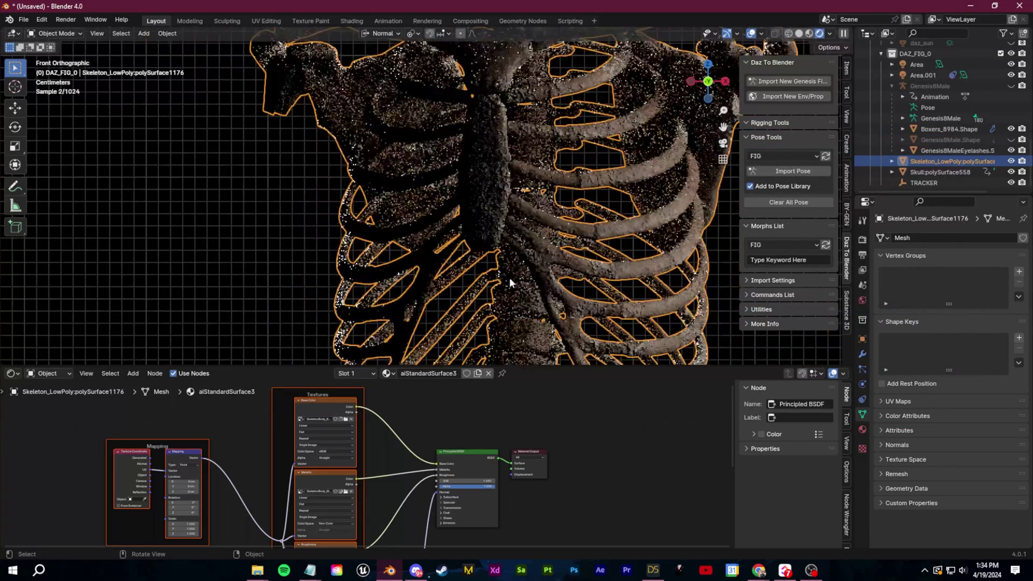
Add a Fresnel node driving the shader's Alpha and rename the material XRAY
middle_click_drag(402, 475, 405, 511)
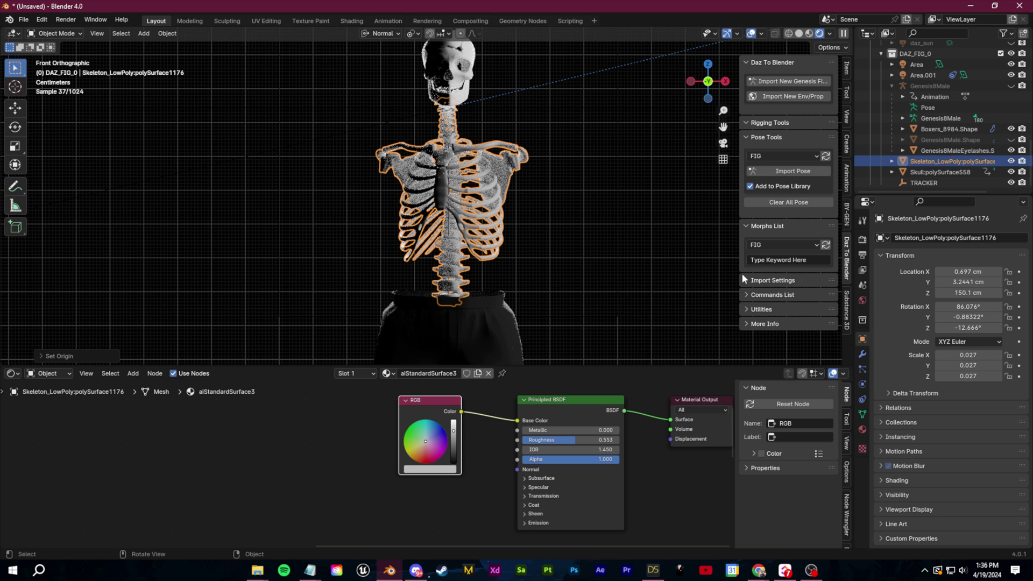
left_click_drag(953, 312, 976, 327)
key("shift+a")
left_click(469, 495)
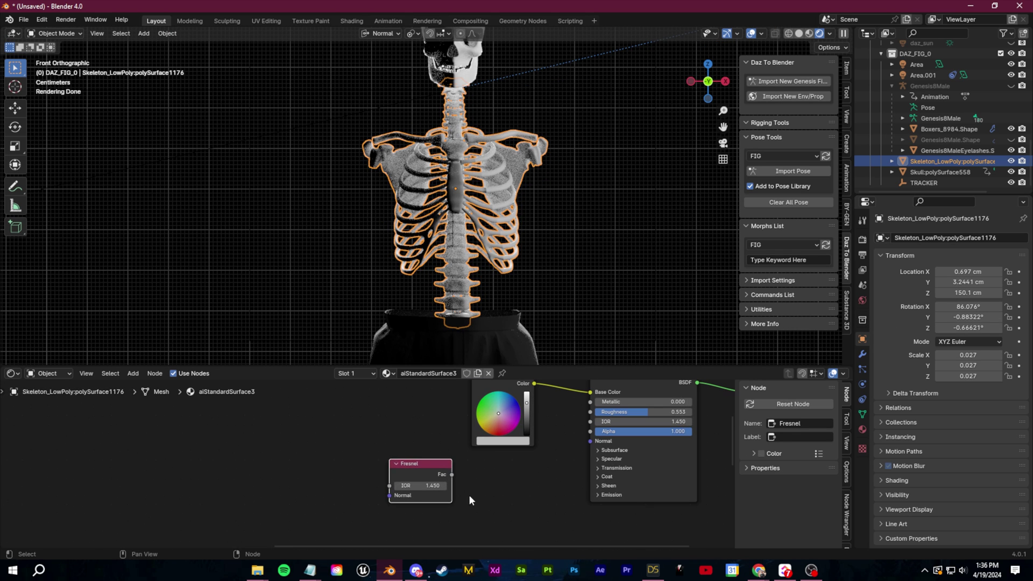
left_click_drag(594, 439, 591, 432)
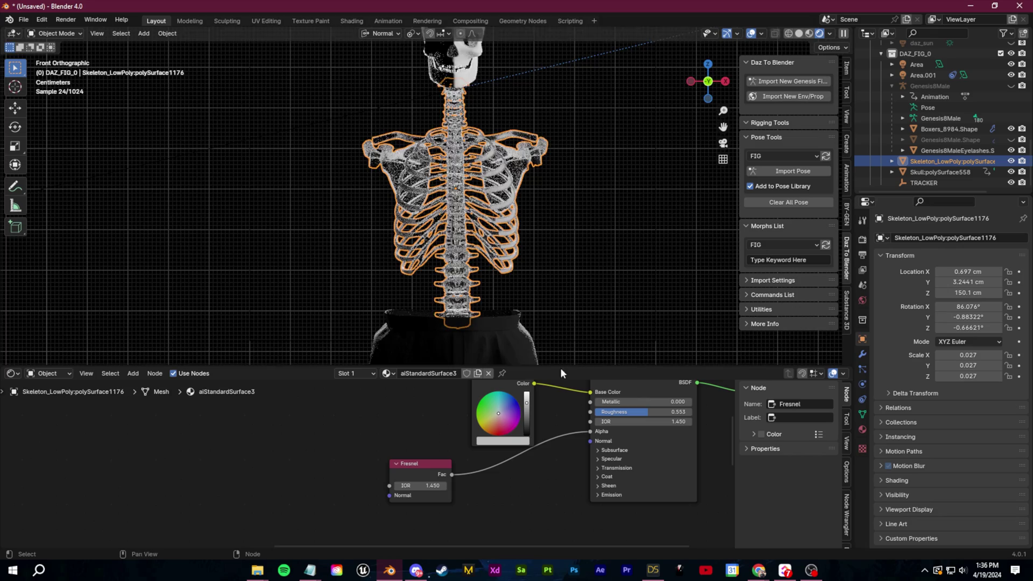
scroll(484, 264, "up", 5)
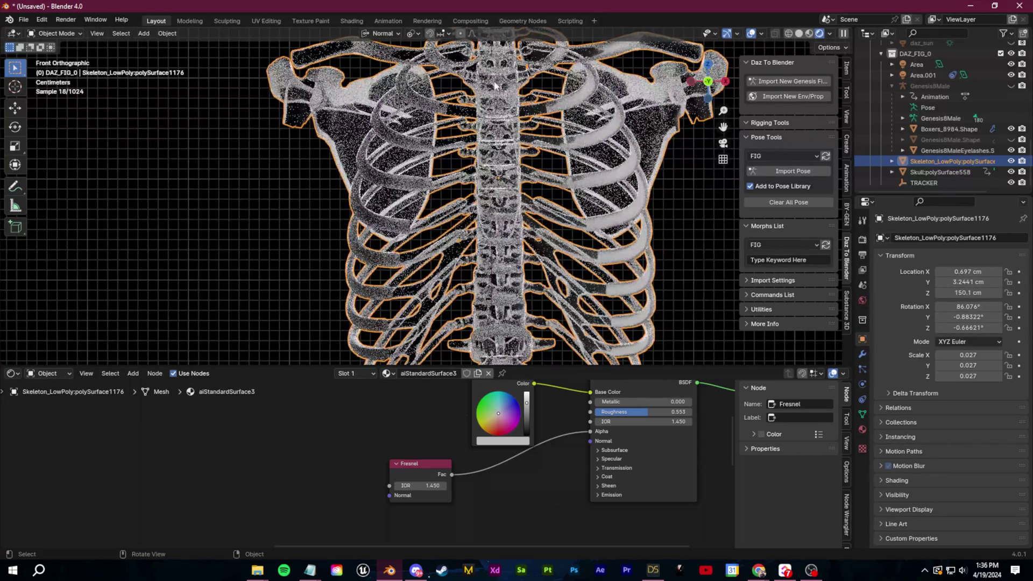
scroll(494, 85, "down", 4)
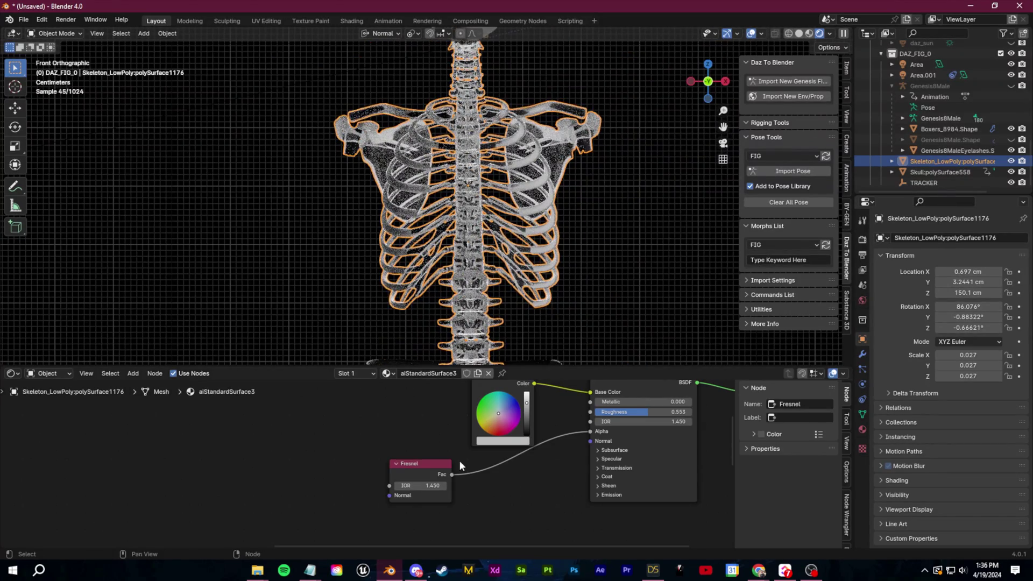
left_click_drag(438, 470, 337, 503)
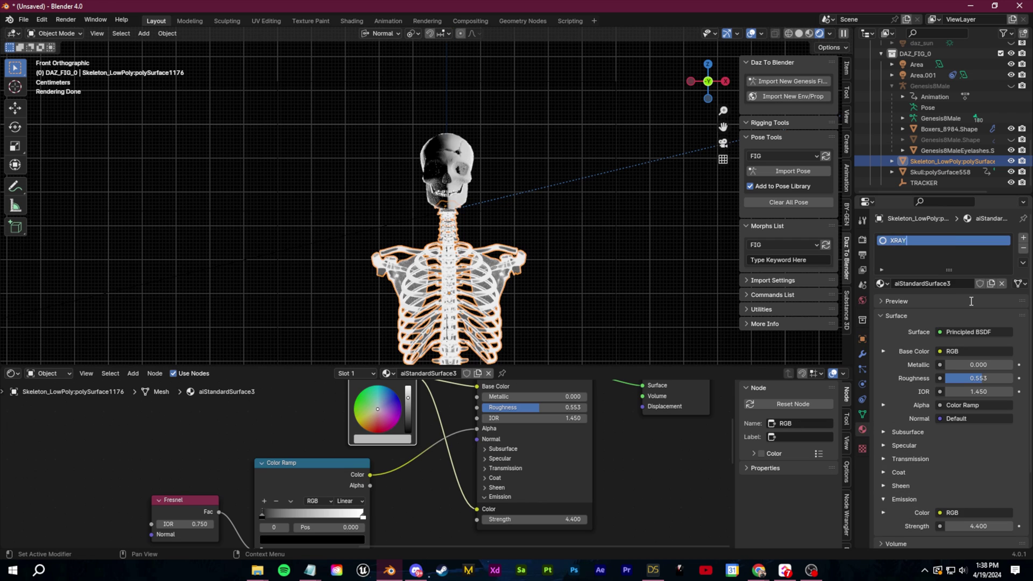
key("Return")
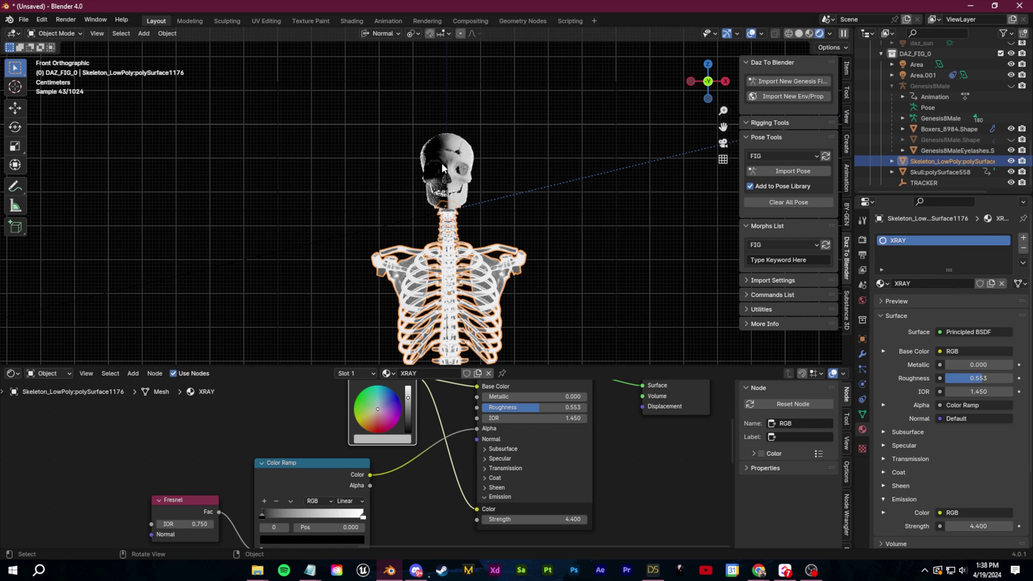
Assign the existing XRAY material to the skull object
left_click(940, 172)
left_click(882, 283)
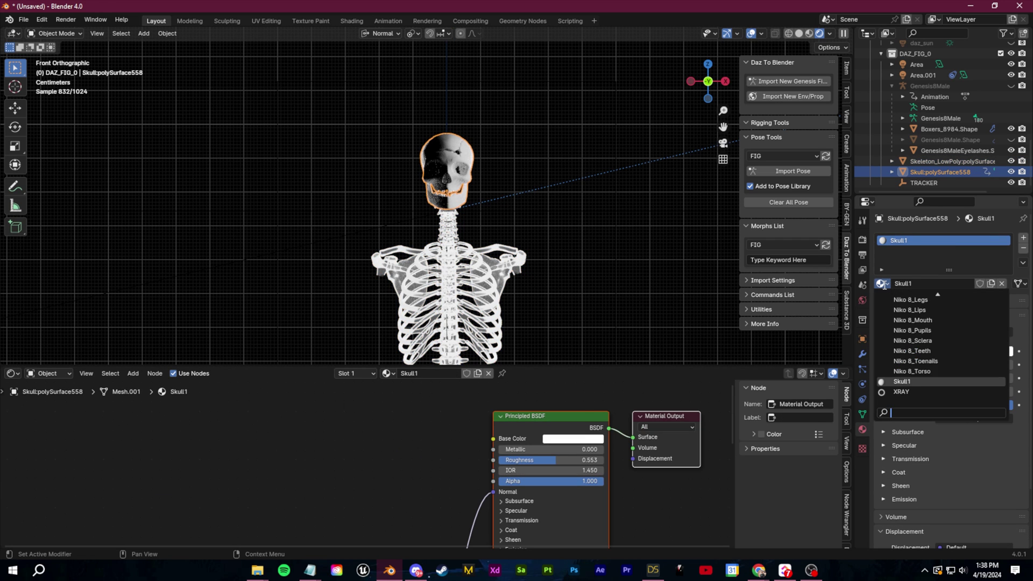
left_click(929, 300)
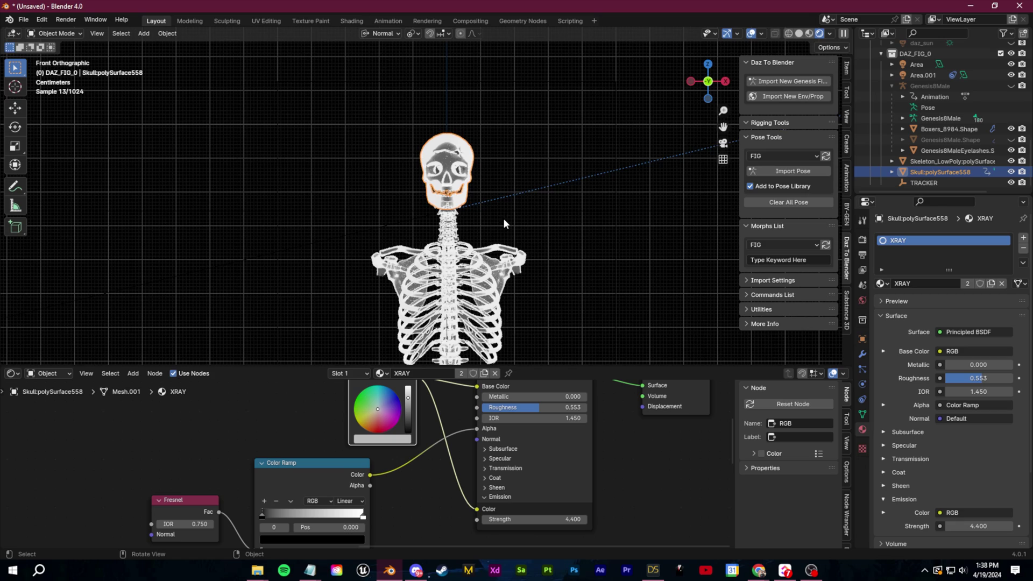
scroll(455, 151, "up", 5)
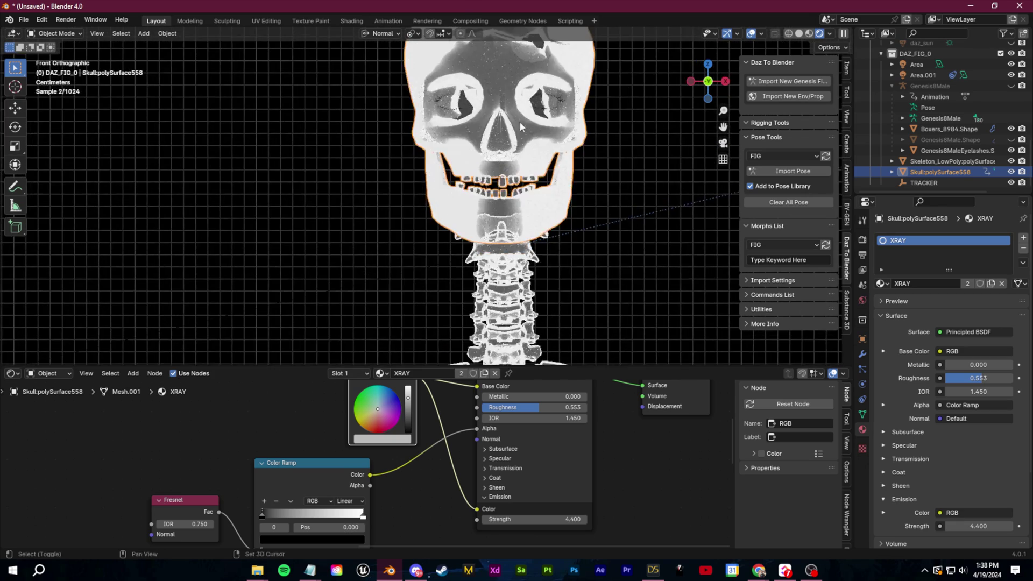
Box-select the vertices along both arms, then deselect them
left_click_drag(316, 118, 362, 463)
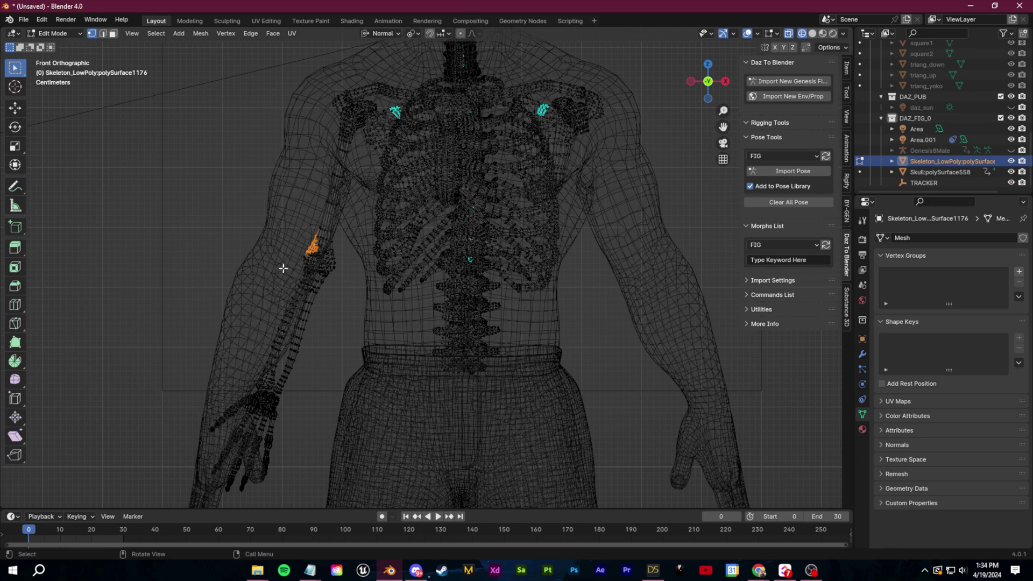
scroll(283, 268, "down", 4)
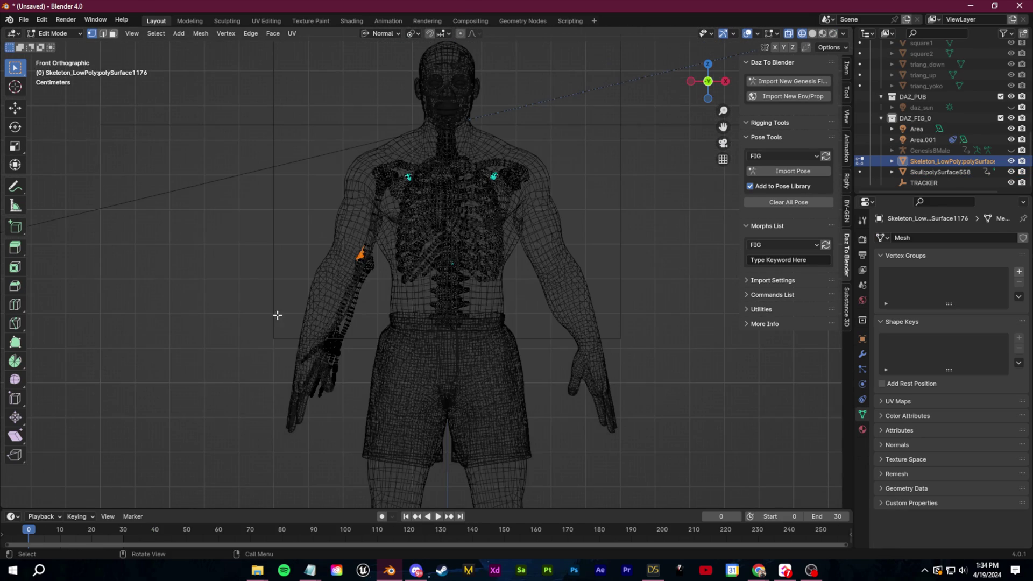
left_click_drag(297, 466, 370, 194, "shift")
key("alt+a")
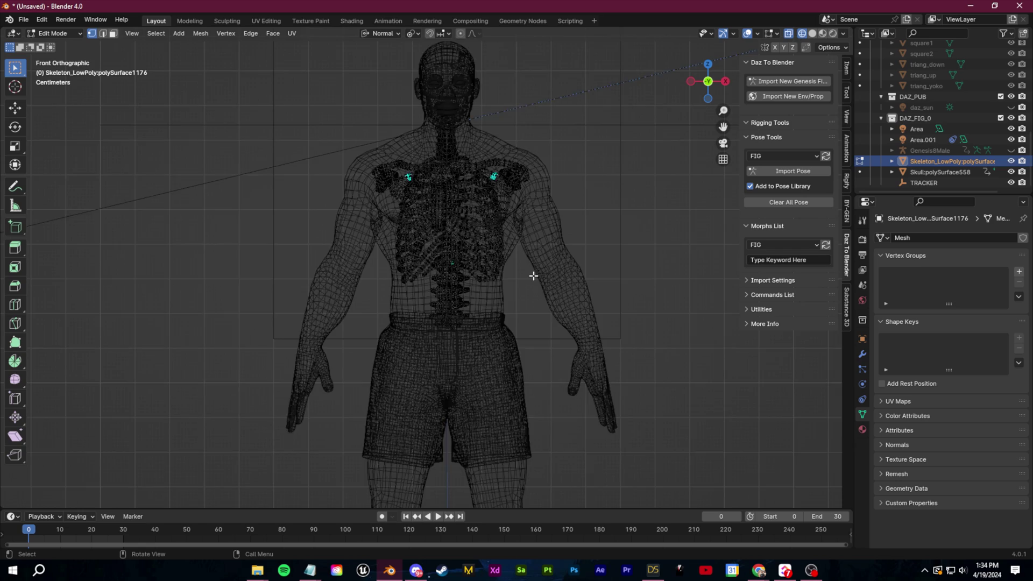
Browse the Director 3D presets, adding a skeleton preset and then deleting it
key("l")
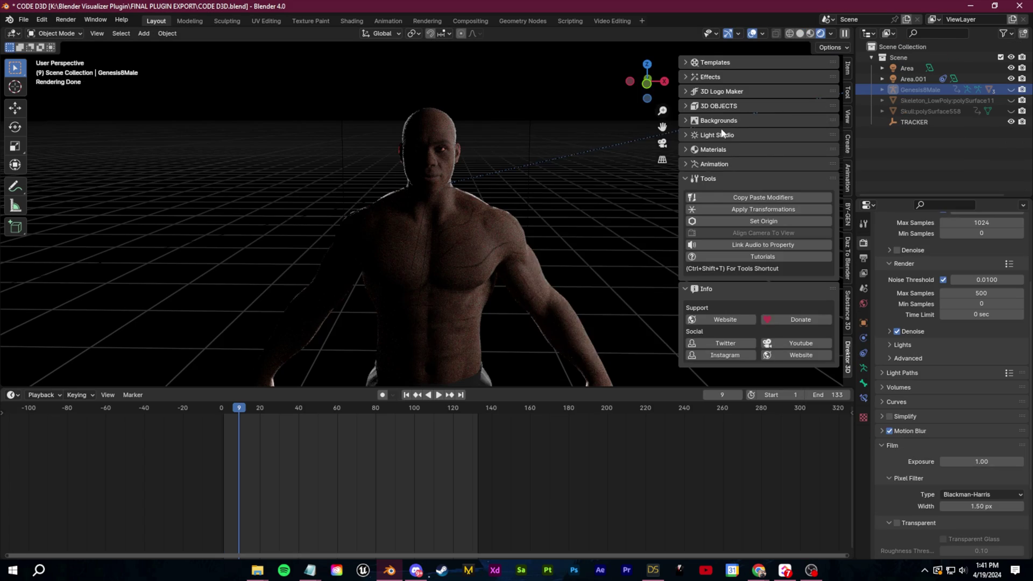
left_click(710, 76)
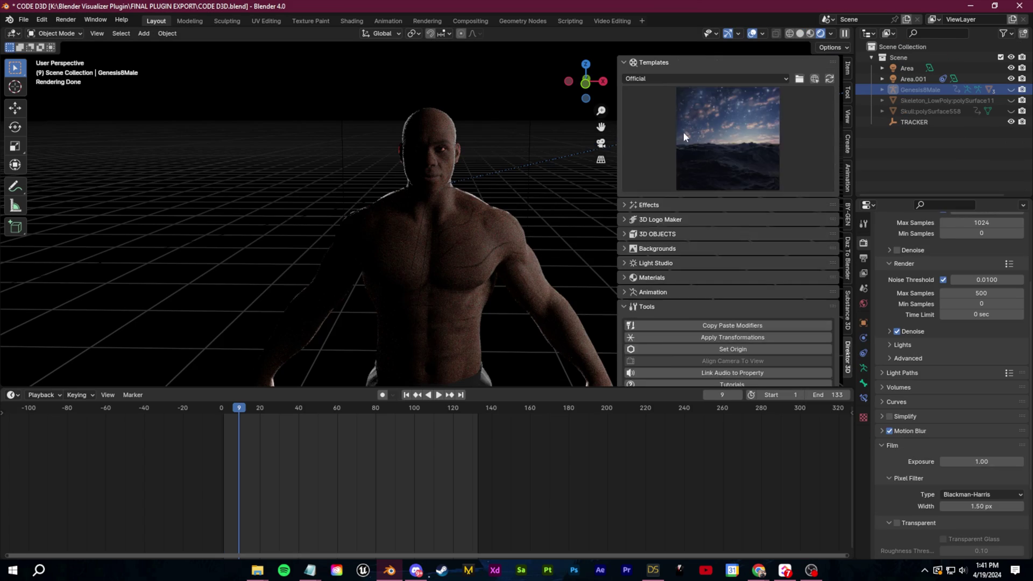
left_click(649, 77)
left_click(657, 105)
left_click(728, 156)
left_click(751, 308)
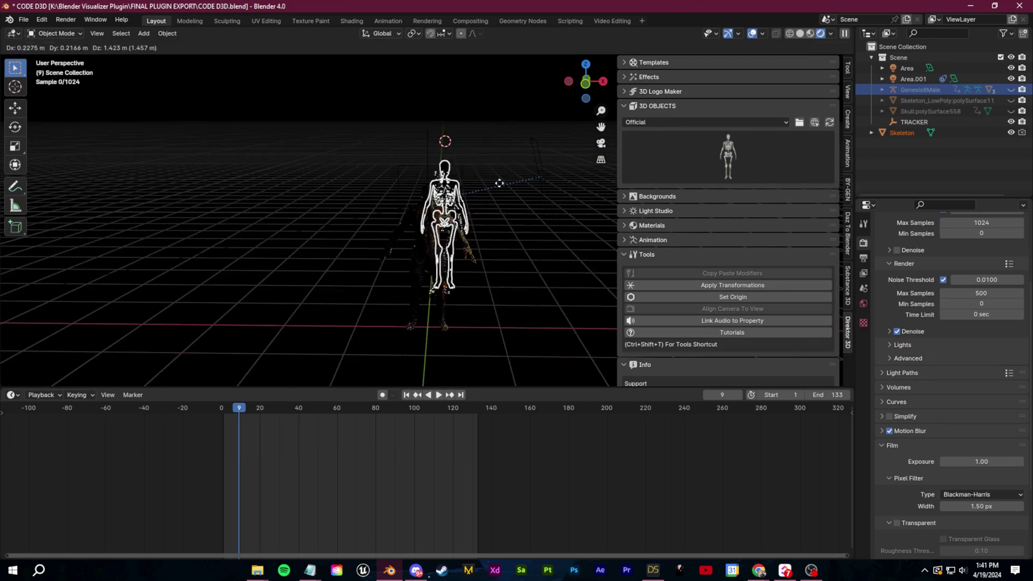
left_click(727, 262)
key("Delete")
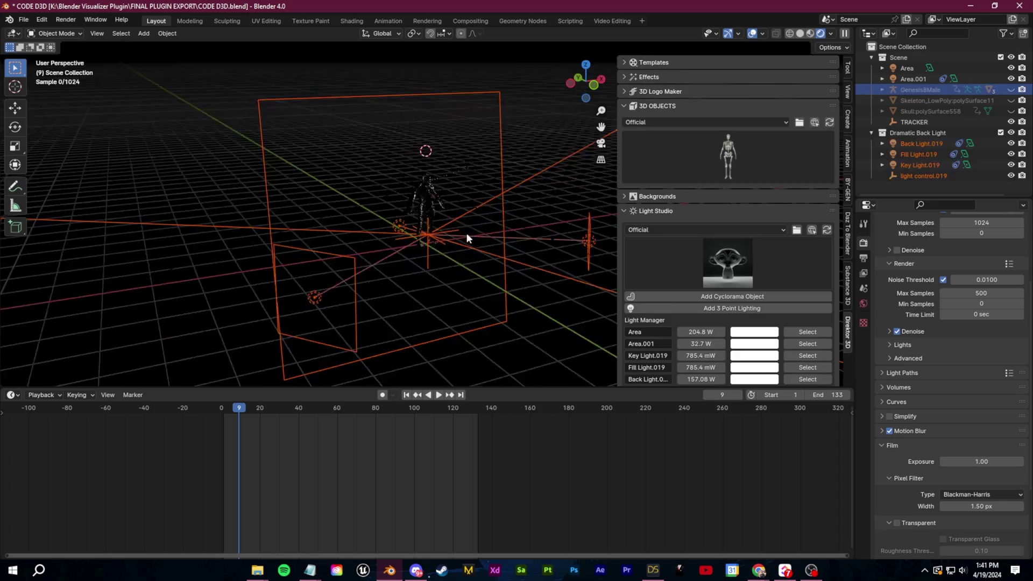
Load the Iced Out Chain template and change its pendant text to 'Blender'
left_click(727, 138)
left_click(771, 380)
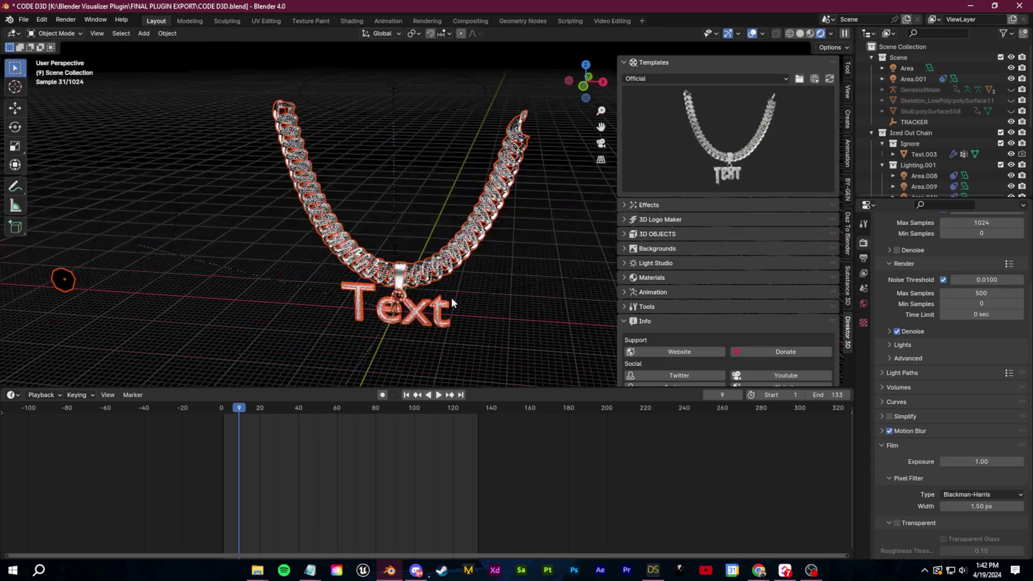
scroll(450, 297, "up", 3)
key("Tab")
key("BackSpace")
key("BackSpace")
key("BackSpace")
key("BackSpace")
type("Blender")
key("Tab")
Set the pendant text's regular font to Beckett
left_click(863, 383)
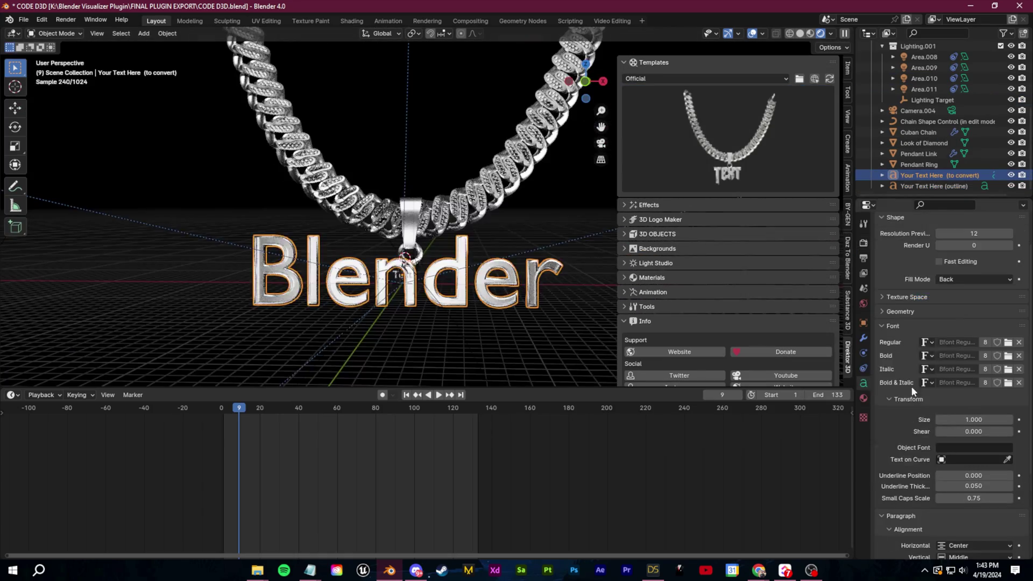
left_click(1009, 342)
double_click(805, 217)
scroll(459, 319, "down", 5)
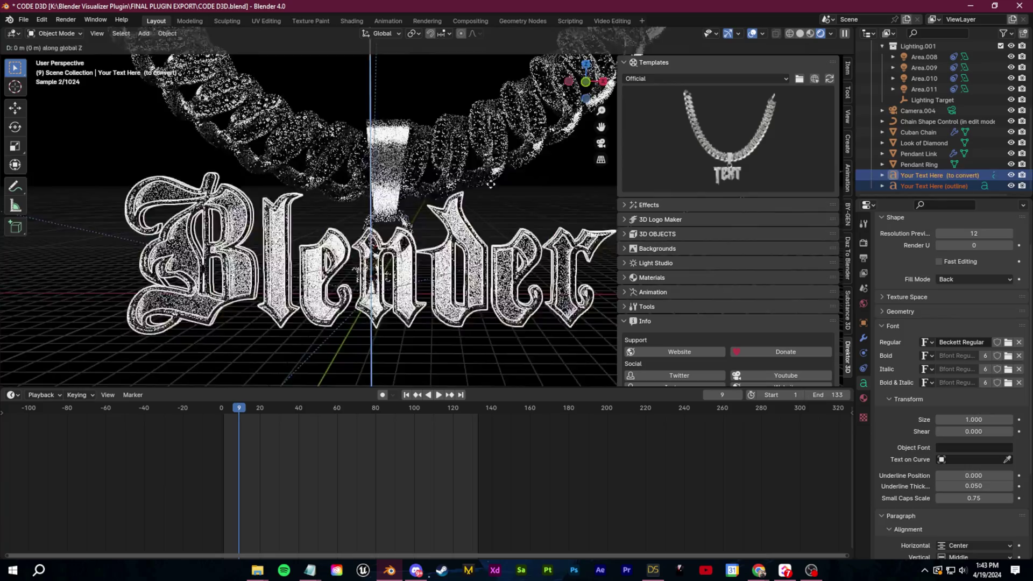
scroll(541, 185, "up", 3)
Edit the chain's shape control curve from the side view and draw strokes in the viewport
left_click(542, 185)
key("Tab")
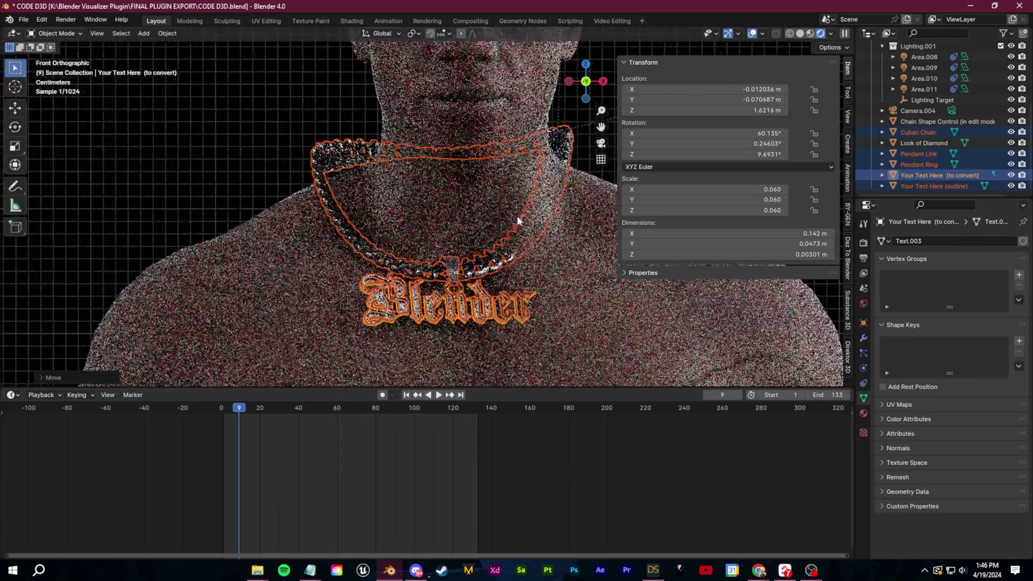
scroll(519, 220, "down", 2)
key("KP_3")
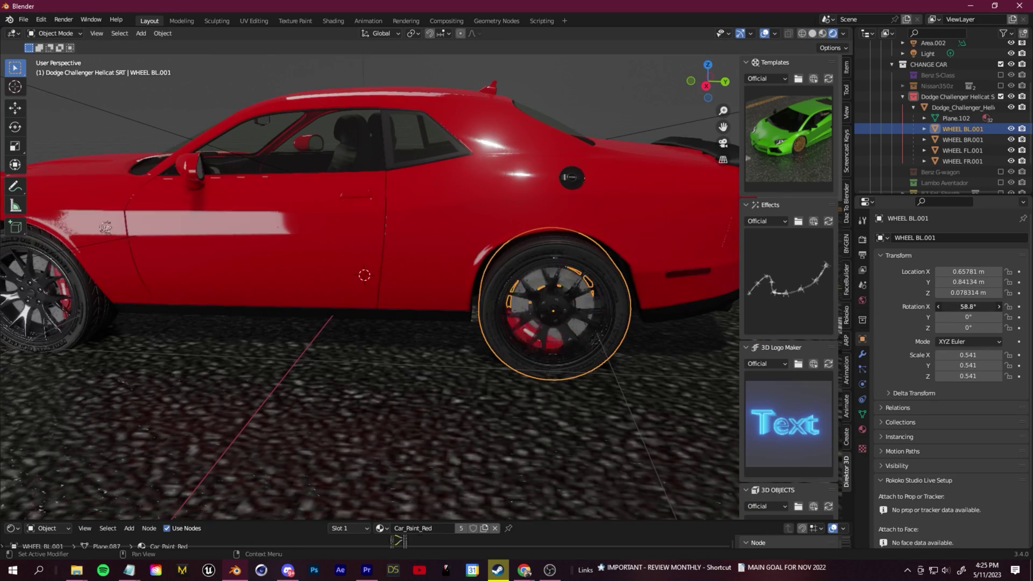
scroll(411, 232, "down", 3)
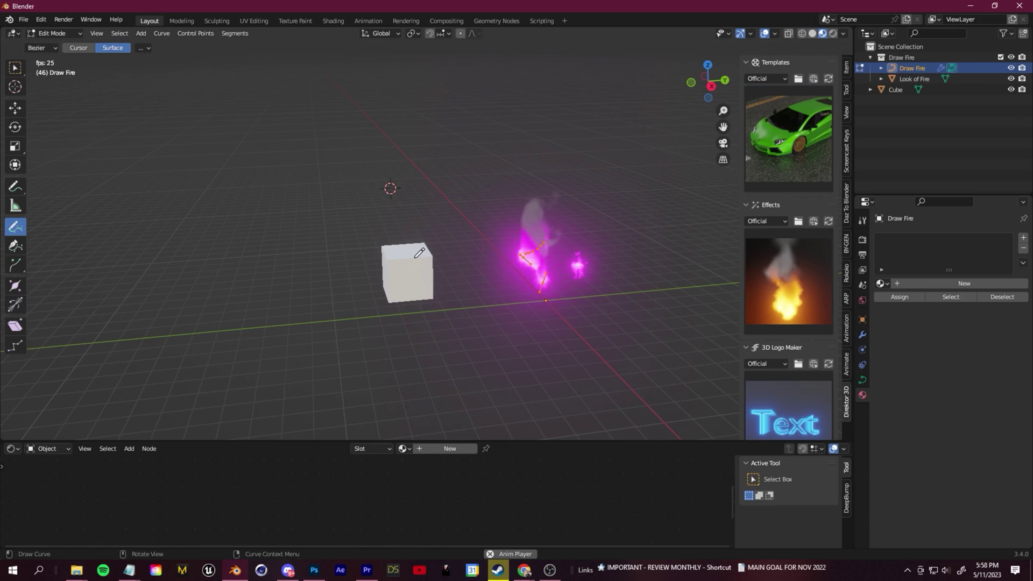
left_click_drag(413, 213, 403, 288)
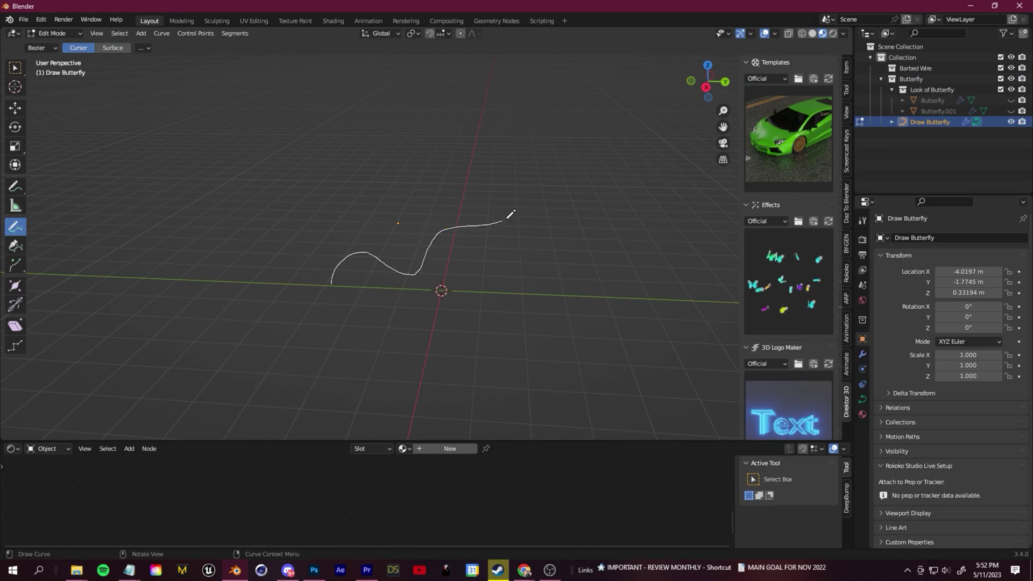
left_click_drag(510, 214, 512, 213)
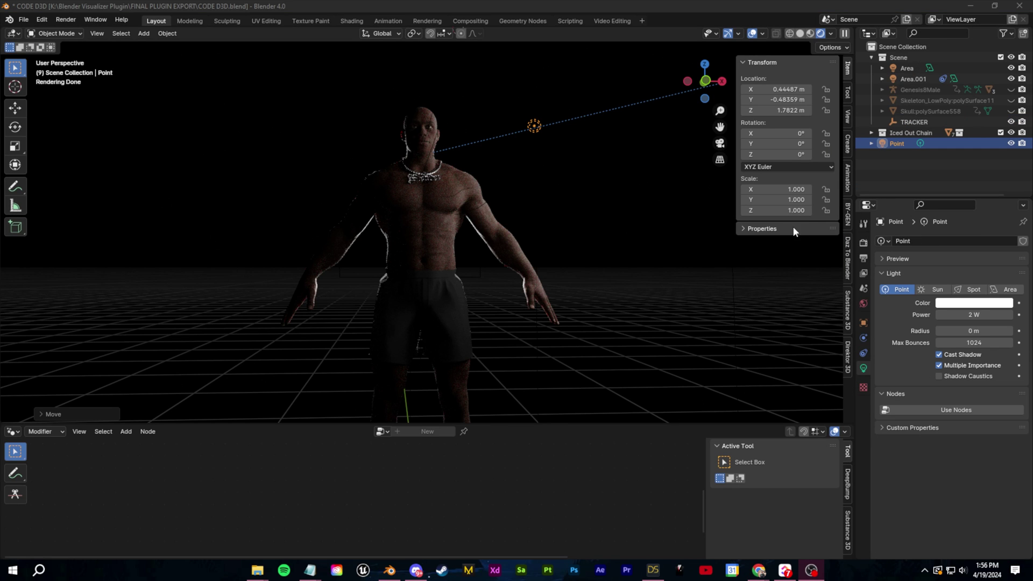
Switch the viewport to Material Preview shading
left_click(810, 33)
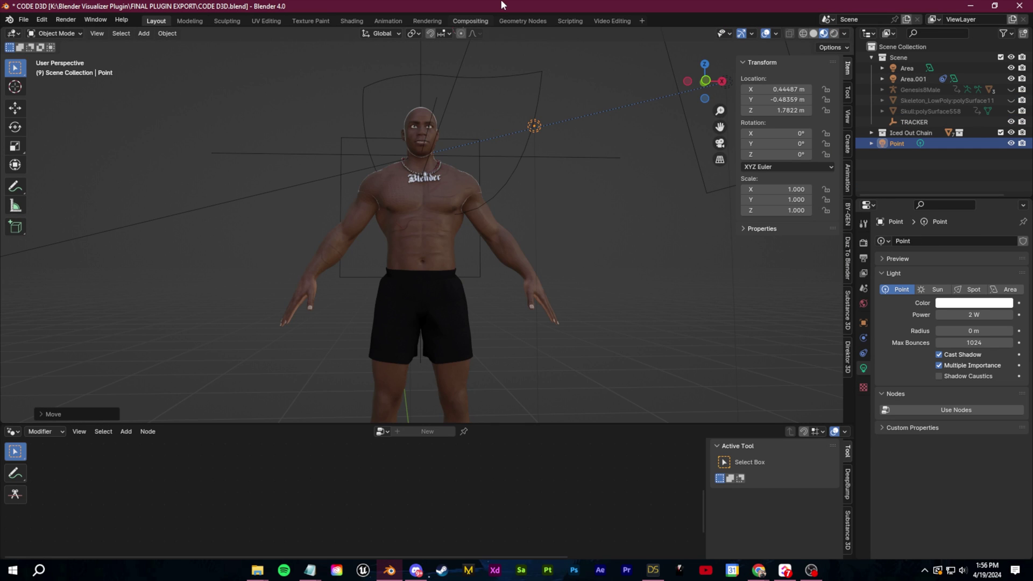
scroll(467, 189, "down", 3)
scroll(473, 218, "up", 1)
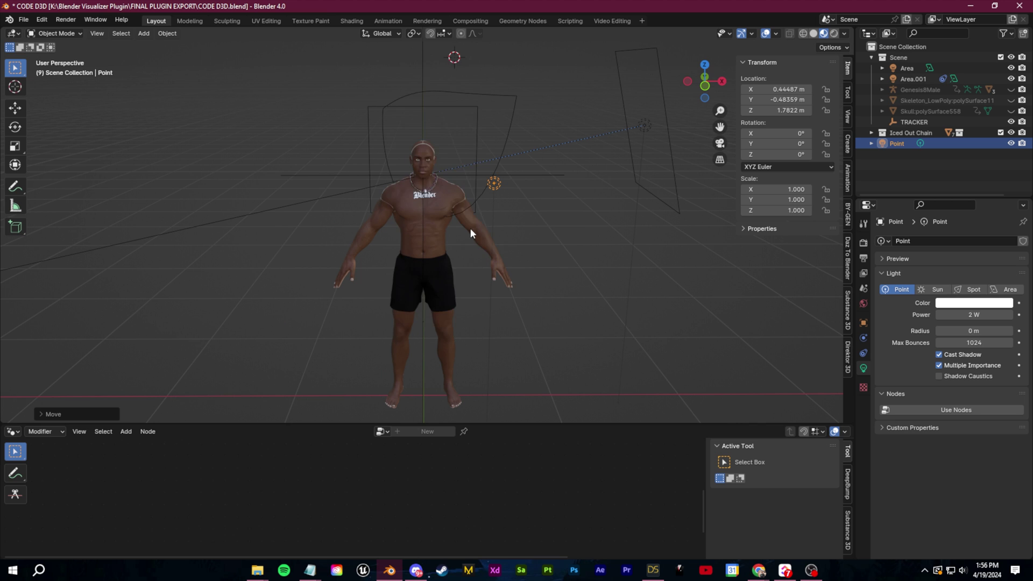
key("shift+a")
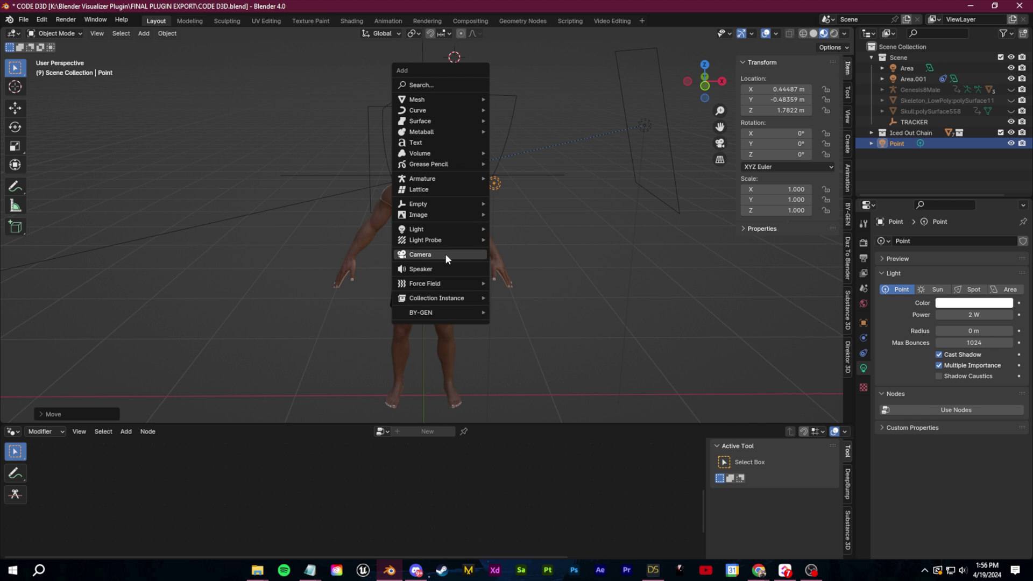
Add a camera and keyframe its location, rotation and scale at frame 0
left_click(446, 256)
scroll(512, 288, "down", 3)
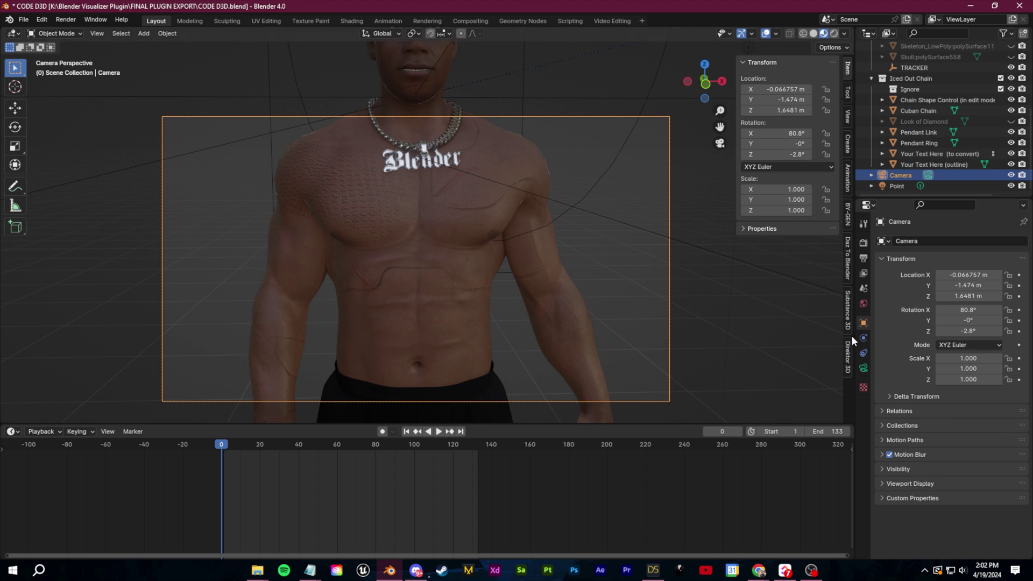
left_click(1018, 279)
left_click(1019, 320)
left_click(1019, 368)
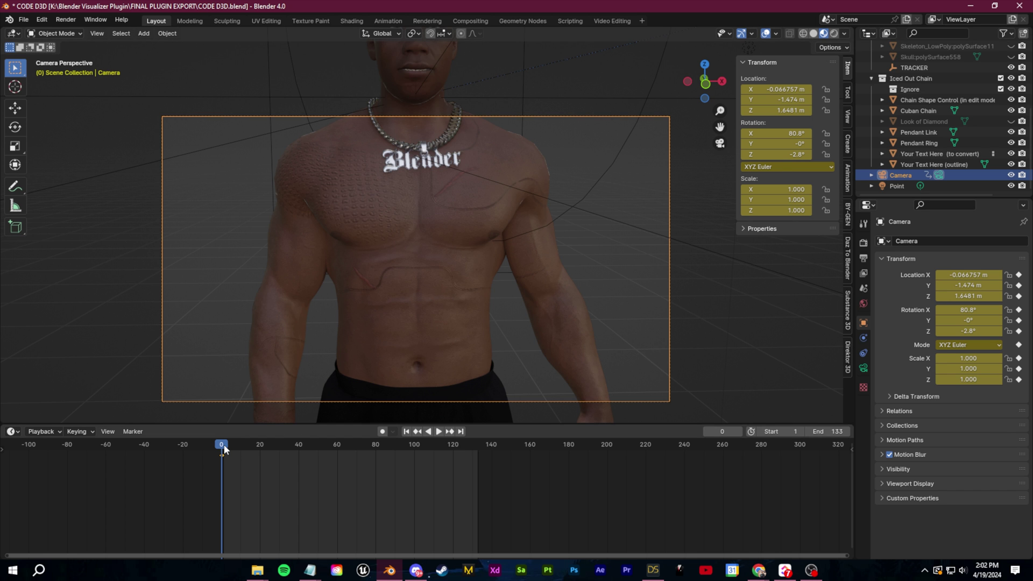
At frame 133, fly the camera in toward the chest, keyframe it, and play back the move
key("space")
key("space")
key("shift+grave")
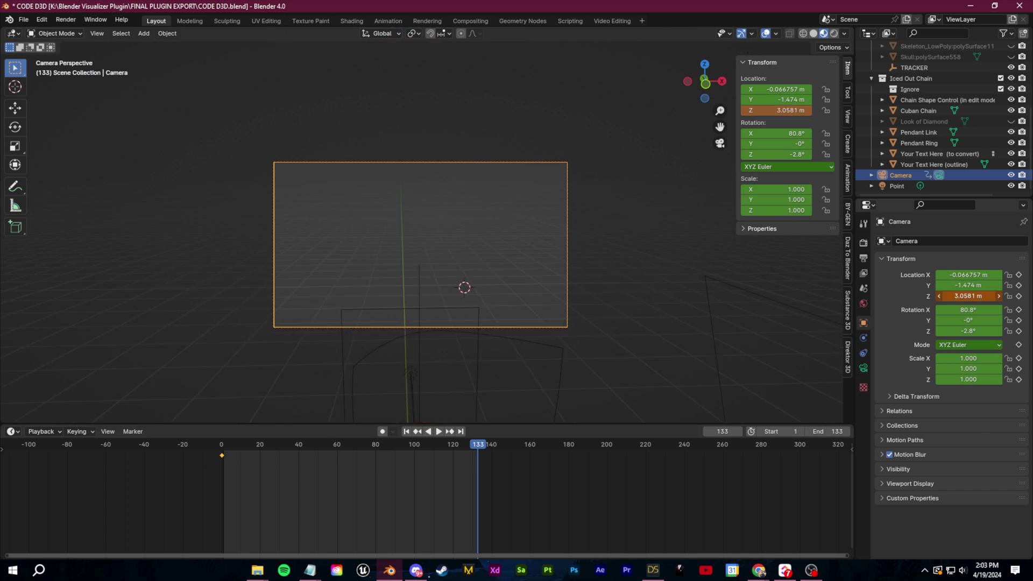
key("w")
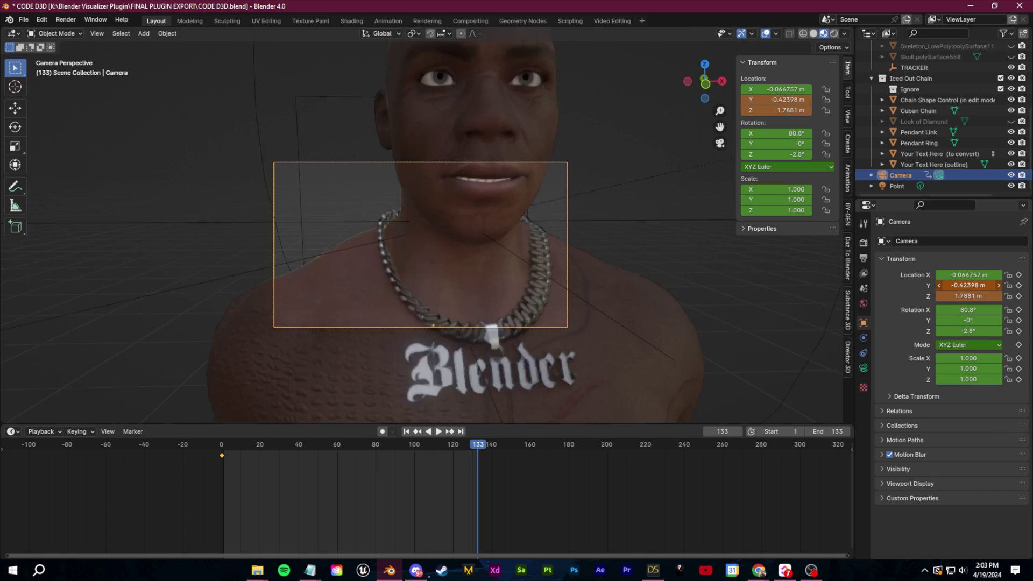
key("s")
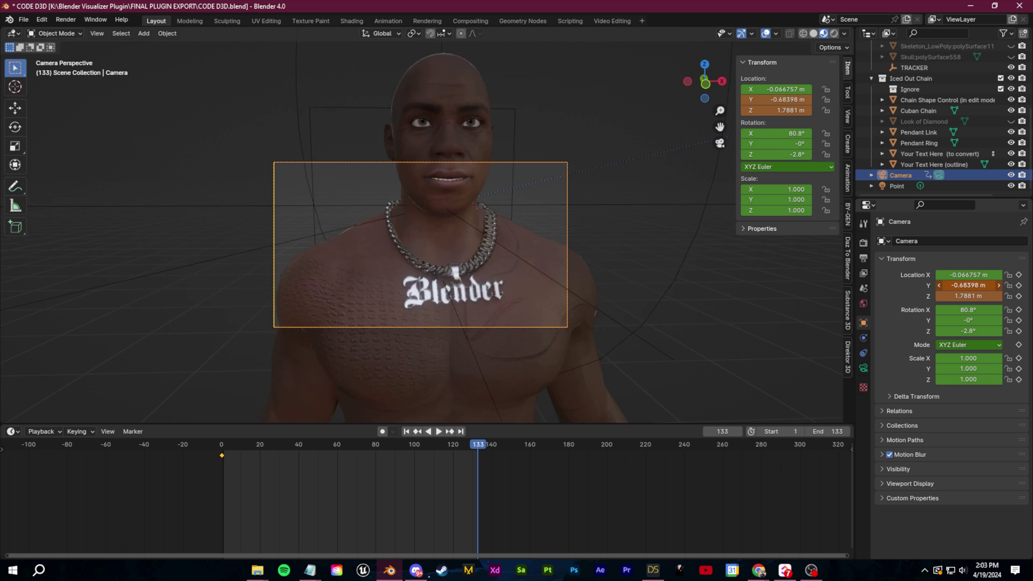
key("d")
key("w")
key("q")
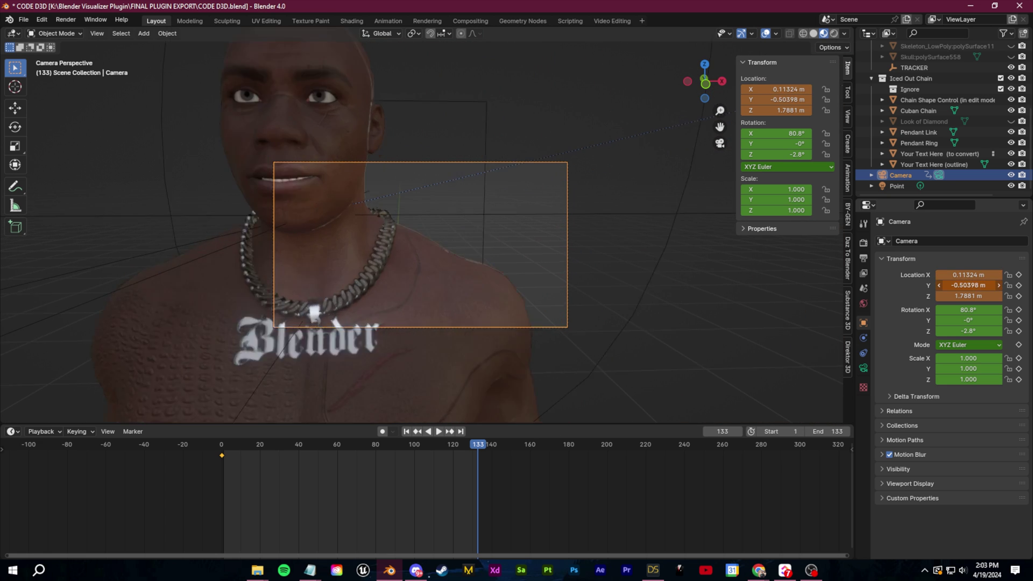
left_click(1021, 277)
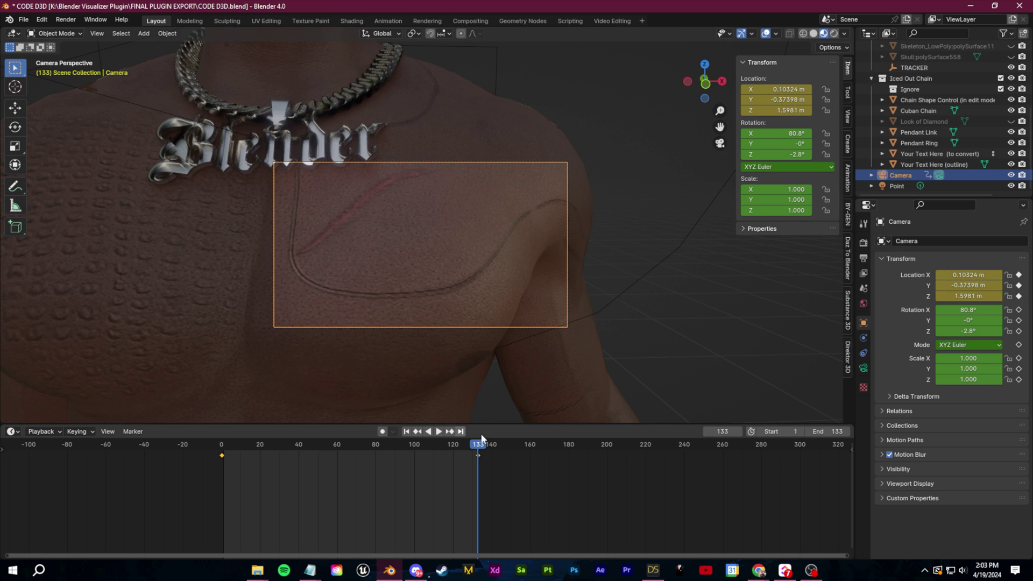
left_click_drag(482, 439, 223, 455)
key("space")
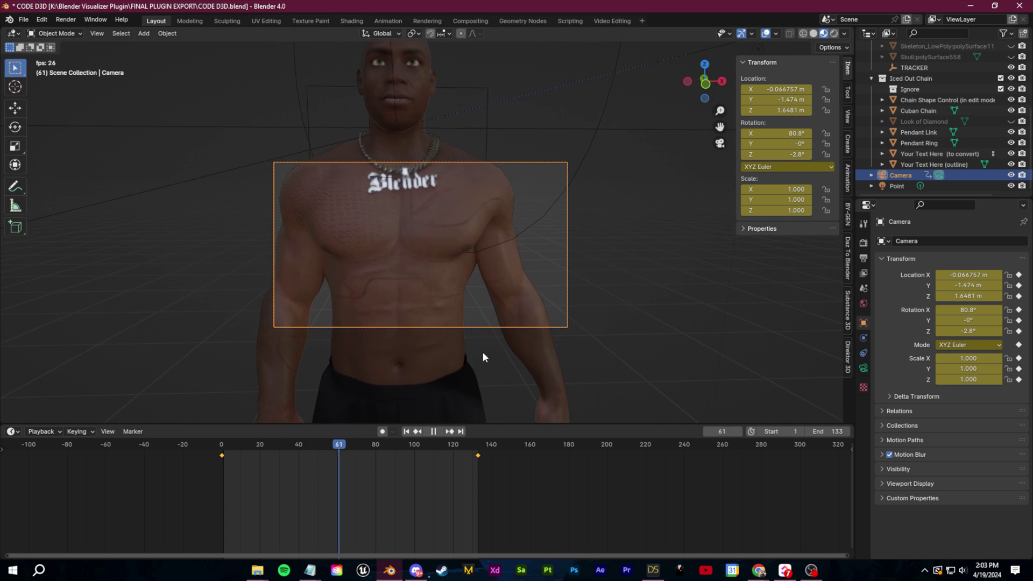
Turn the bottom area into the Graph Editor and inspect the camera's curves at frame 0
key("Escape")
left_click(10, 432)
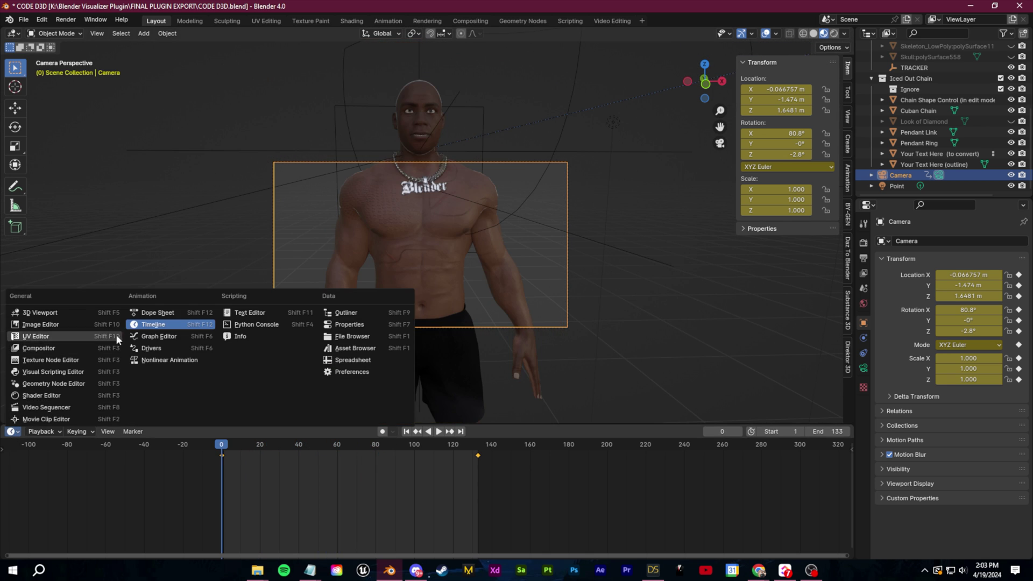
left_click(153, 337)
middle_click_drag(329, 445, 419, 521)
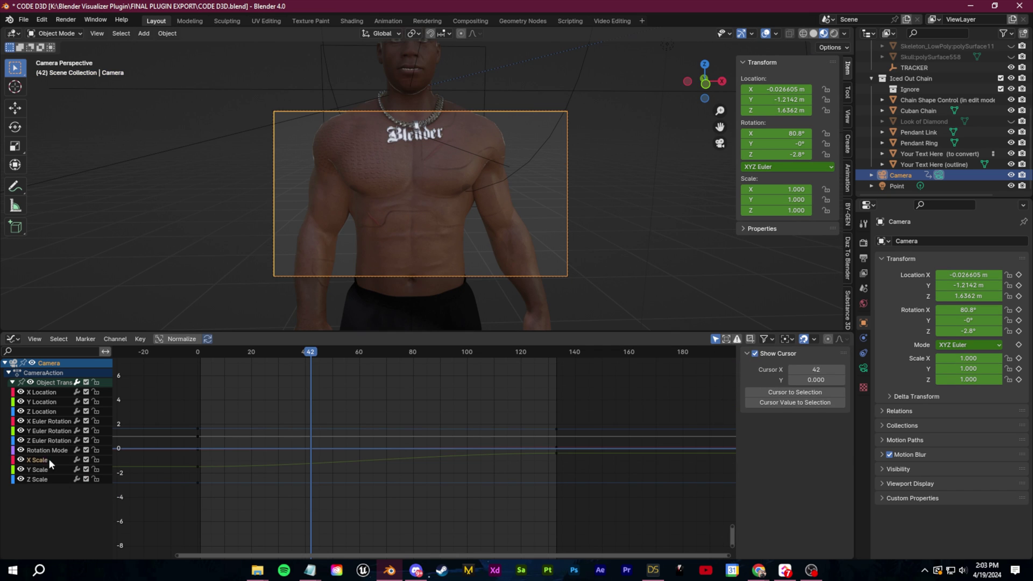
left_click(49, 458)
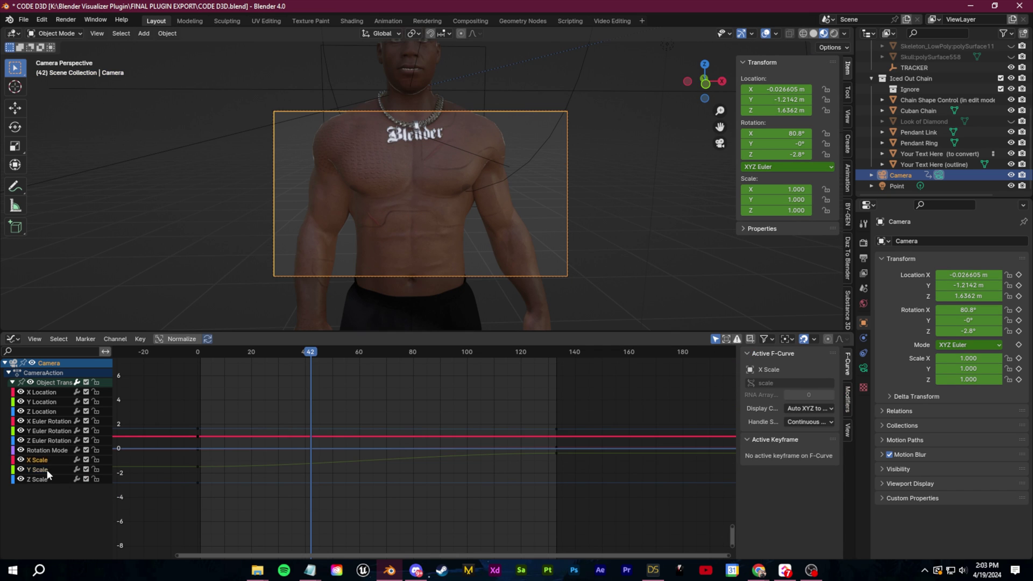
left_click(47, 470)
left_click(198, 466)
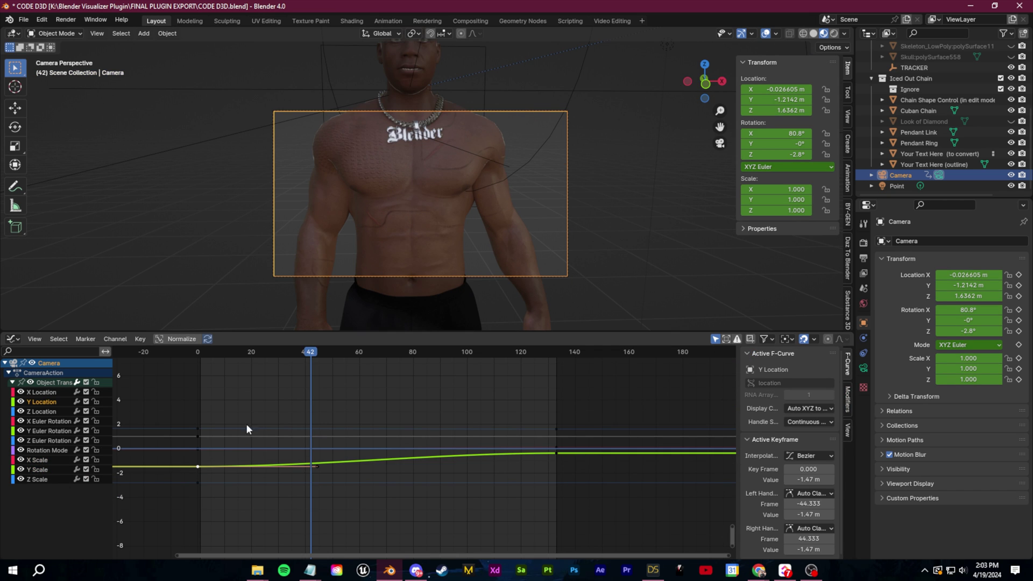
left_click_drag(320, 356, 198, 377)
Add a Noise modifier to the X Euler Rotation curve and adjust its scale
left_click(848, 400)
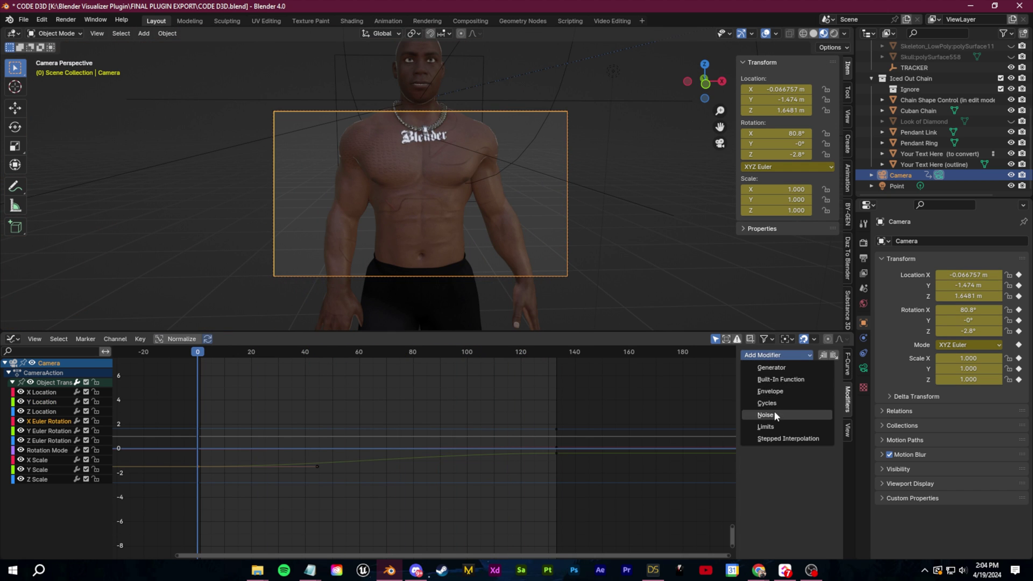
left_click(765, 414)
key("Home")
left_click_drag(808, 402, 775, 414)
Reduce the noise strength to 0.05 and preview the camera shake during playback
key("space")
scroll(451, 380, "up", 2)
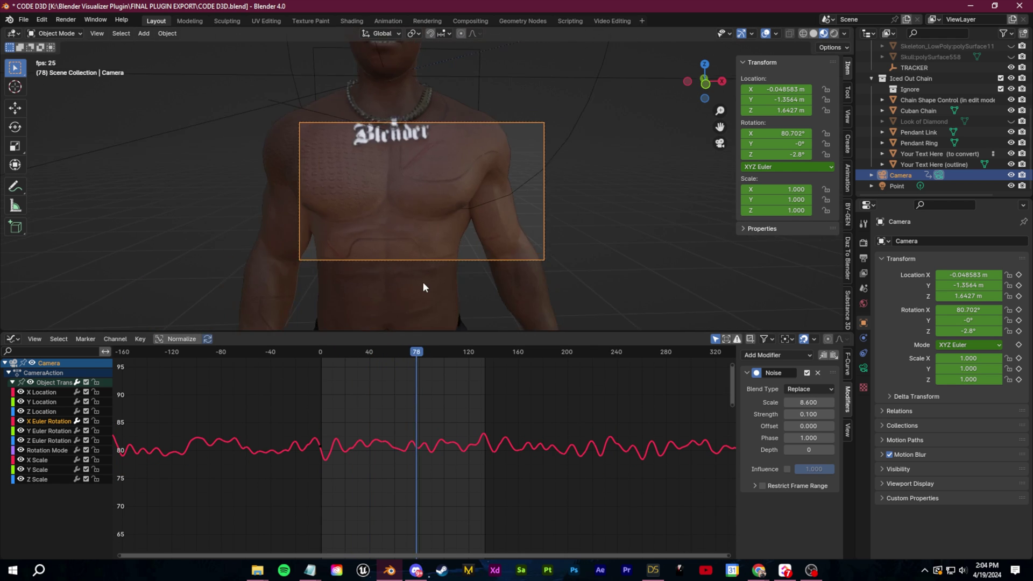
key("z")
left_click(444, 286)
key("space")
left_click_drag(811, 412, 796, 412)
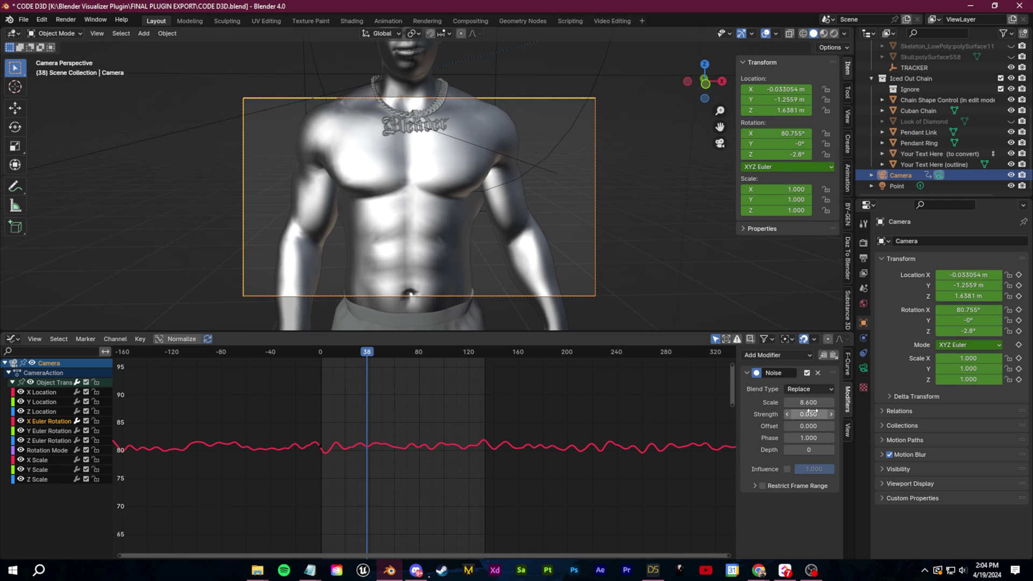
key("space")
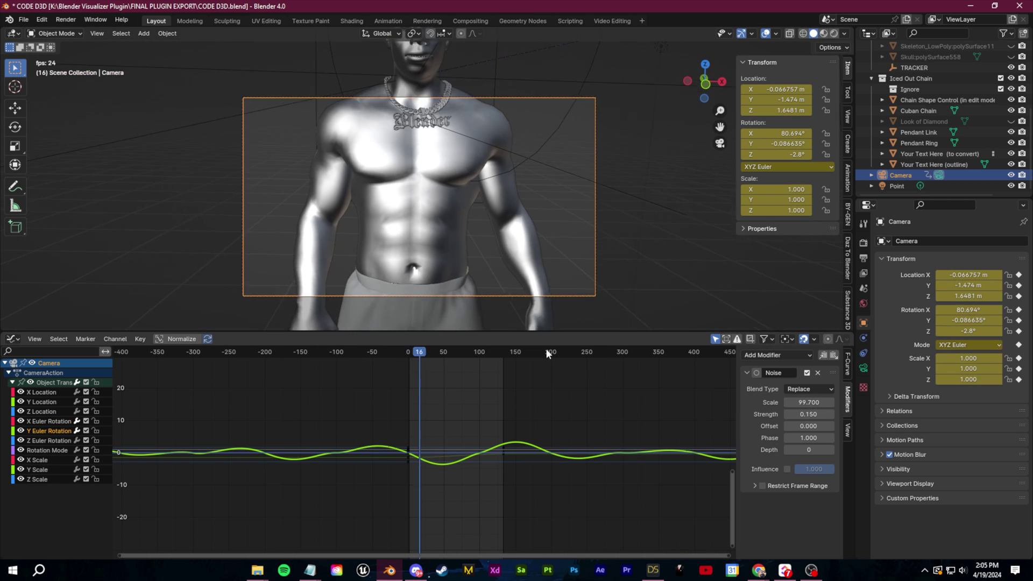
left_click(167, 439)
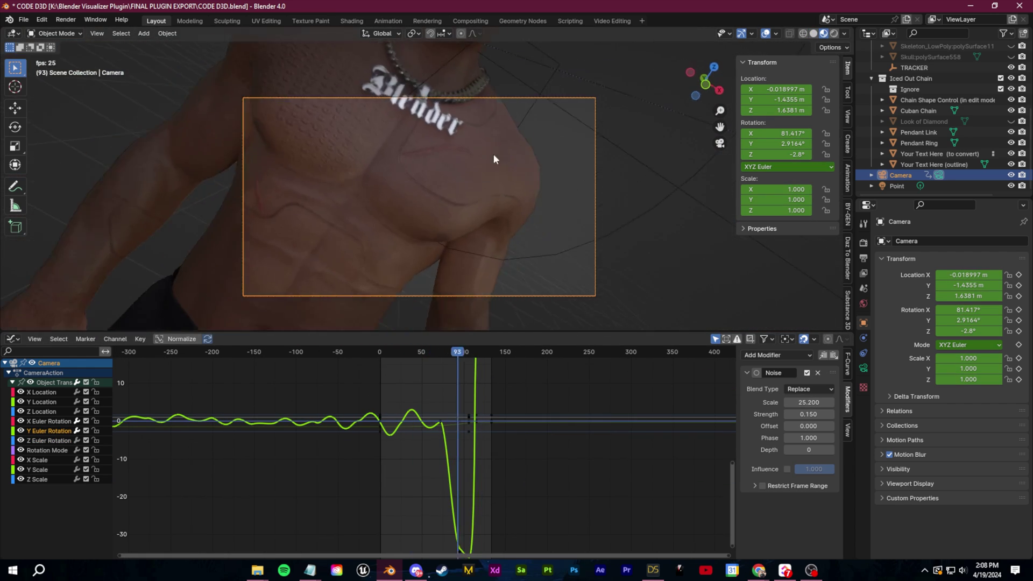
key("Escape")
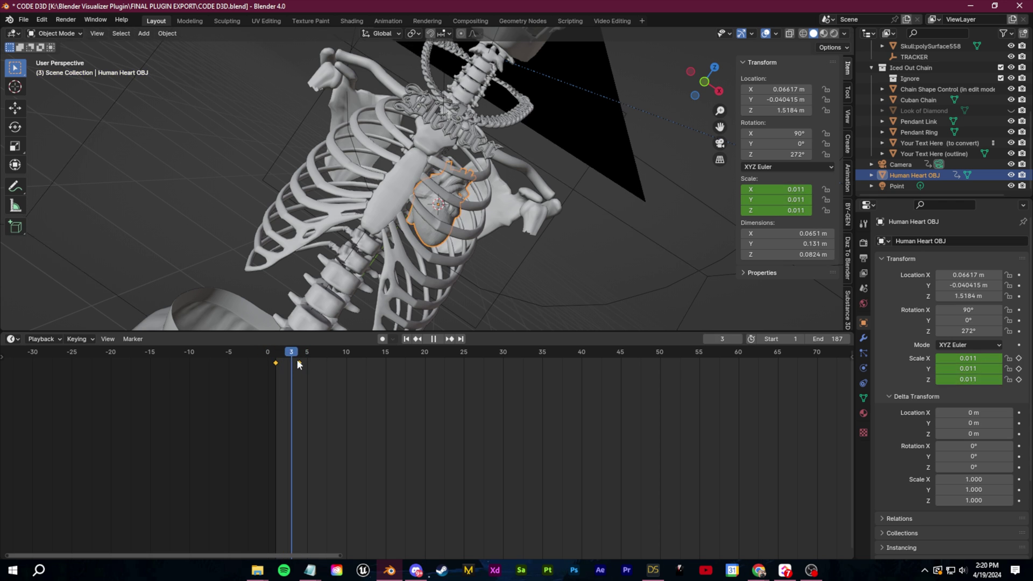
Add a Cycles modifier to the heart's scale curves
left_click(782, 354)
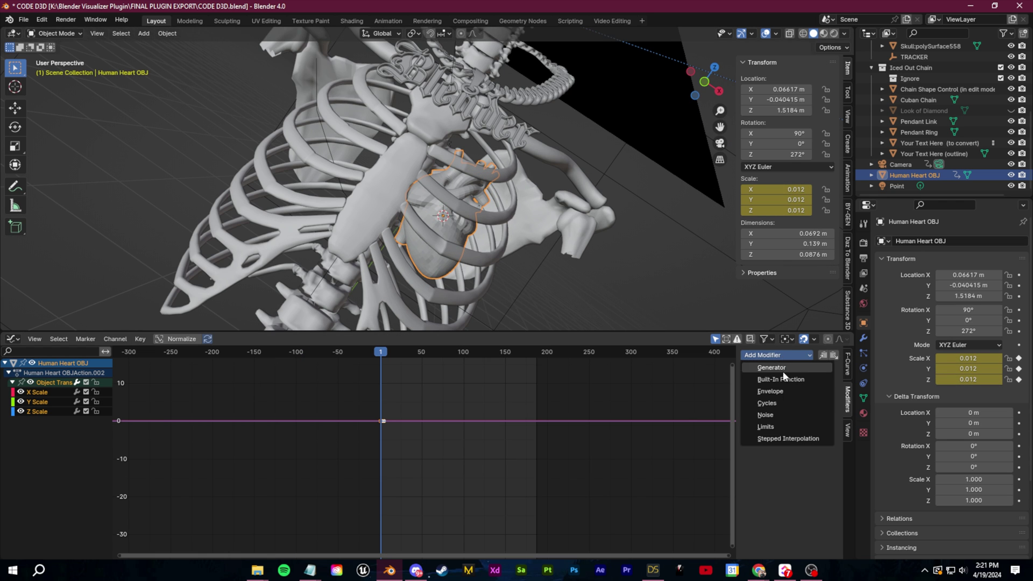
left_click(776, 402)
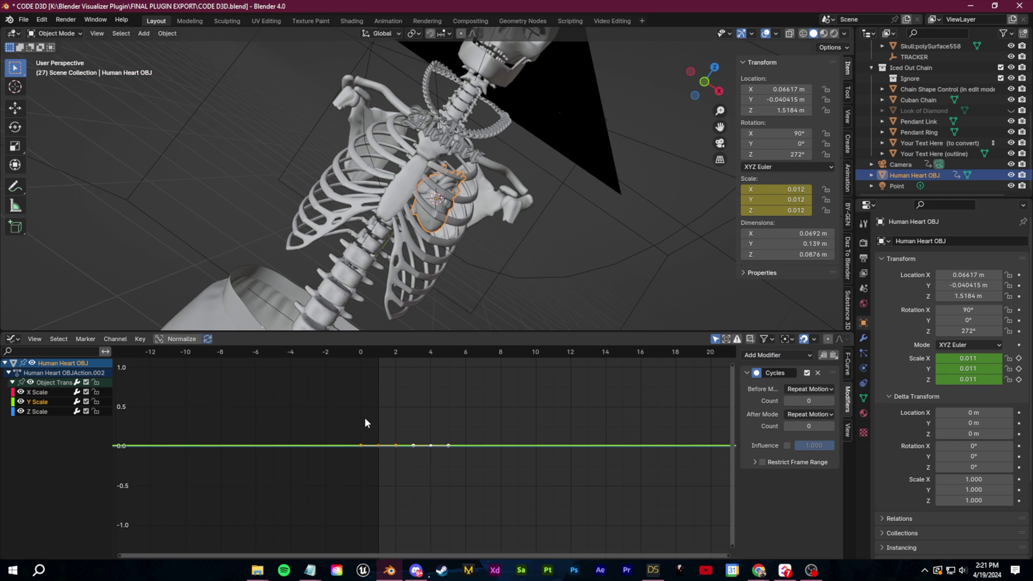
scroll(423, 423, "down", 5)
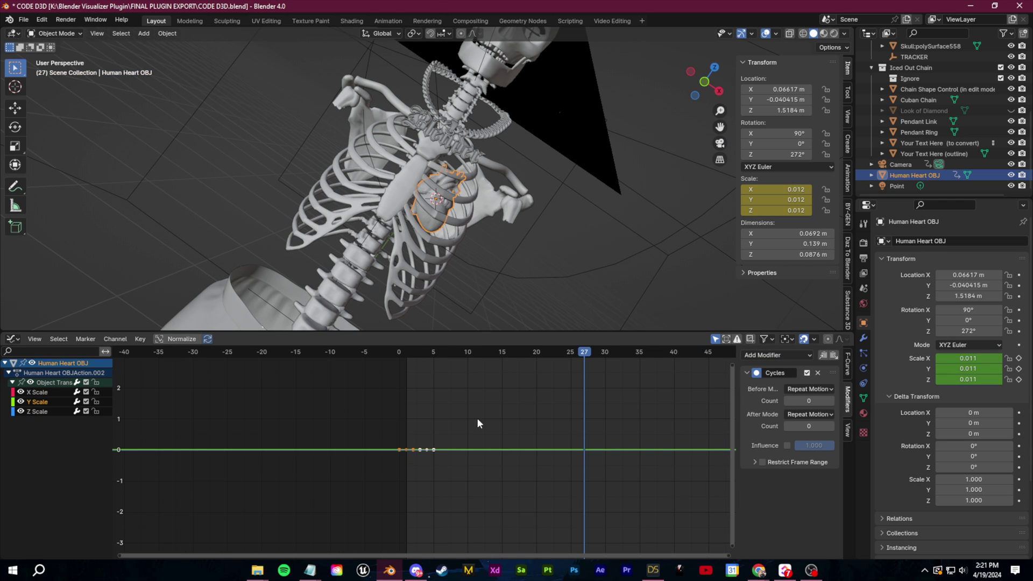
scroll(456, 394, "up", 2)
scroll(453, 264, "up", 3)
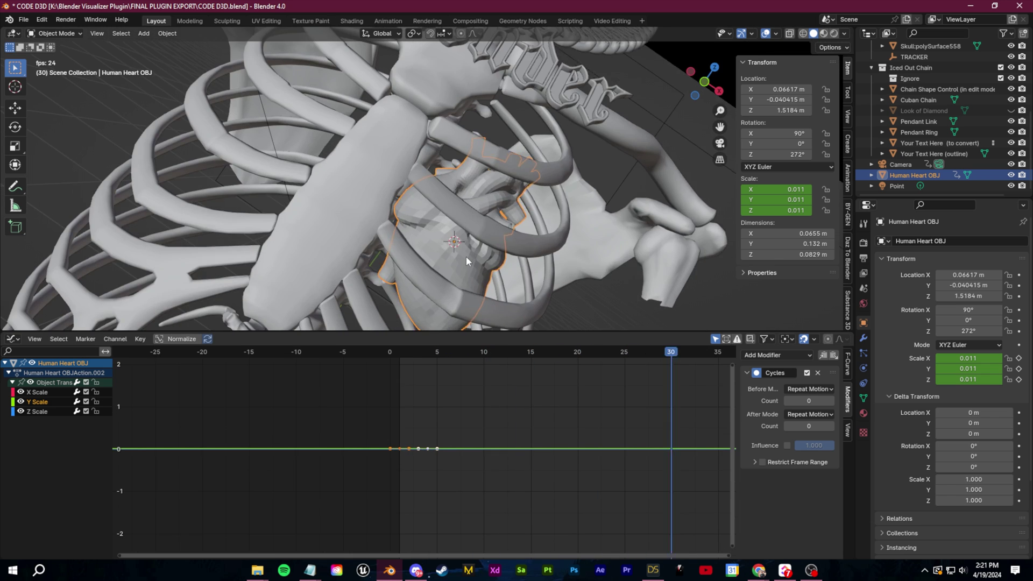
scroll(466, 257, "down", 2)
Return to the Timeline and play the animation to watch the heart beat repeat
key("ctrl+Tab")
key("space")
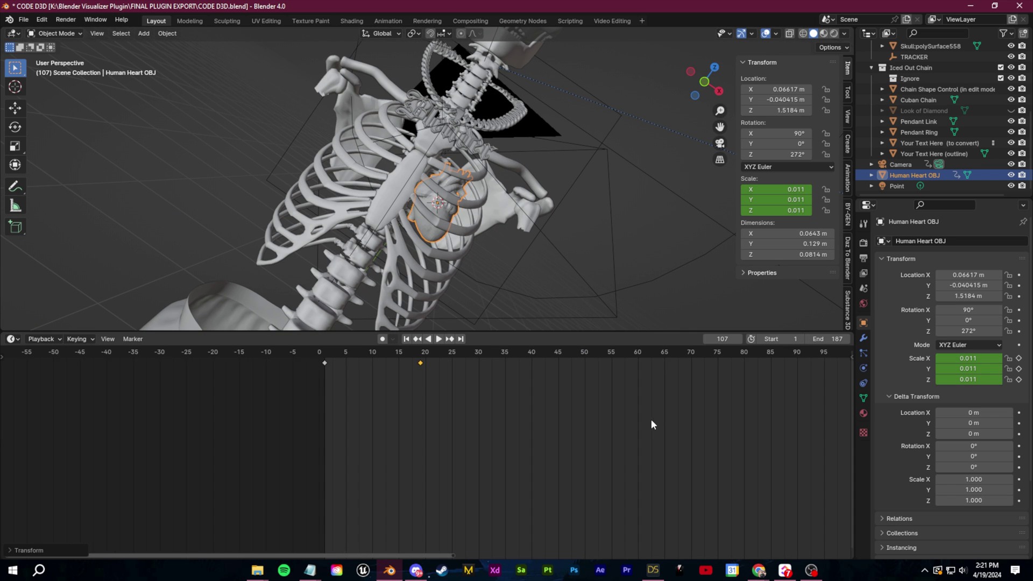
left_click(680, 383)
left_click(356, 382)
key("space")
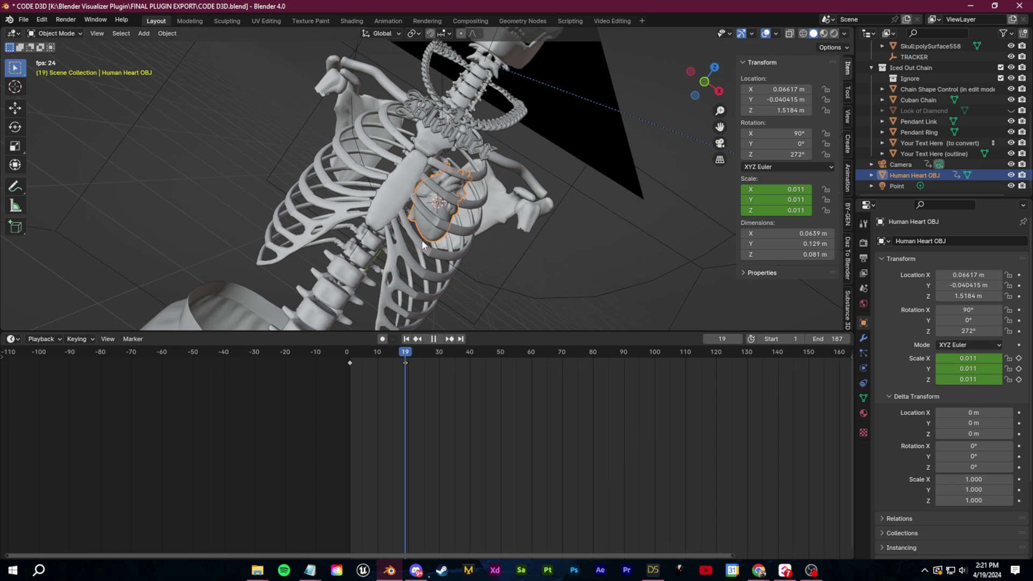
Move the playhead to frame 17 and render it with F12
scroll(465, 216, "up", 2)
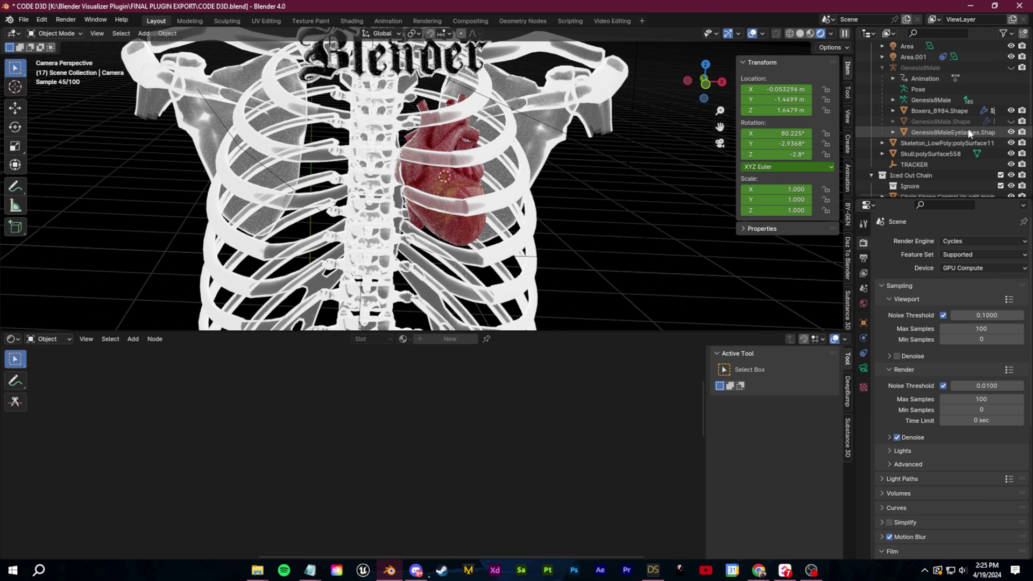
scroll(958, 151, "up", 2)
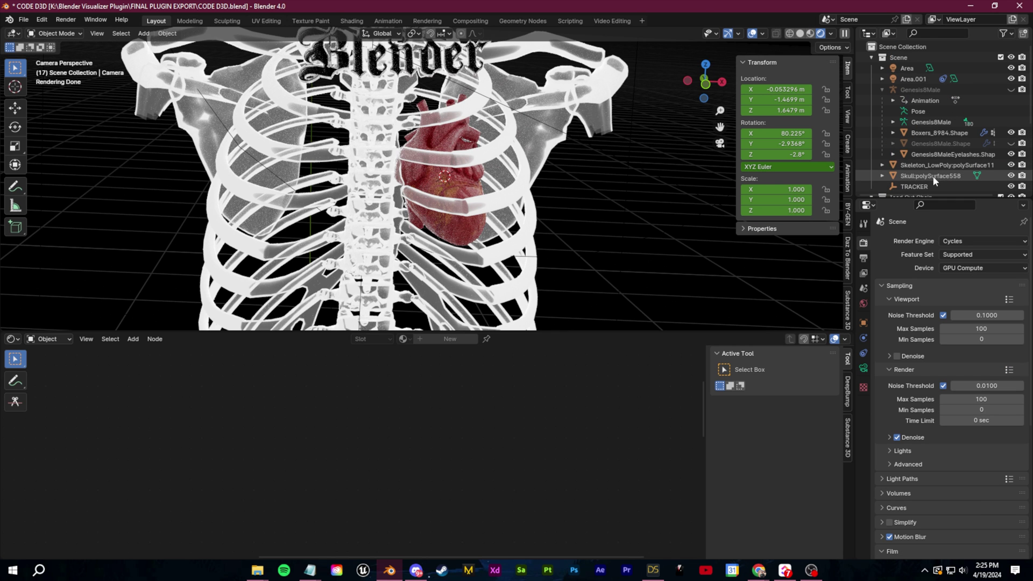
scroll(934, 167, "down", 5)
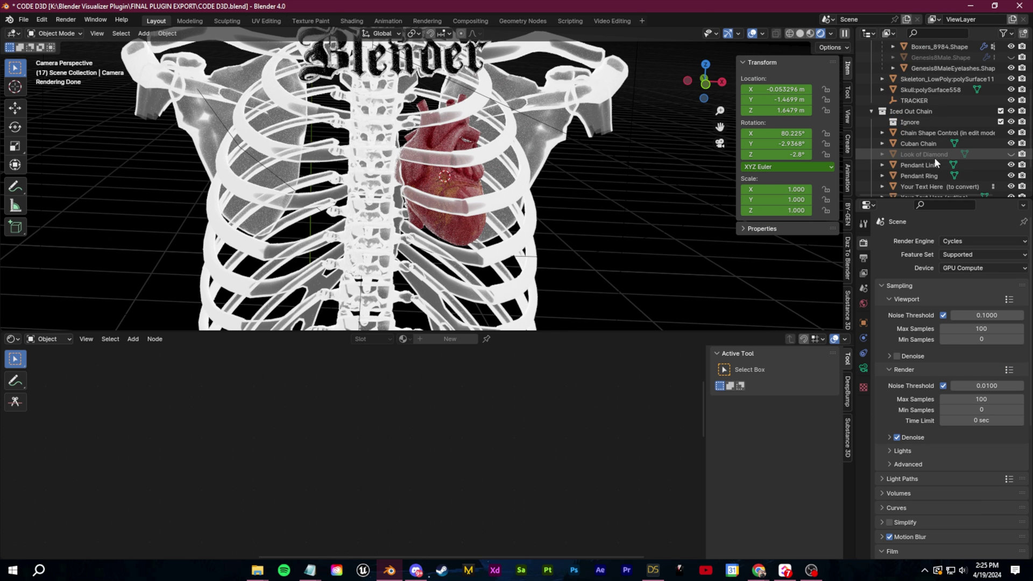
scroll(935, 157, "down", 3)
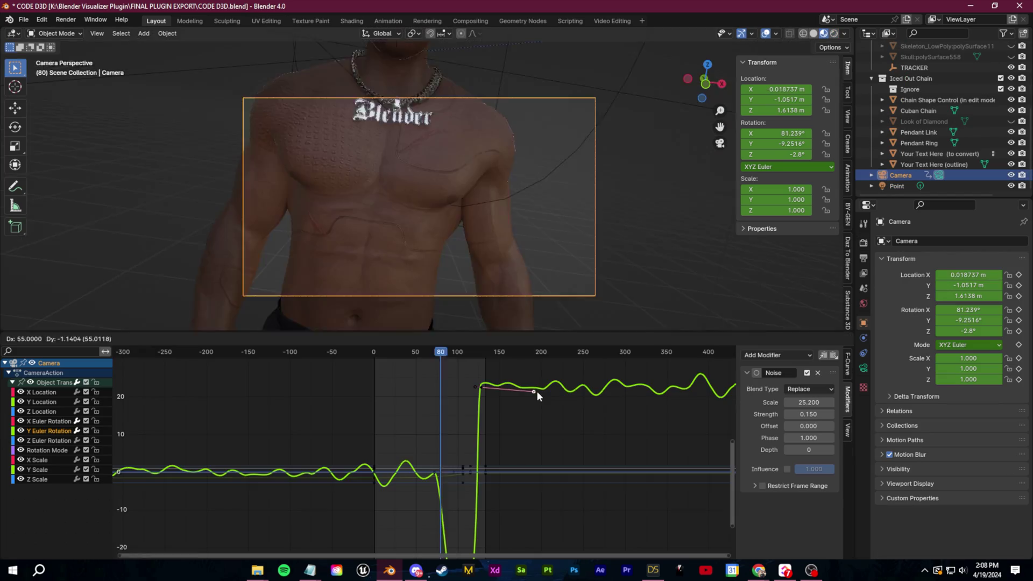
left_click_drag(447, 352, 482, 353)
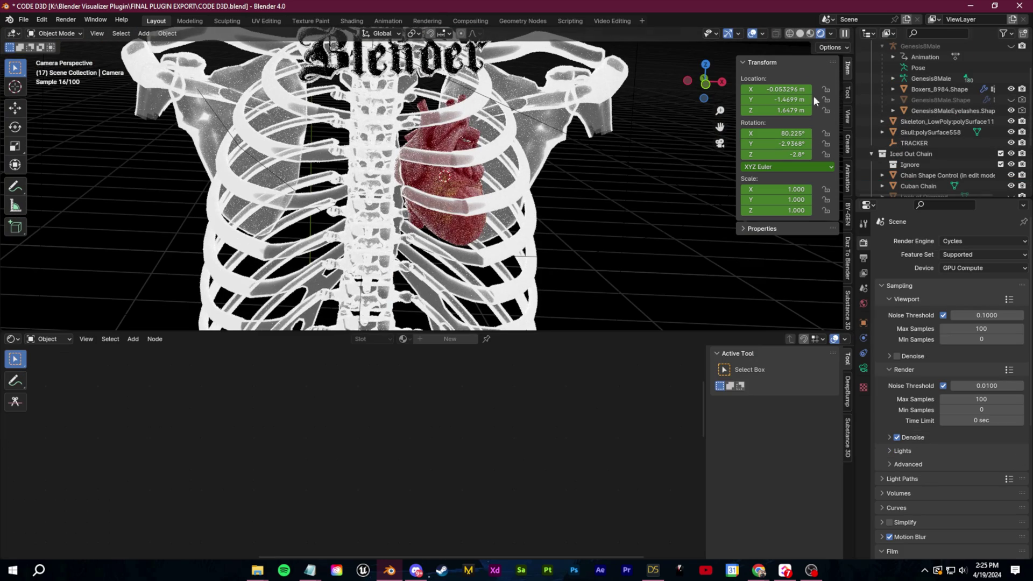
scroll(627, 154, "down", 3)
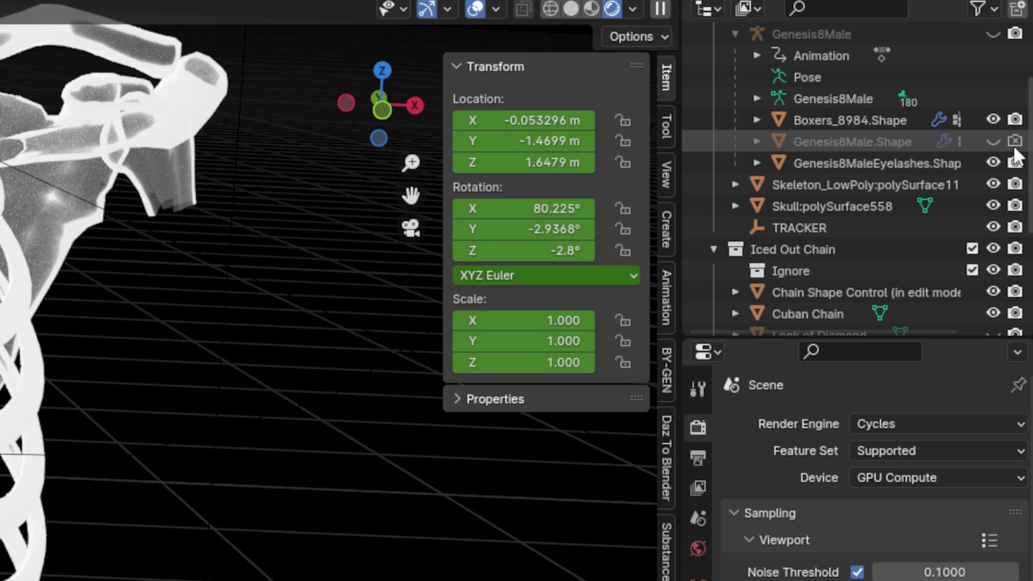
key("F12")
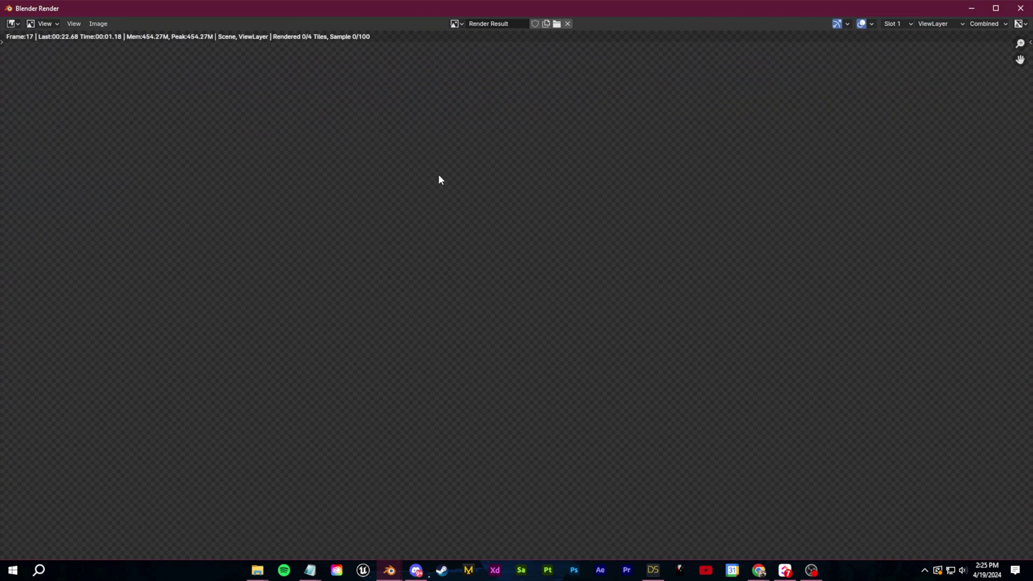
scroll(435, 172, "down", 3)
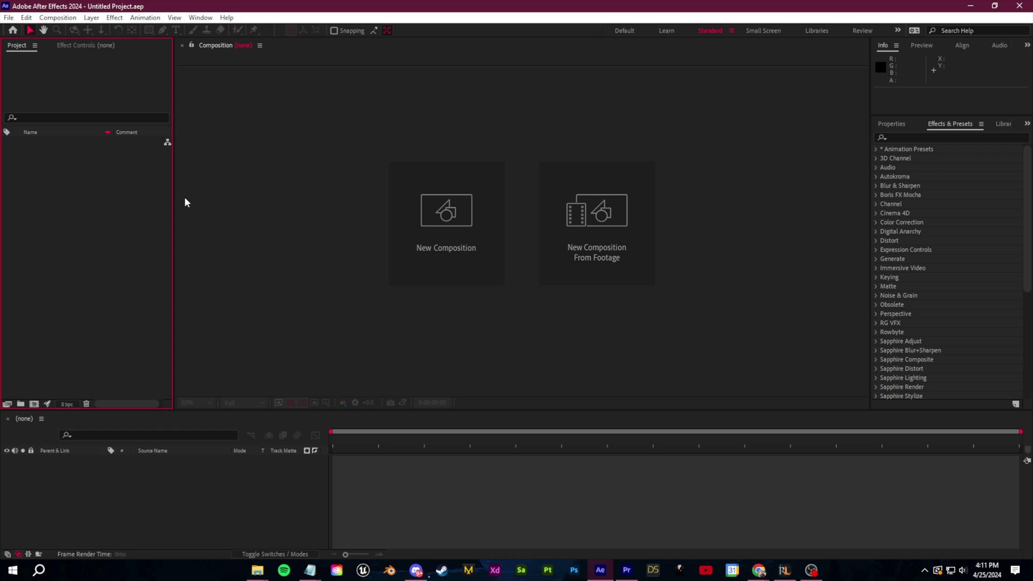
Import character0001 as the character[0001-0120].png sequence into a 'character' composition
right_click(103, 192)
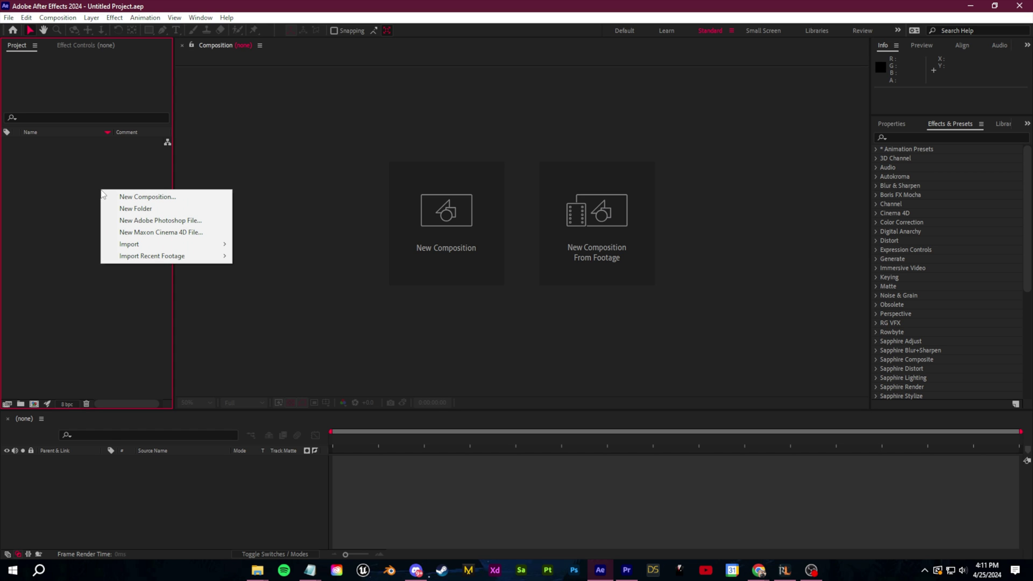
mouse_move(167, 247)
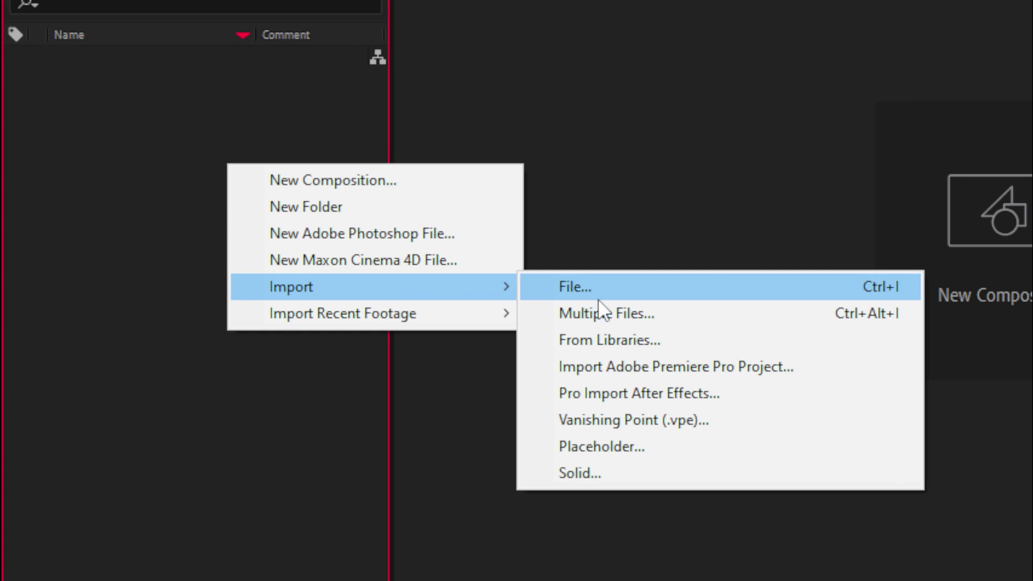
left_click(265, 247)
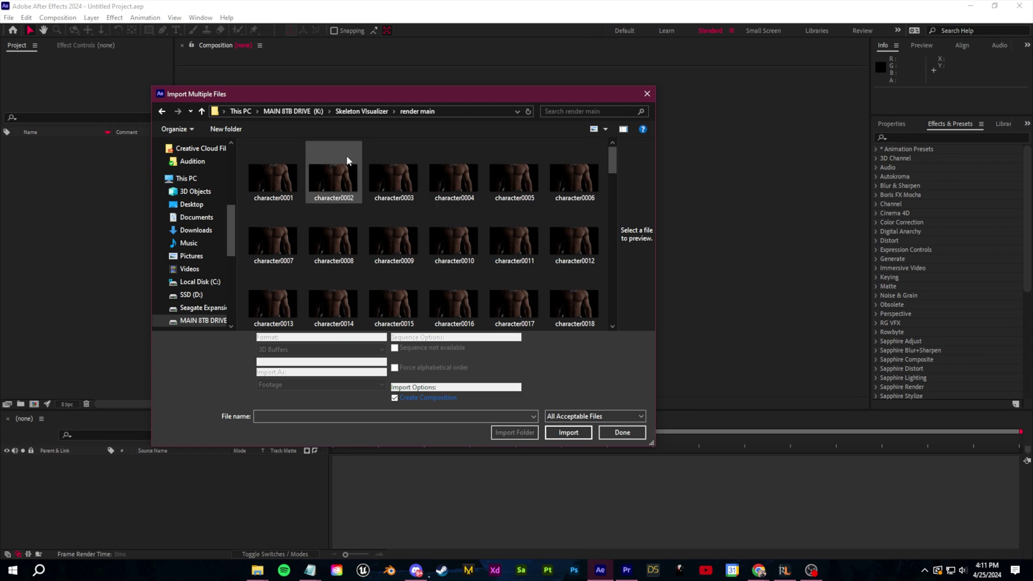
left_click(279, 185)
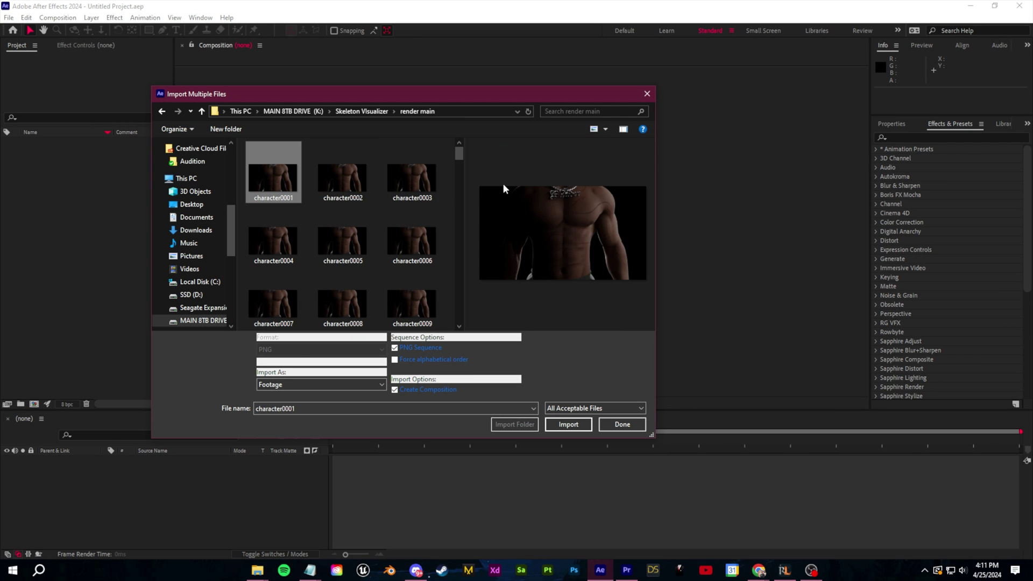
left_click(568, 425)
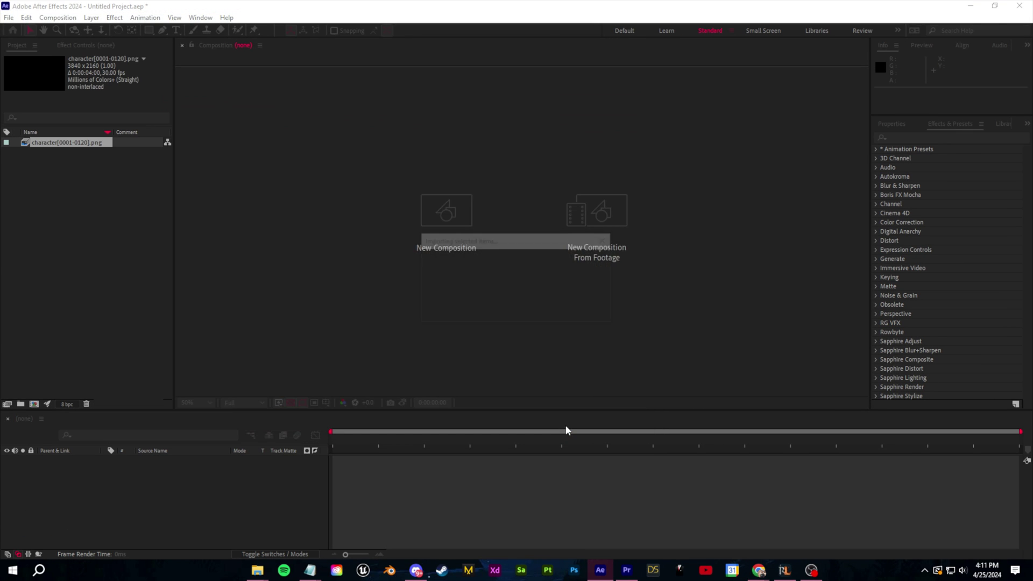
left_click(622, 433)
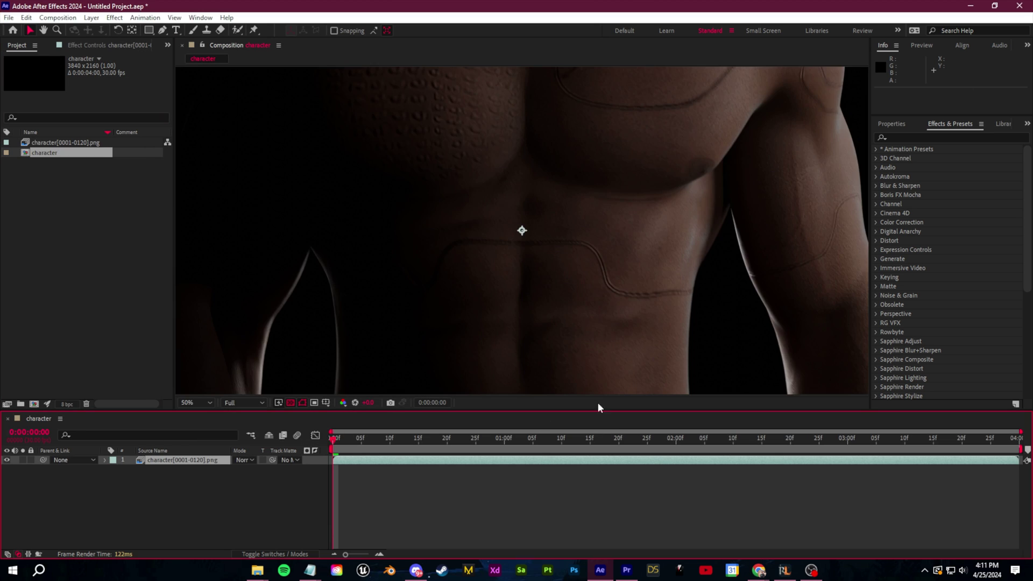
scroll(524, 304, "down", 2)
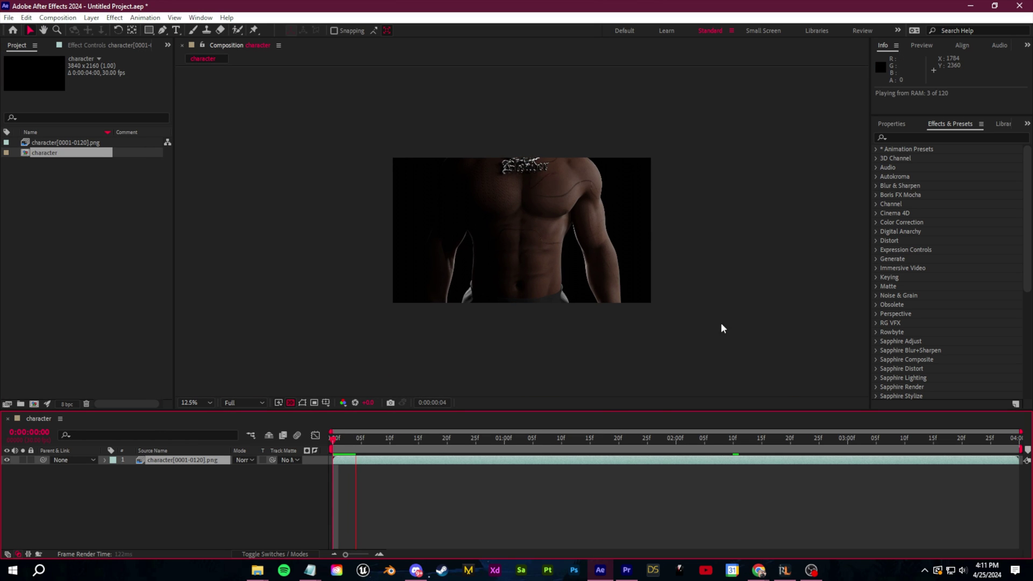
left_click(534, 256)
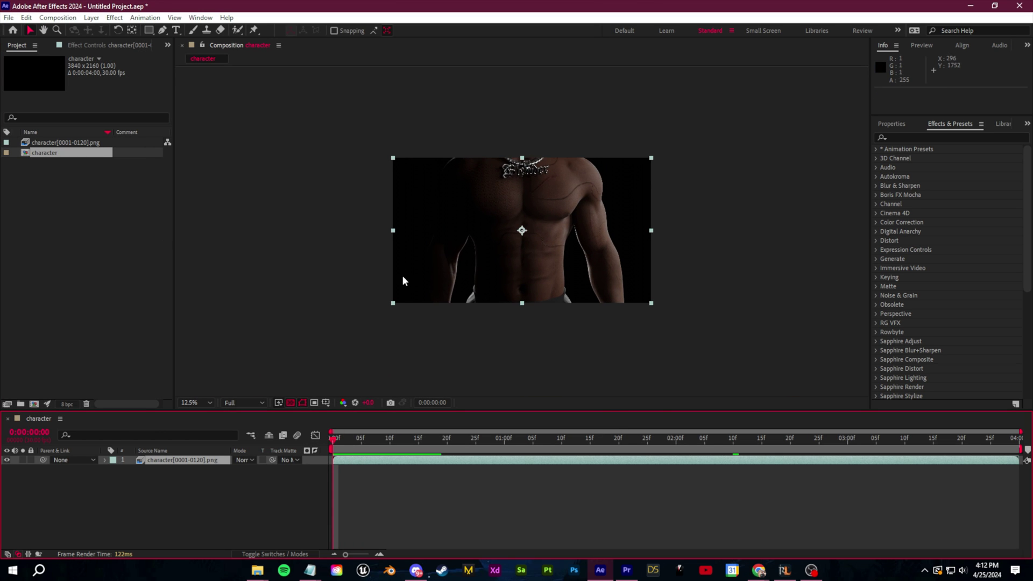
Import the skele[0001-0120].png image sequence into the project
right_click(81, 202)
mouse_move(174, 263)
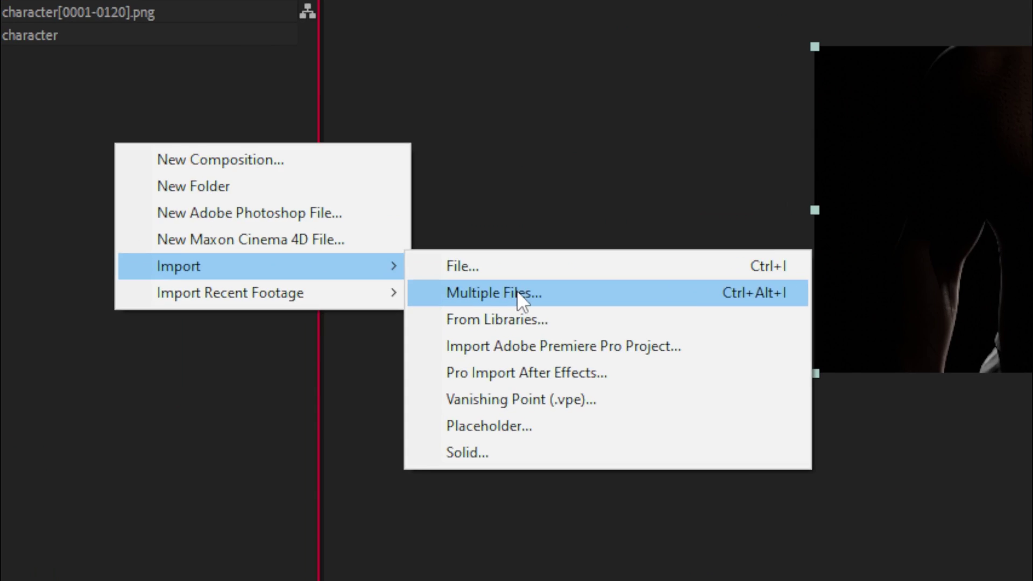
left_click(262, 268)
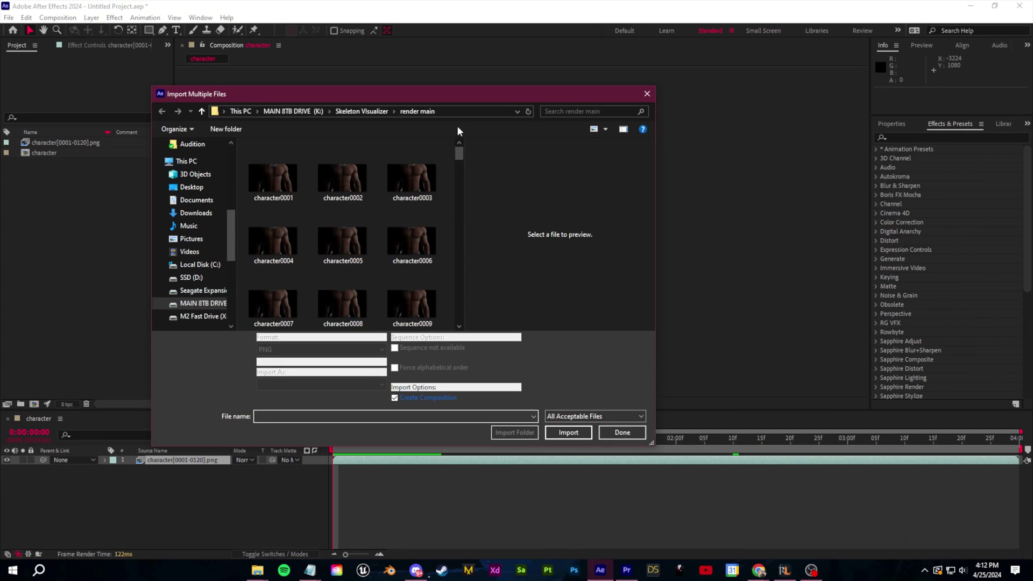
left_click(570, 425)
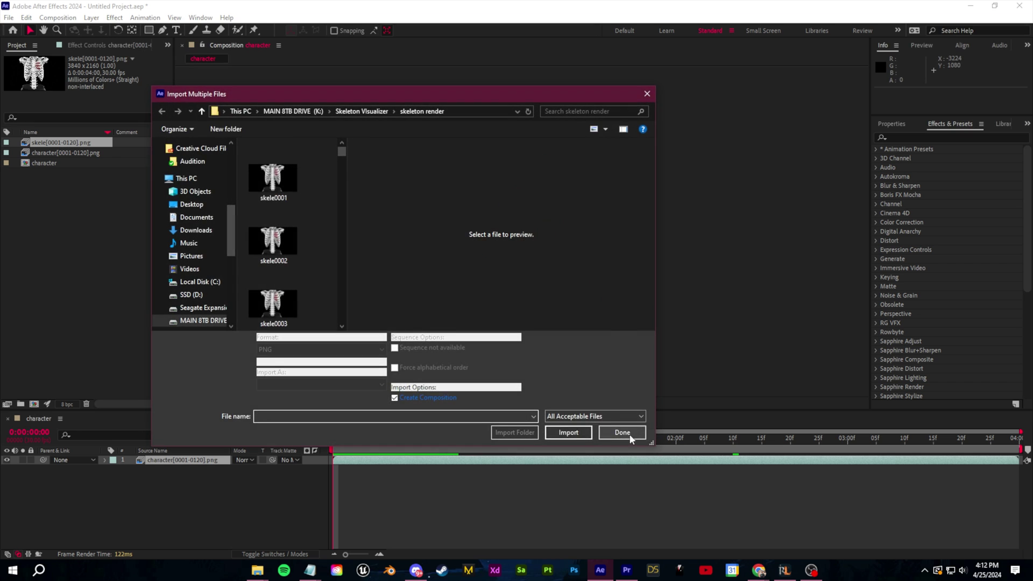
left_click(622, 433)
Add the skeleton footage to the character comp and rename the comp MAIN
left_click_drag(51, 146, 56, 136)
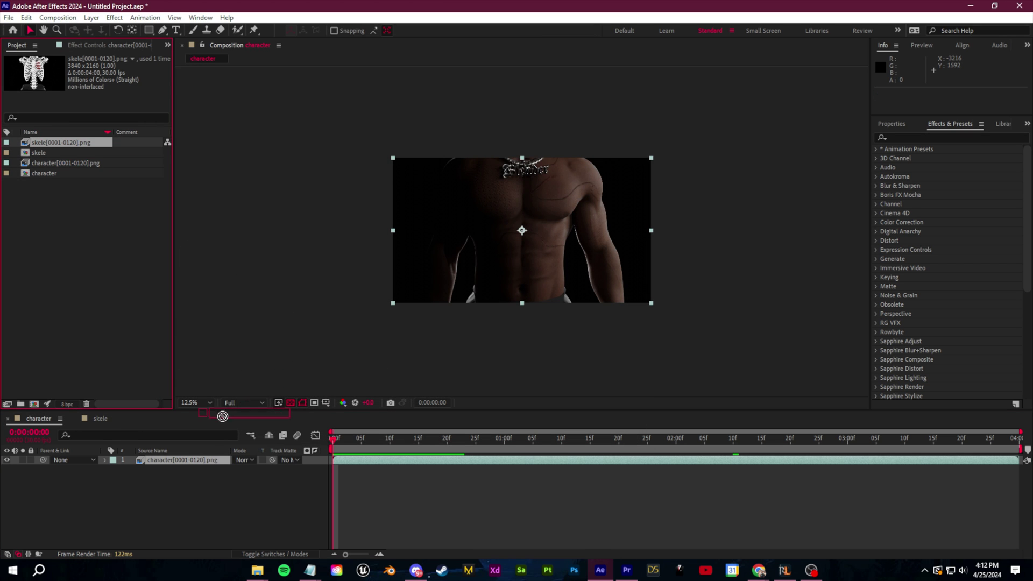
left_click_drag(182, 456, 184, 460)
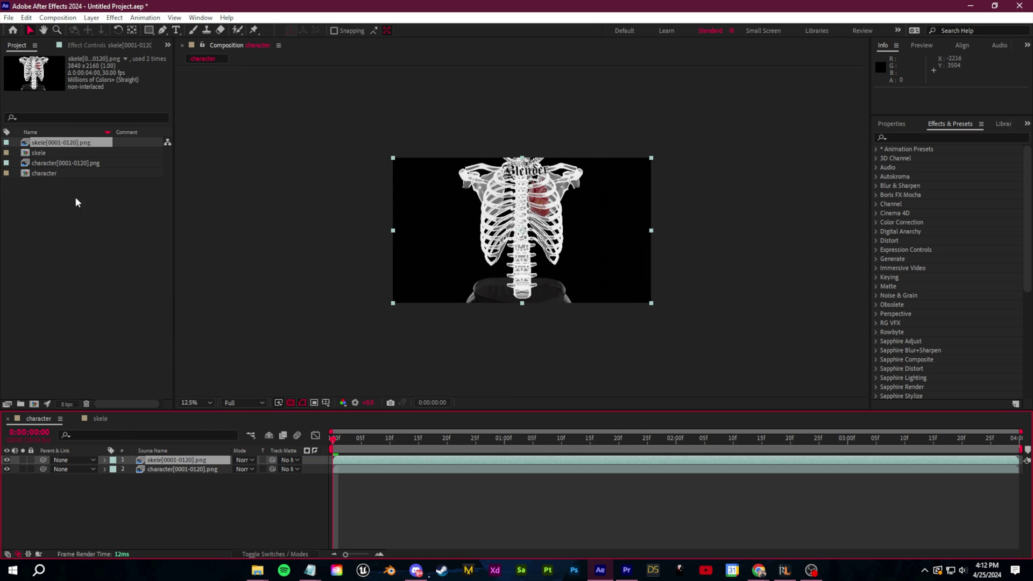
right_click(51, 173)
left_click(102, 348)
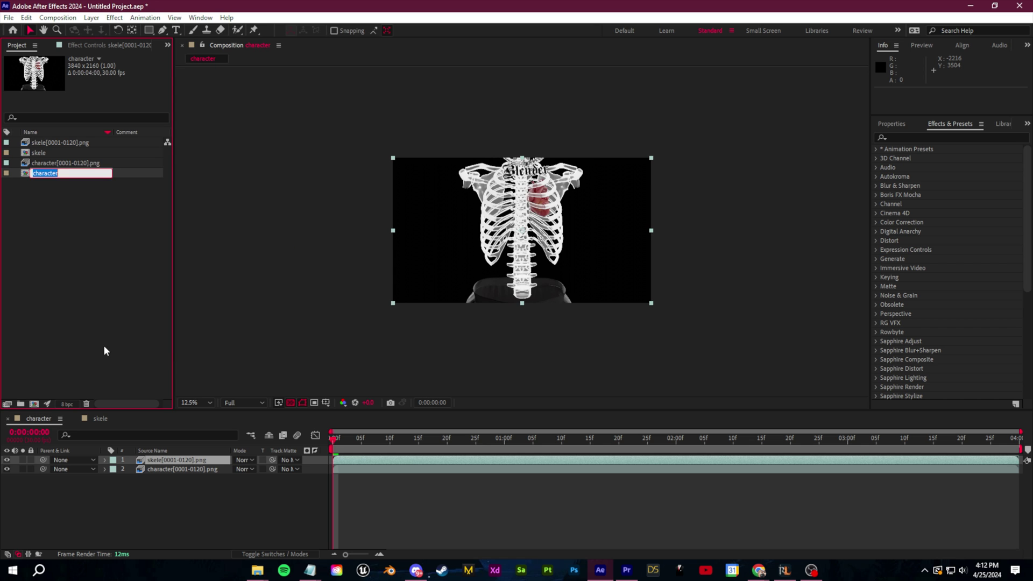
type("MAIN")
key("Return")
Stack the character layer above the skeleton and toggle it at quarter resolution to check the reveal
left_click_drag(39, 163, 184, 479)
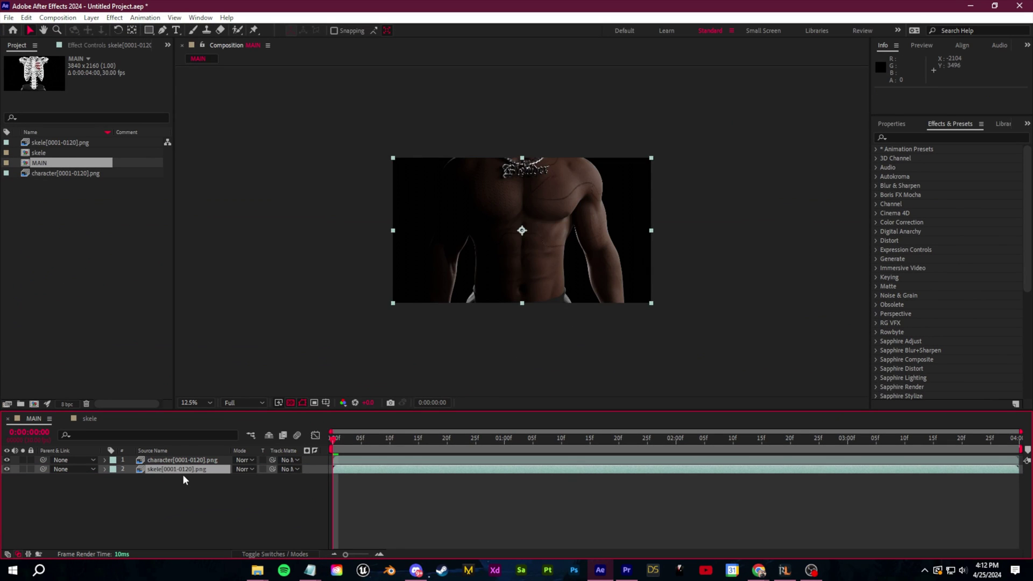
left_click(183, 479)
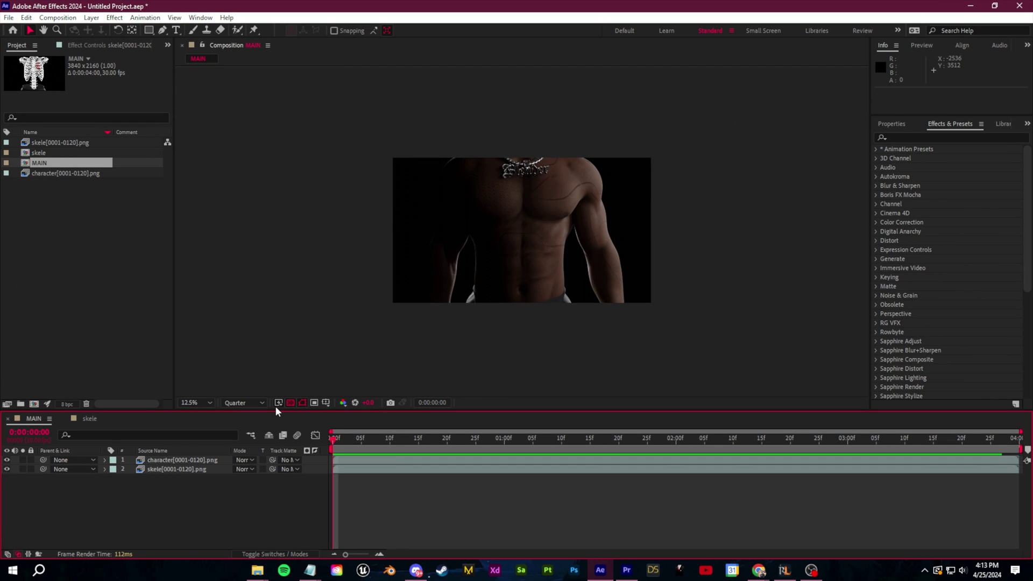
left_click(7, 460)
left_click(6, 460)
left_click(6, 460)
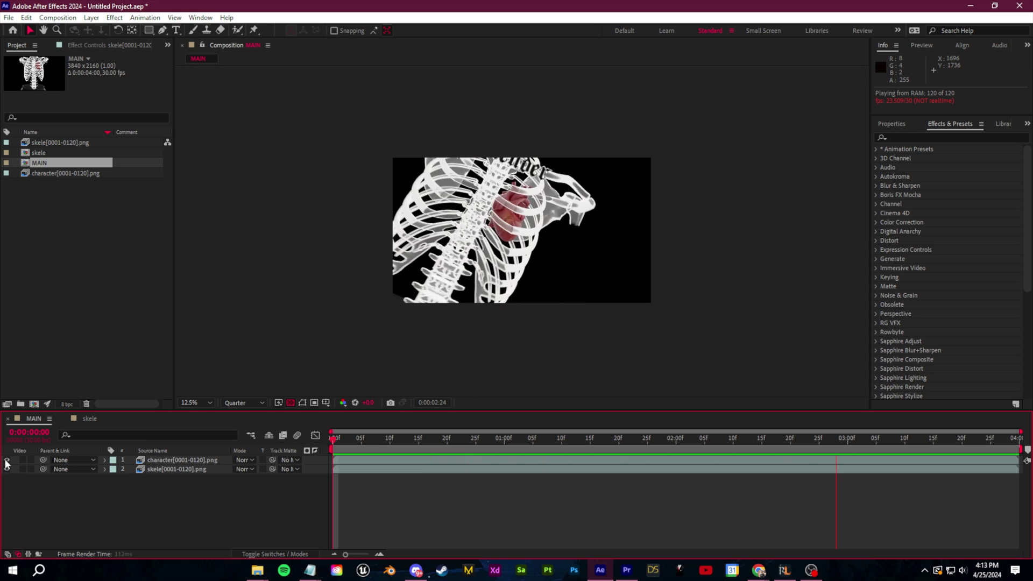
key("space")
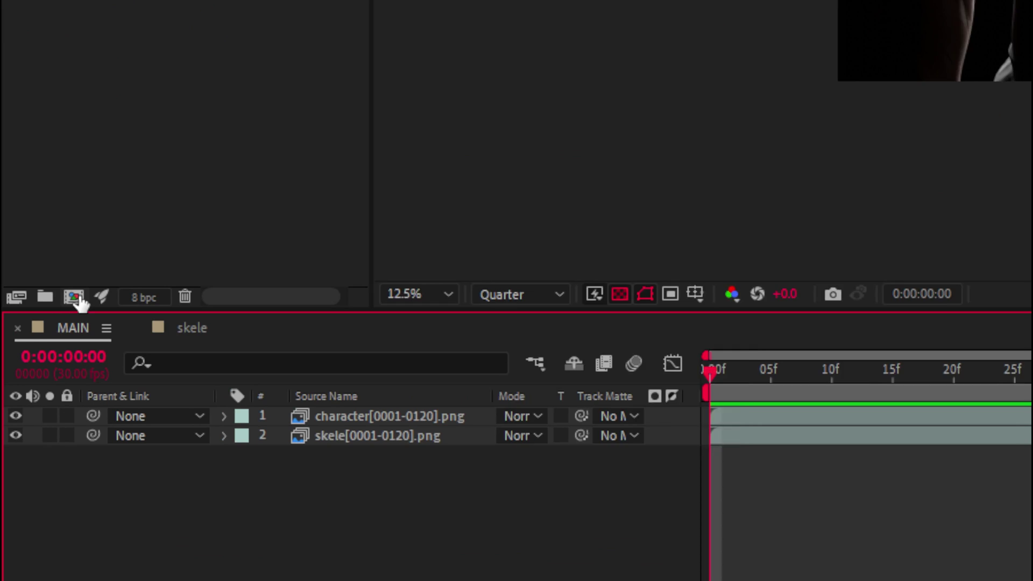
Create a new composition named TRANSITION
left_click(34, 404)
type("TRANSITION")
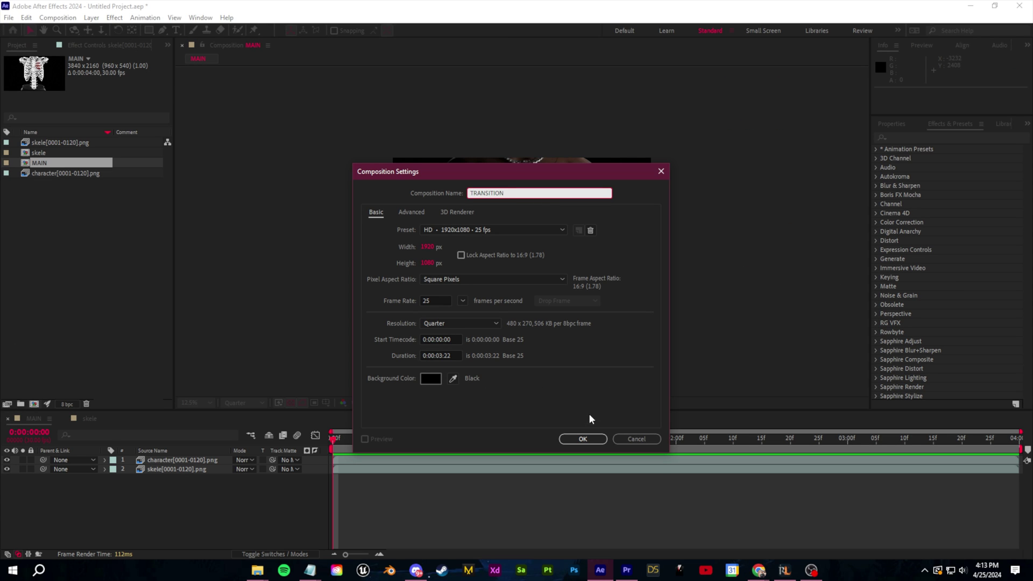
left_click(590, 436)
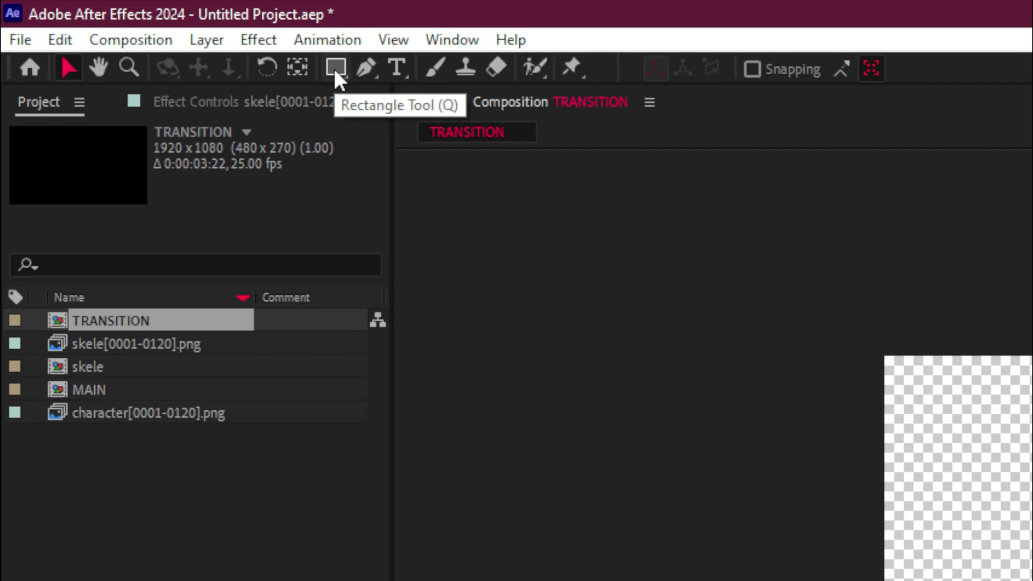
Draw a circle with the Ellipse Tool and centre it in the composition
left_click(334, 69)
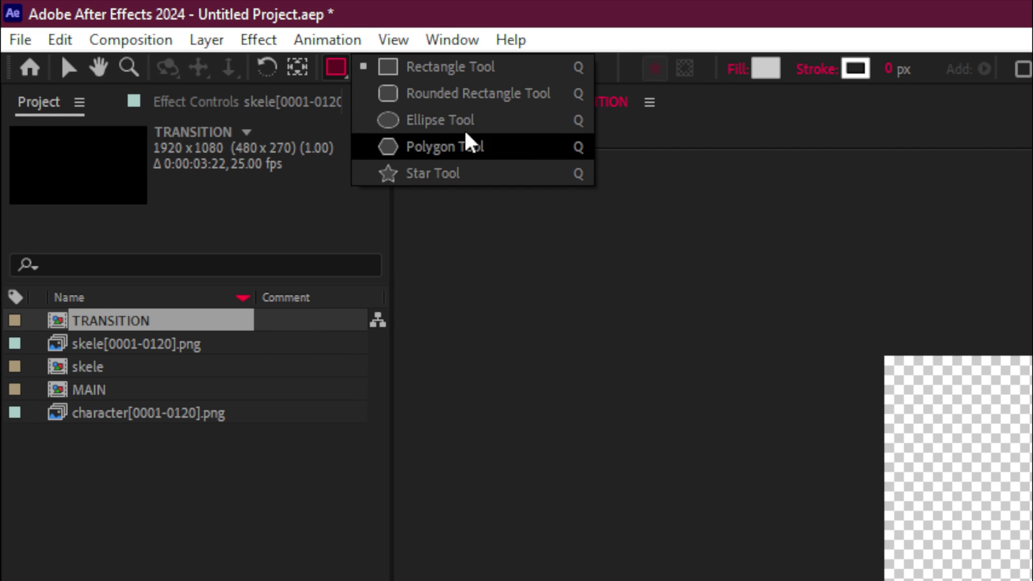
left_click(474, 121)
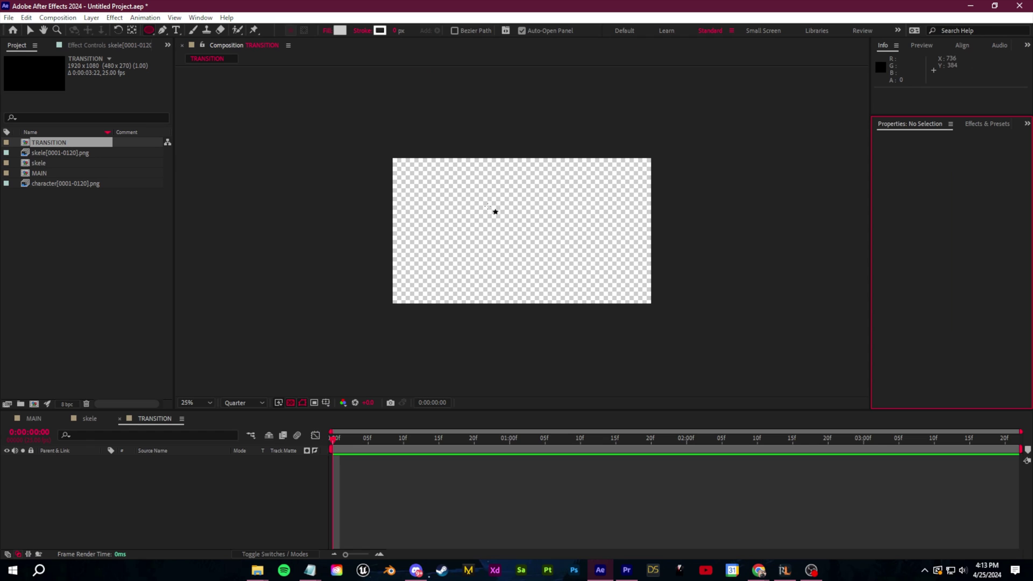
left_click_drag(1023, 411, 1032, 580)
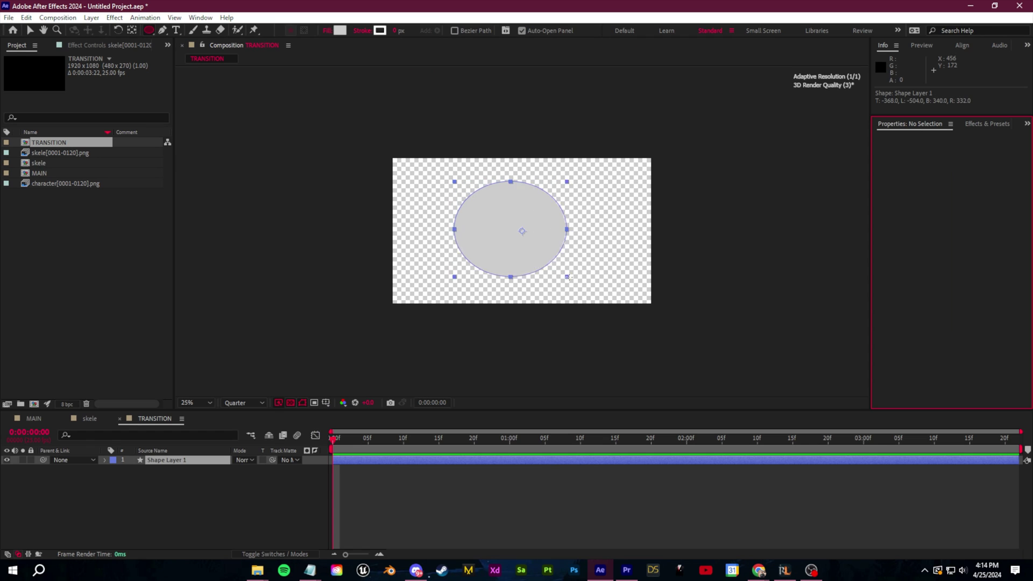
left_click_drag(568, 277, 568, 291)
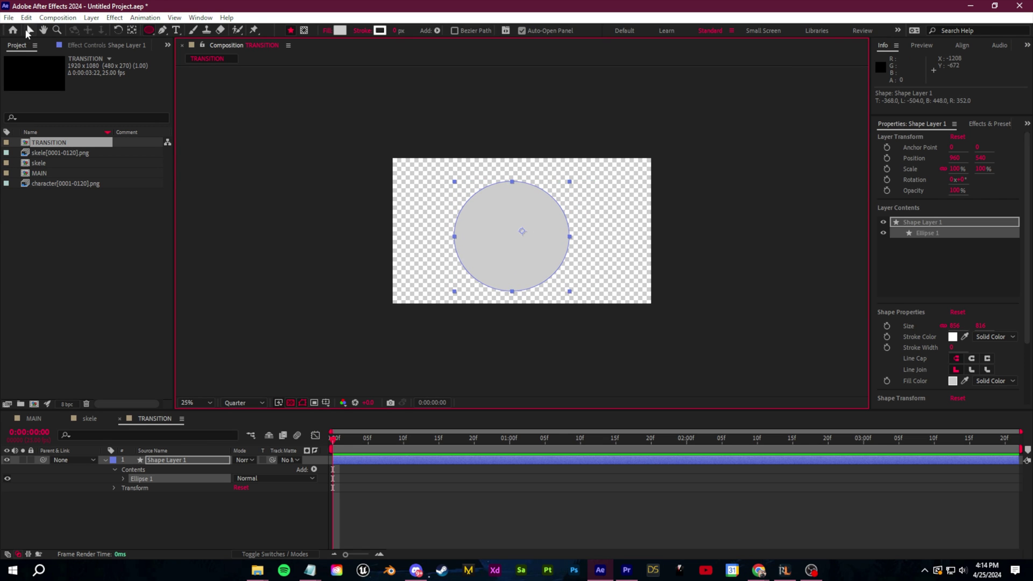
left_click(29, 32)
mouse_move(482, 231)
left_mouse_down()
mouse_move(547, 251)
mouse_move(493, 227)
left_mouse_up()
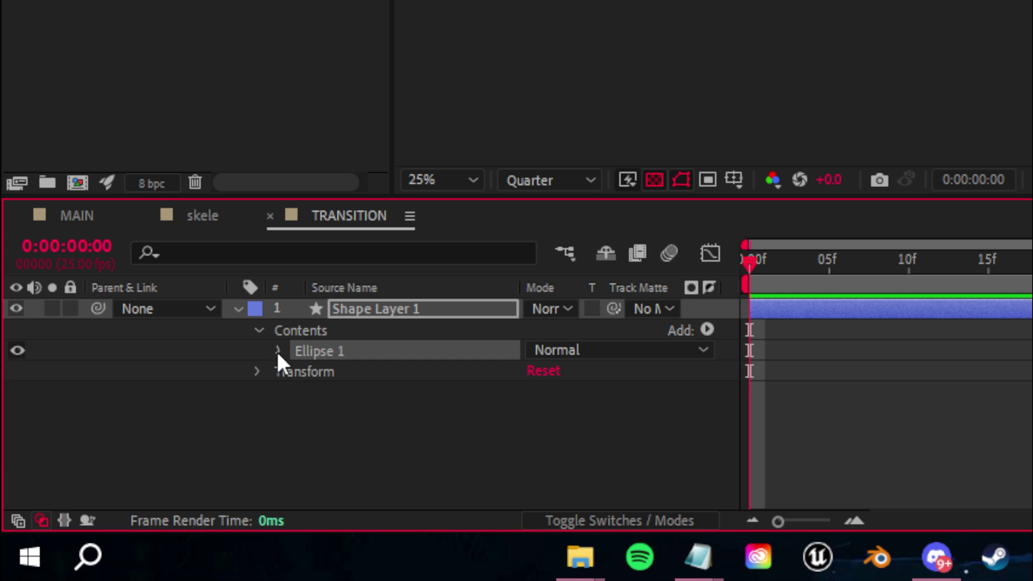
Set the ellipse's Fill 1 colour to black (000000)
left_click(124, 478)
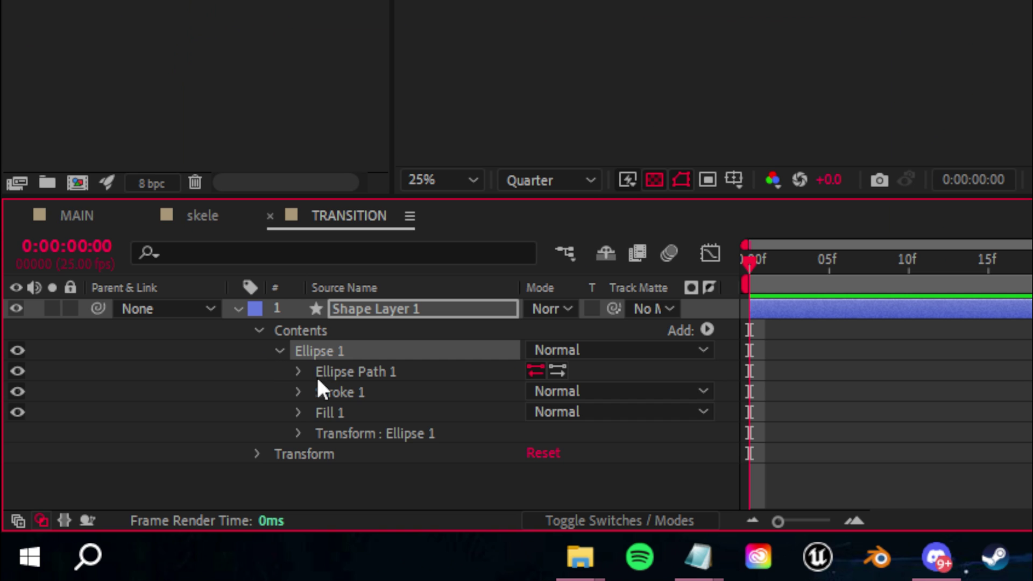
left_click(298, 413)
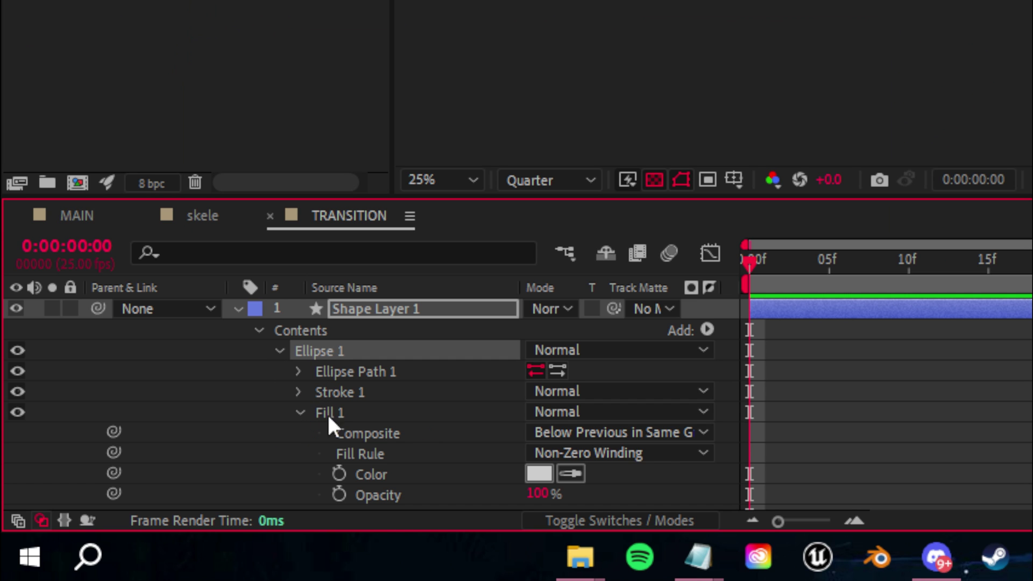
left_click(538, 473)
type("000000")
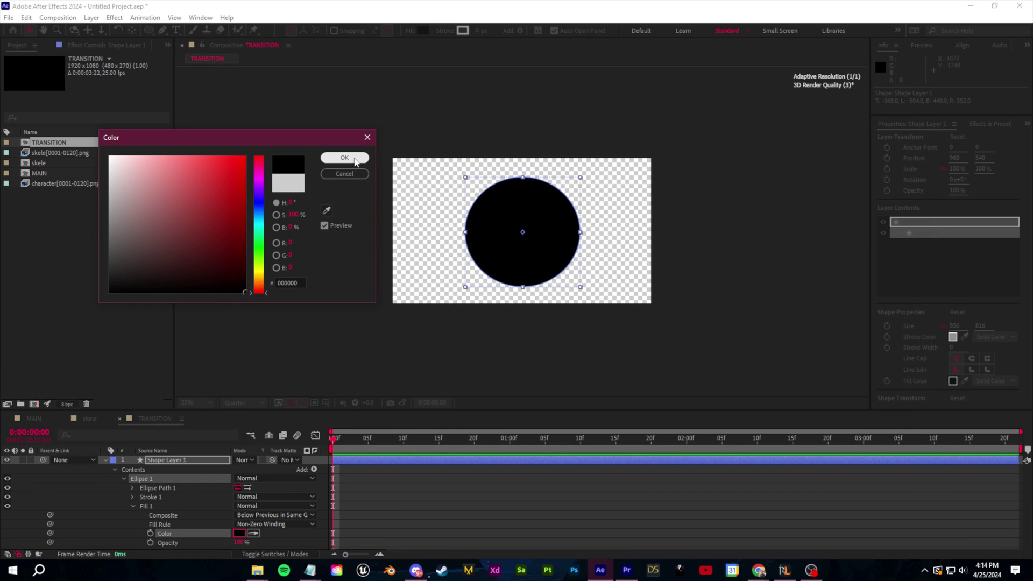
left_click(344, 157)
left_click(133, 506)
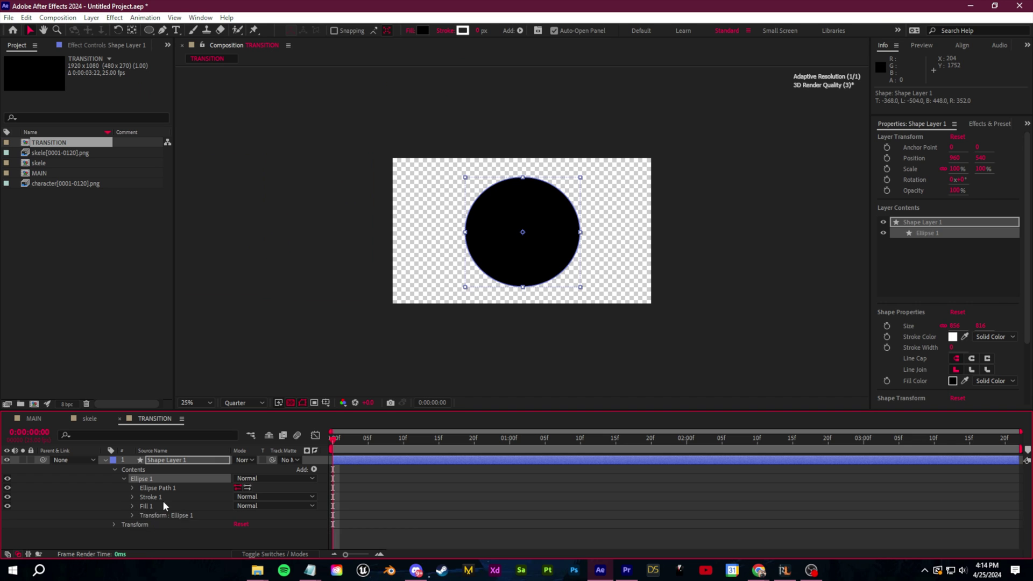
Keyframe the circle's Scale from 0% at the start to 142% at 0:00:02:06
left_click(134, 514)
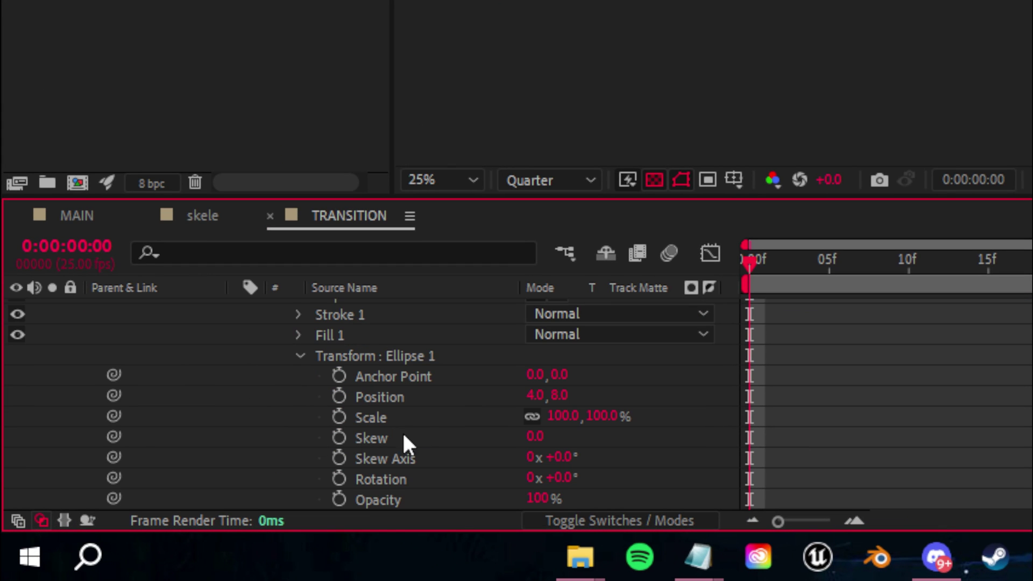
scroll(405, 445, "down", 1)
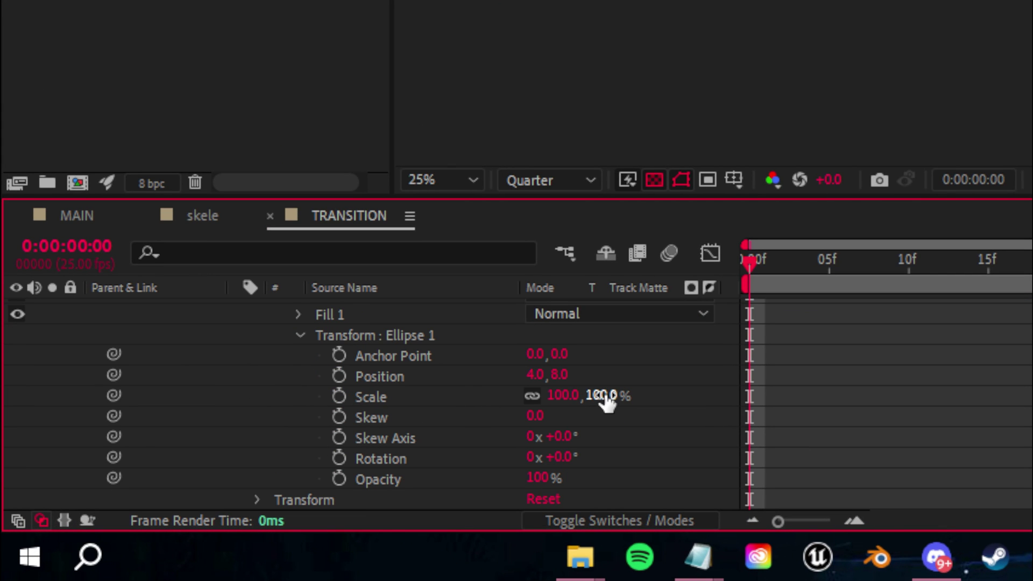
key("Return")
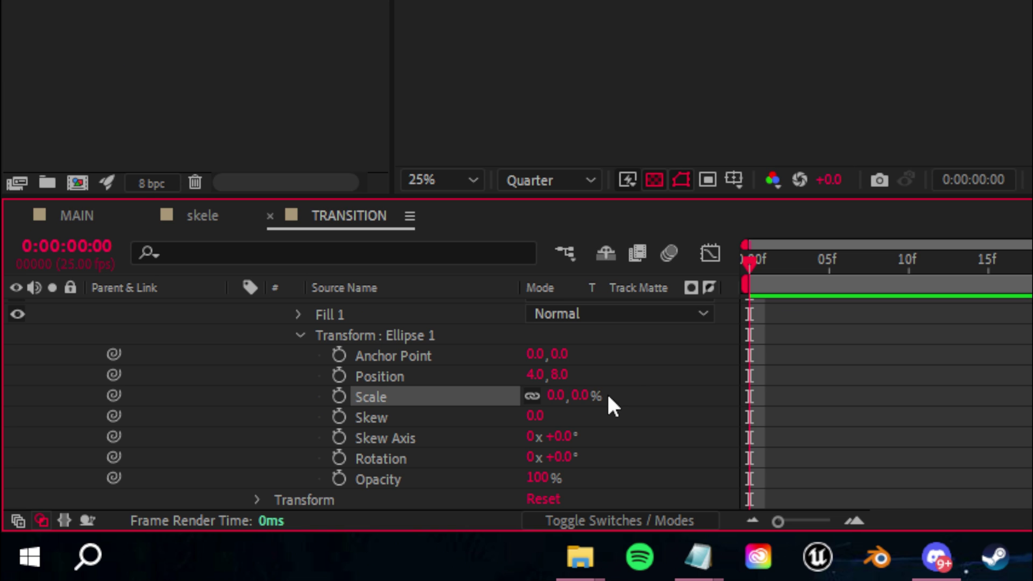
left_click(339, 396)
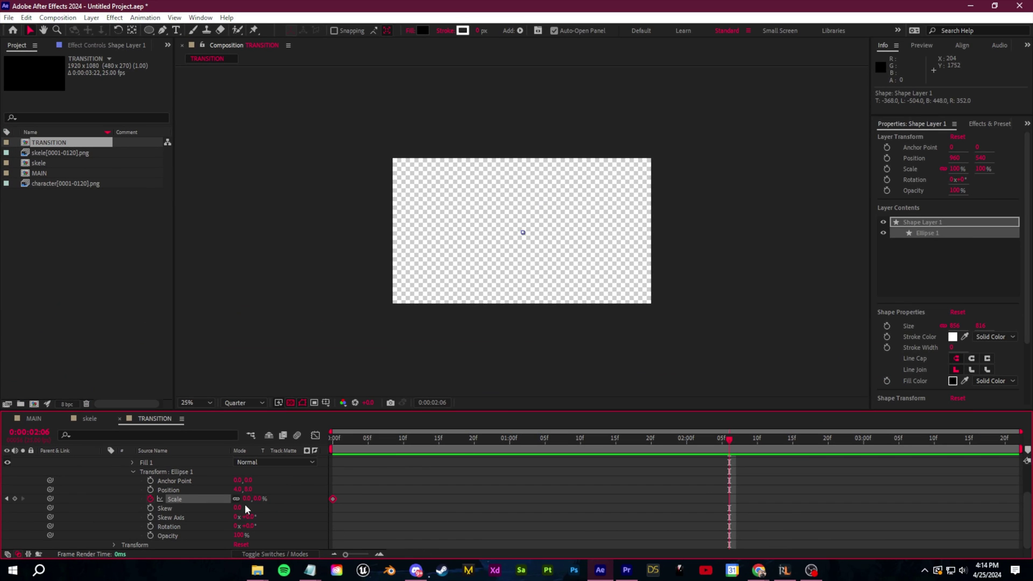
mouse_move(277, 495)
left_mouse_down()
mouse_move(326, 488)
mouse_move(263, 494)
left_mouse_up()
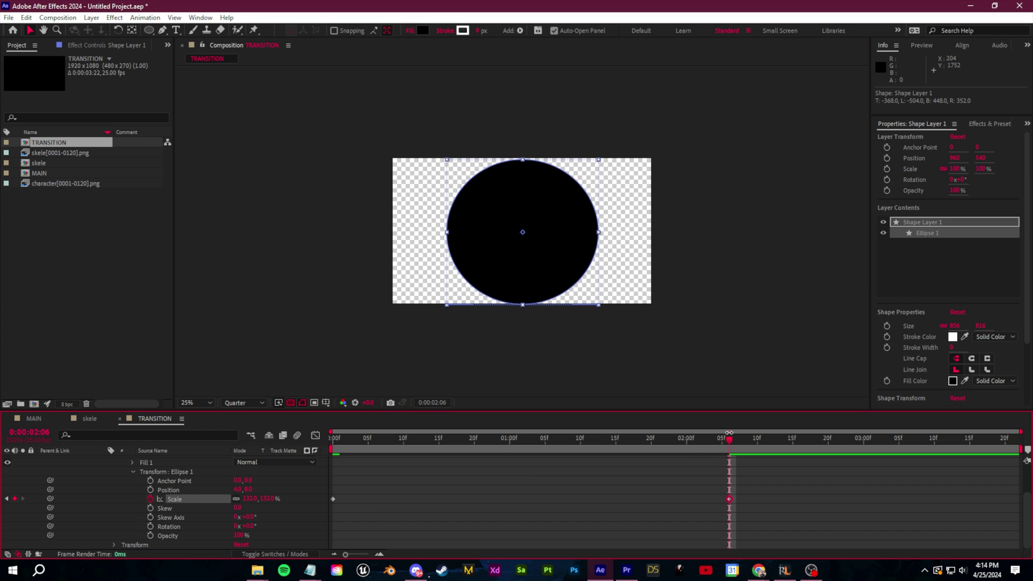
key("Home")
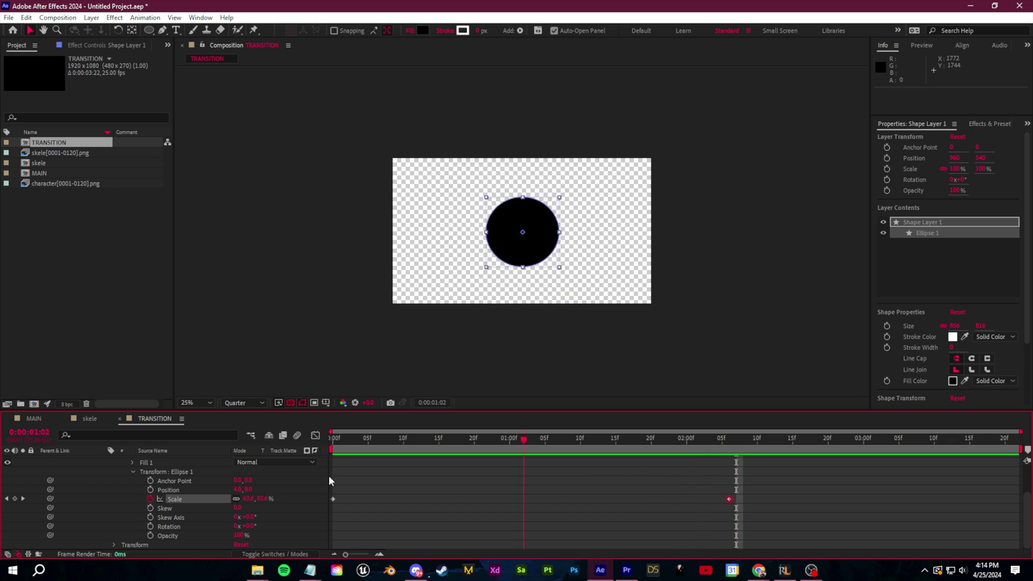
Apply Turbulent Displace to the circle and set its size to 55
key("space")
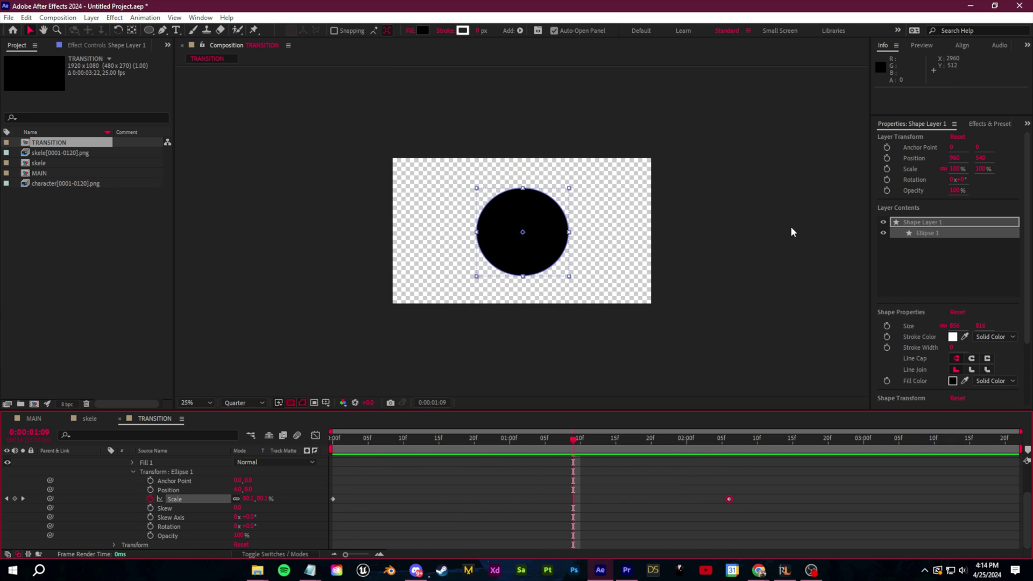
left_click(999, 124)
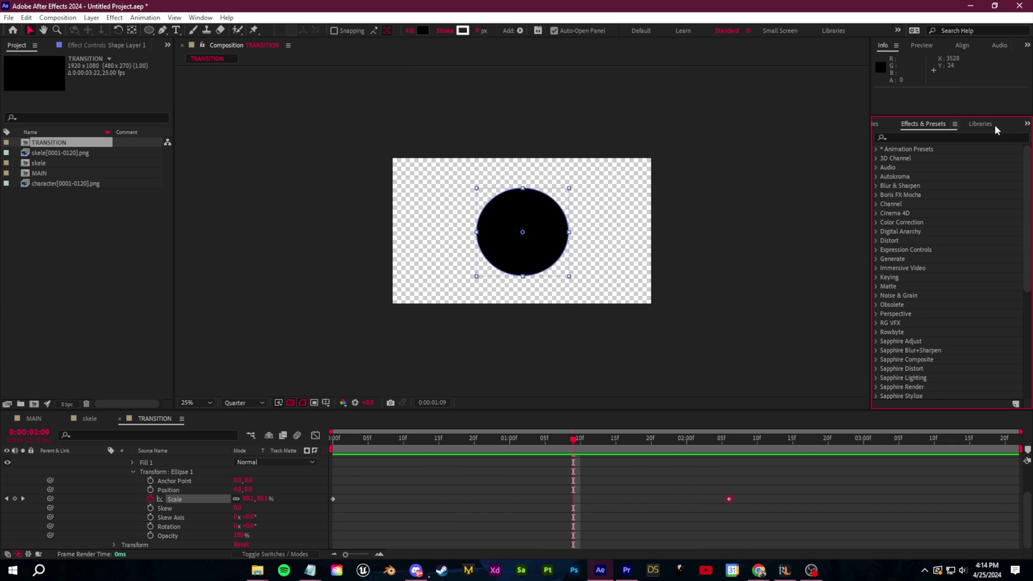
left_click(928, 138)
type("turu")
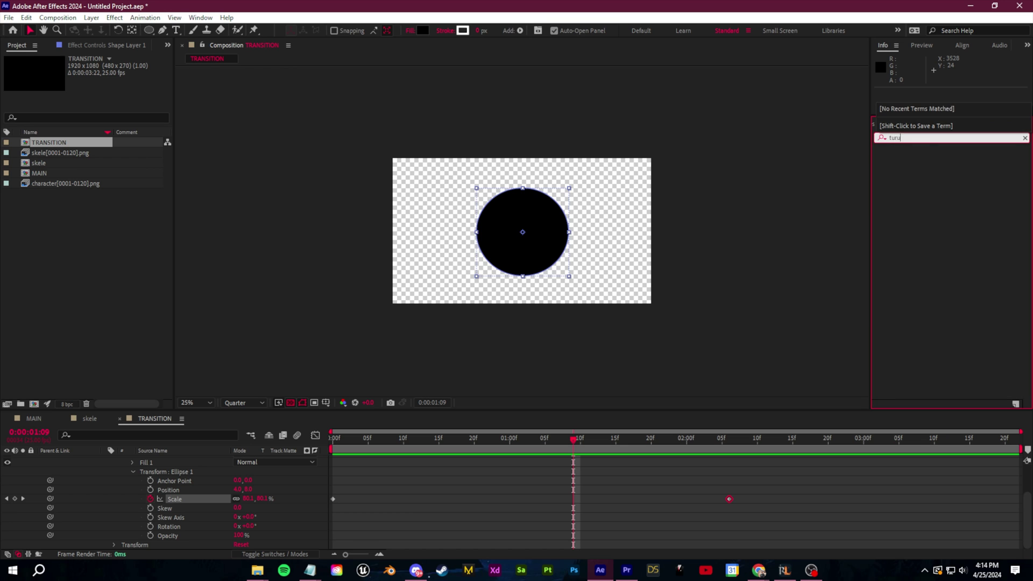
type("b")
key("BackSpace")
key("BackSpace")
type("bulent")
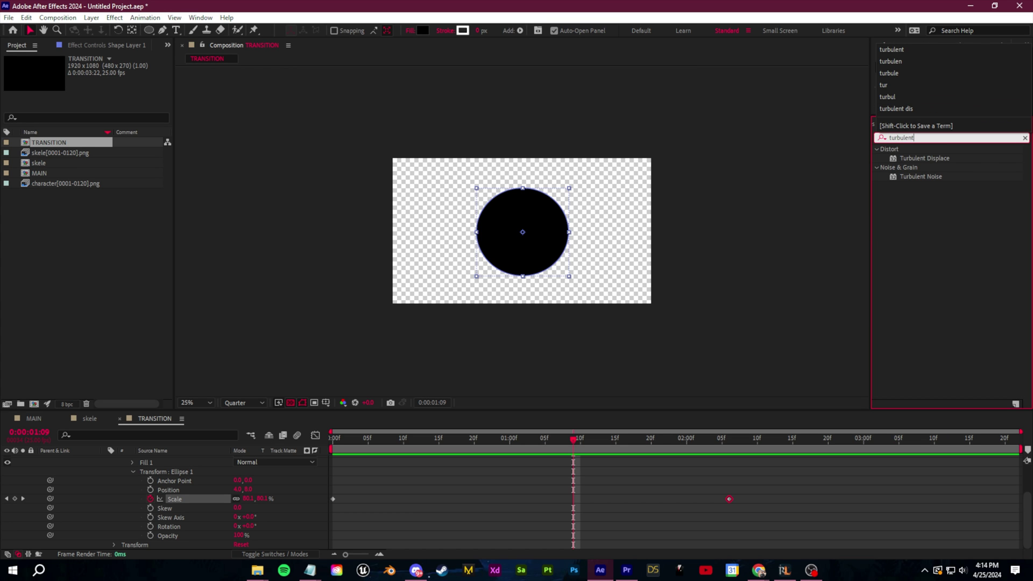
left_click_drag(918, 159, 182, 461)
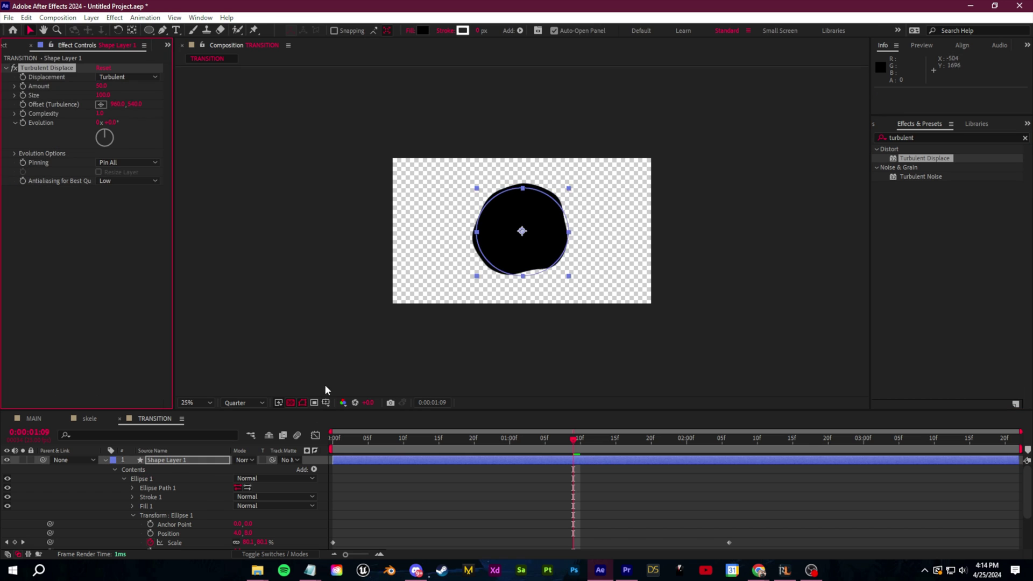
key("period")
left_click_drag(78, 97, 80, 97)
left_click(538, 218)
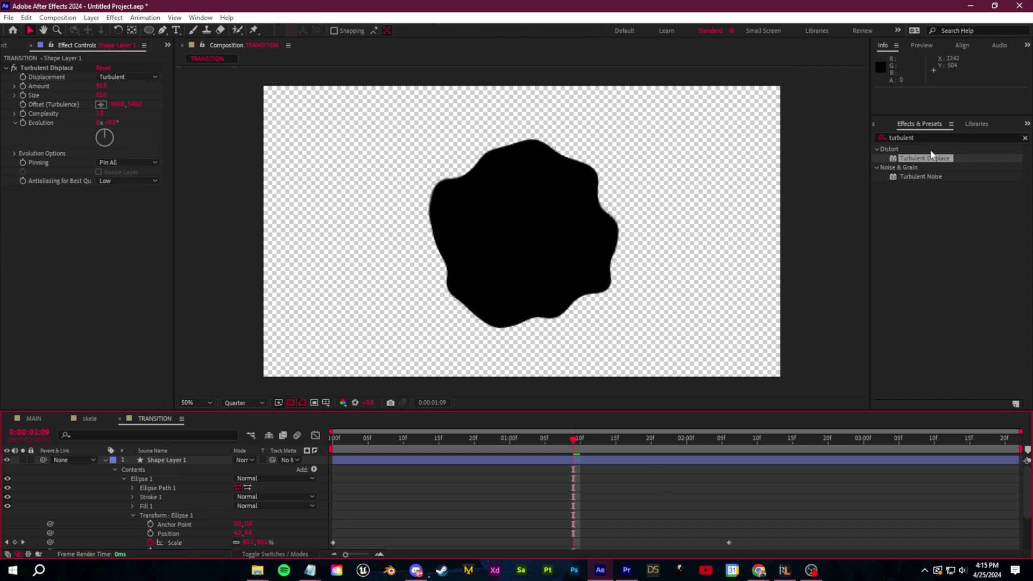
Add Gaussian Blur with Blurriness about 52.3 and preview the blob from the start
double_click(915, 137)
type("gaussian")
left_click_drag(925, 158, 166, 461)
left_click_drag(160, 198, 369, 222)
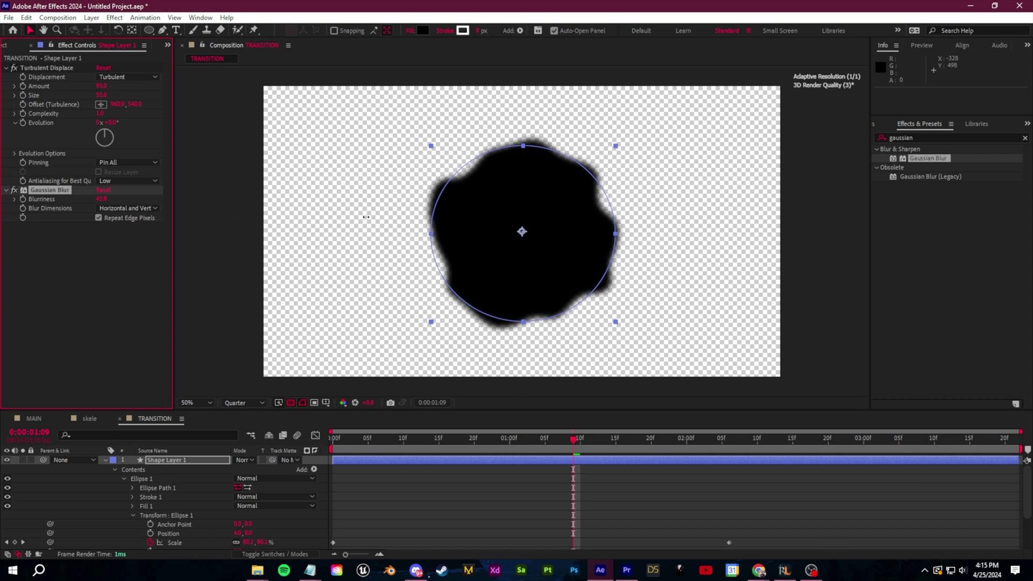
scroll(496, 237, "up", 4)
scroll(709, 144, "down", 2)
scroll(698, 251, "down", 4)
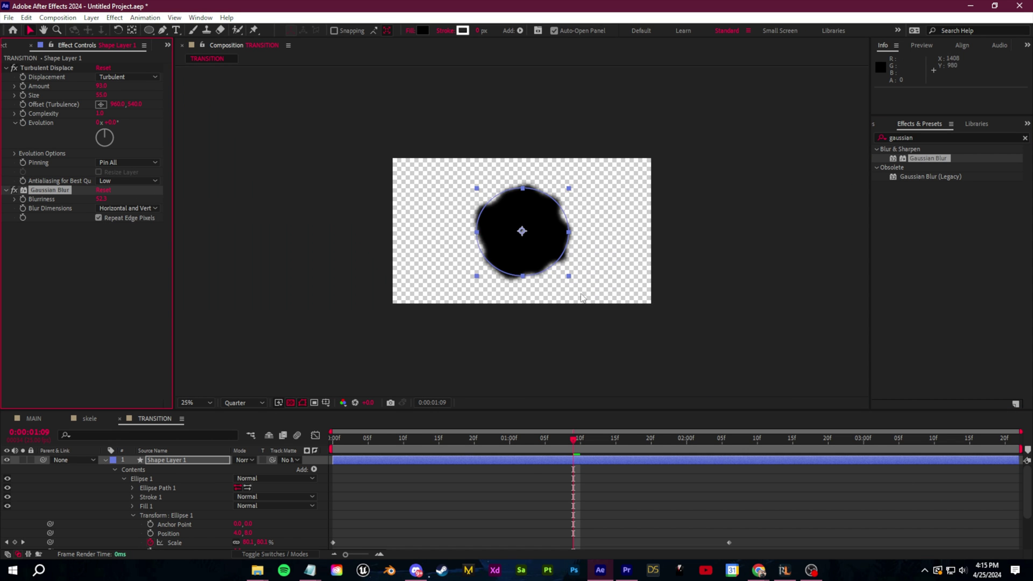
key("Home")
key("space")
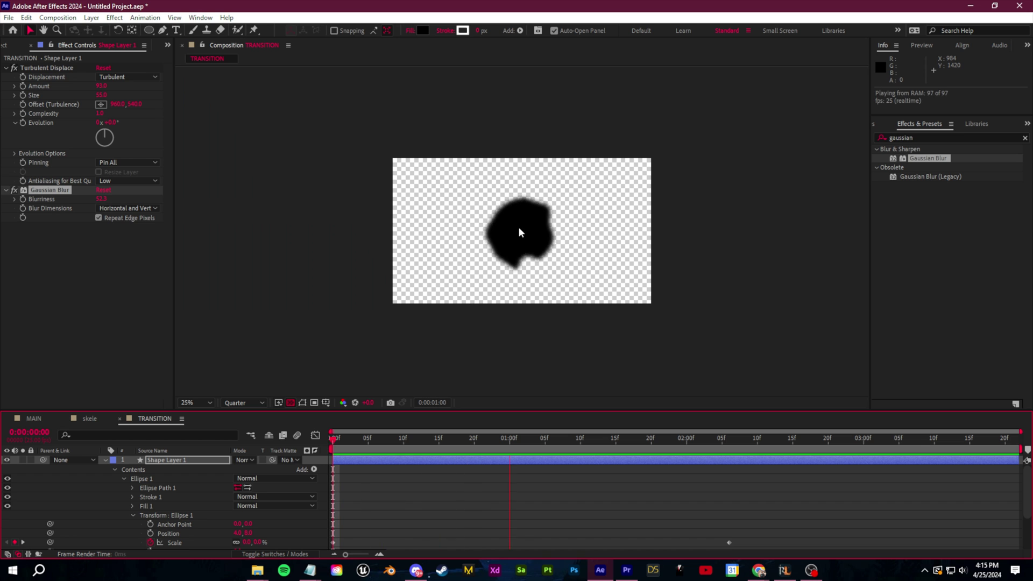
Place the TRANSITION comp as a layer in MAIN and fit it to the comp
key("space")
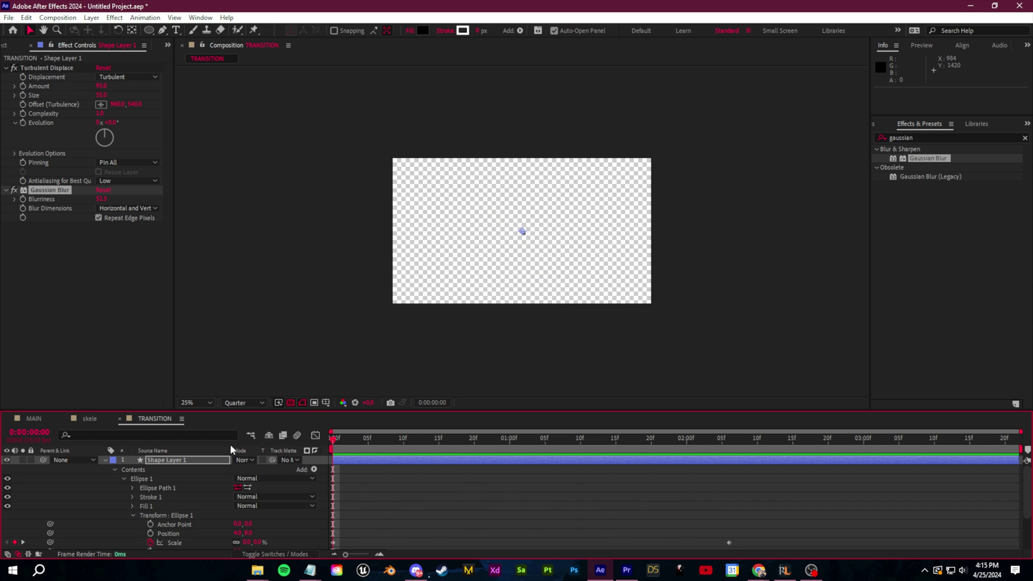
left_click(34, 418)
key("ctrl+0")
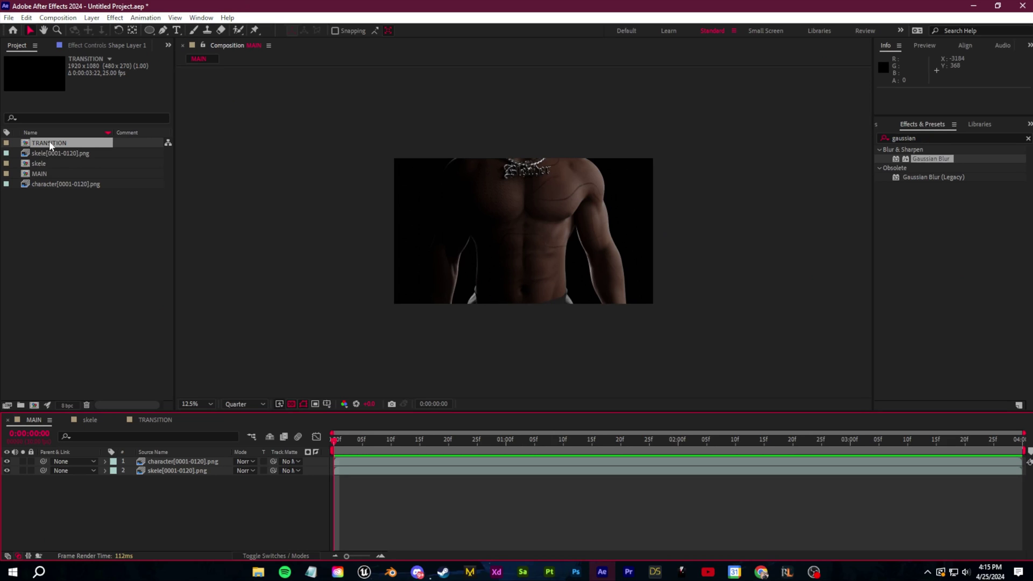
left_click_drag(49, 143, 195, 342)
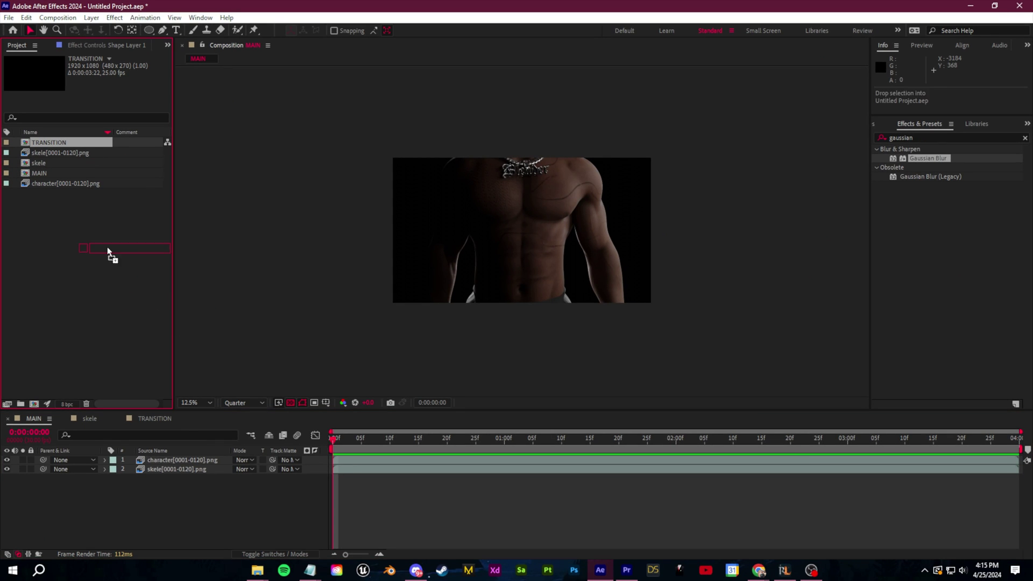
left_click_drag(171, 469, 173, 460)
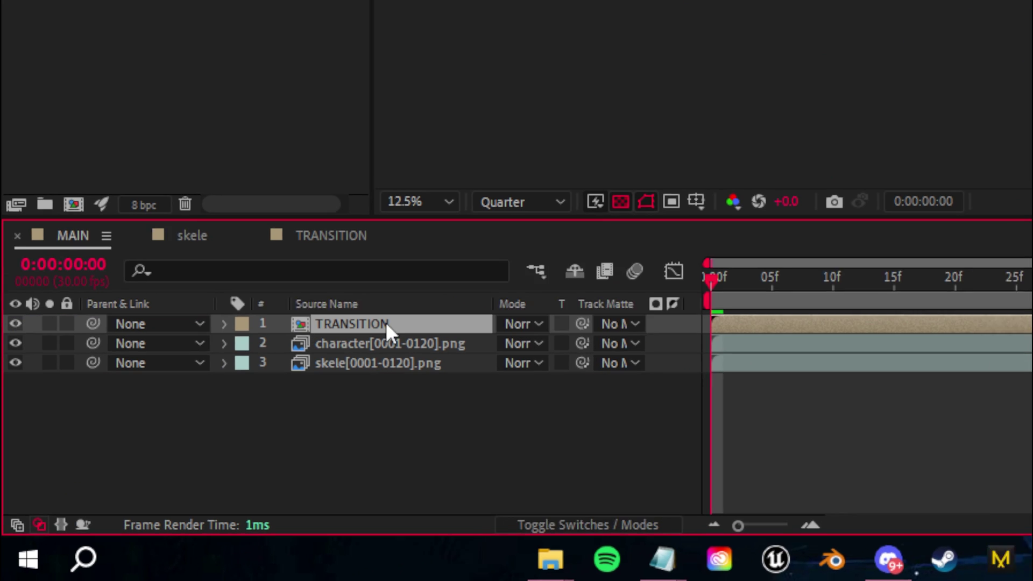
left_click_drag(385, 322, 385, 322)
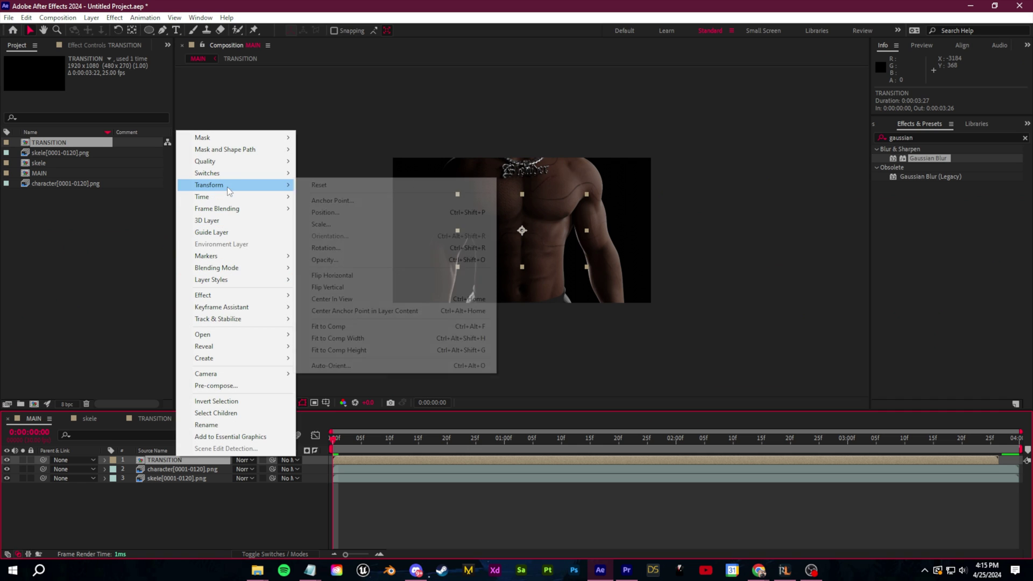
left_click(378, 326)
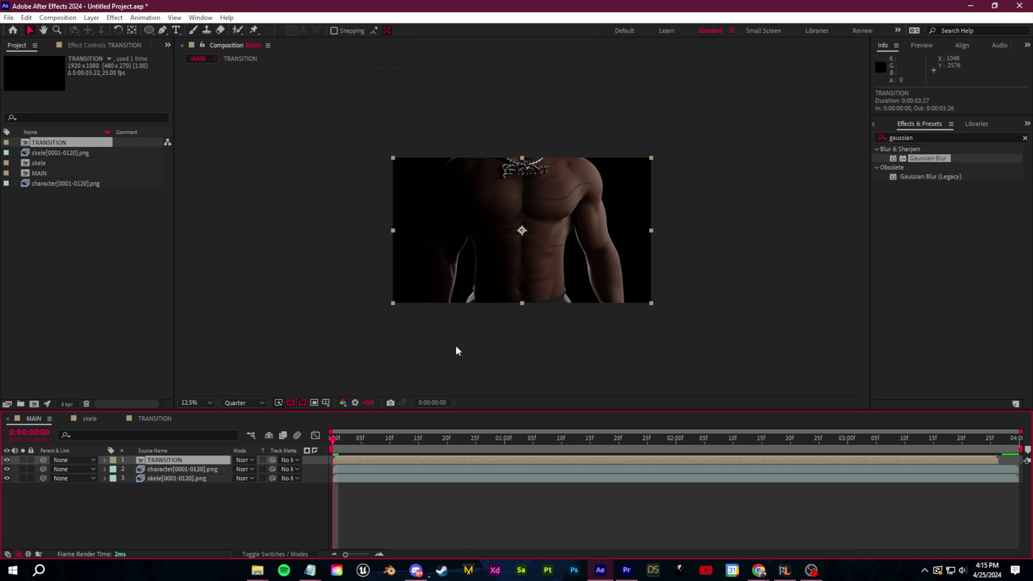
left_click_drag(457, 437, 482, 438)
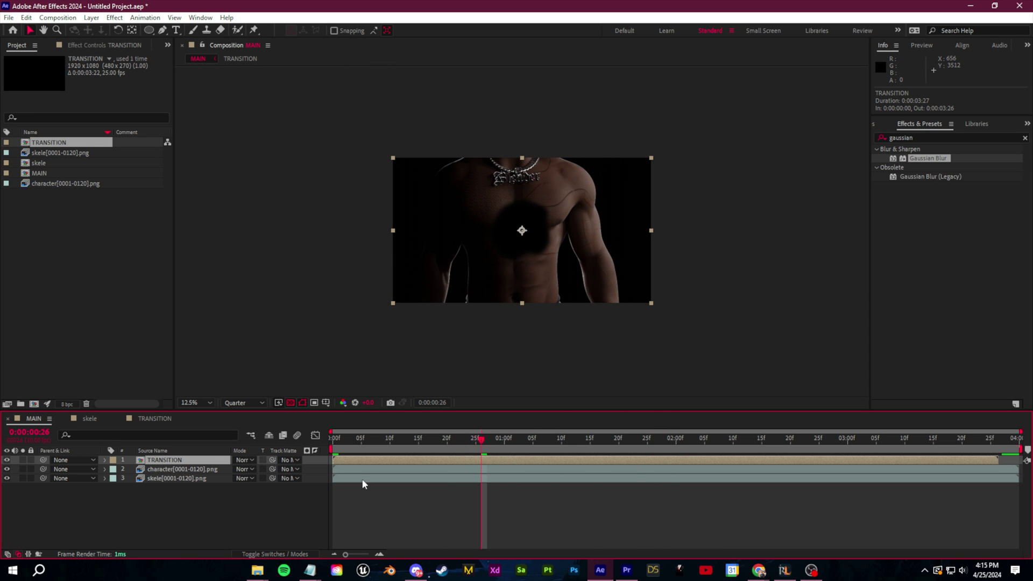
Set the character layer's Track Matte to TRANSITION, inverted
left_click(168, 470)
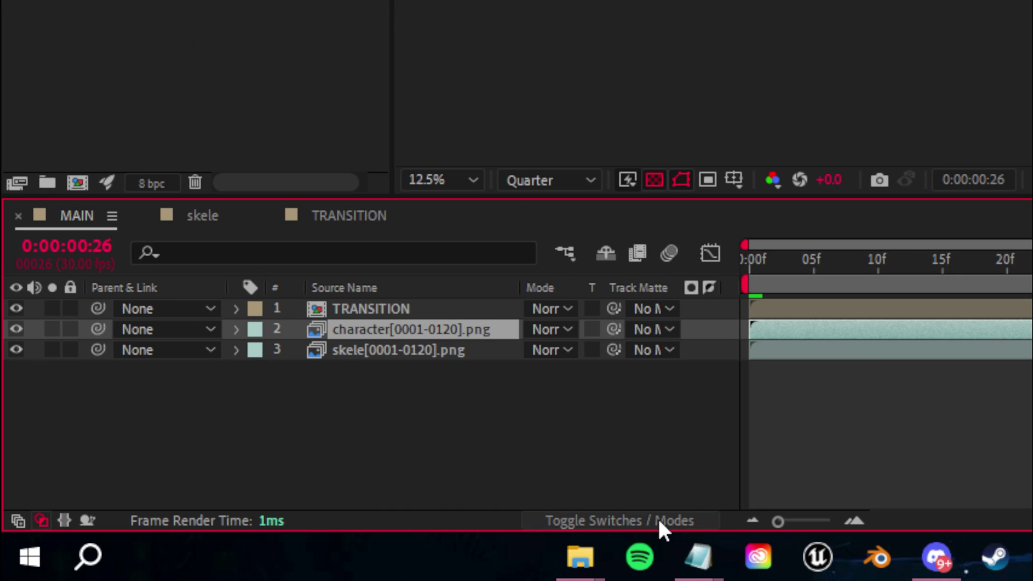
left_click(656, 519)
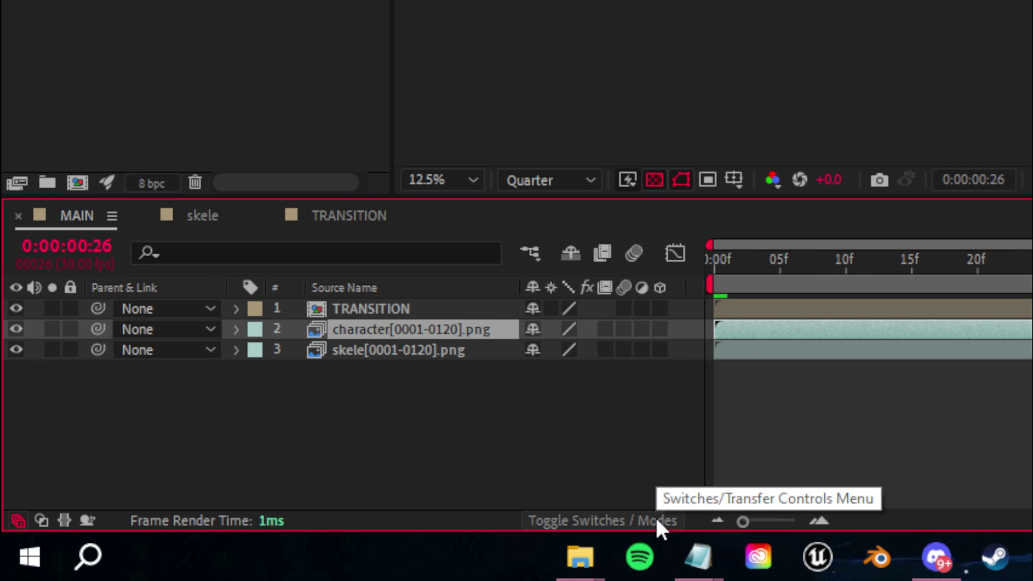
left_click(656, 518)
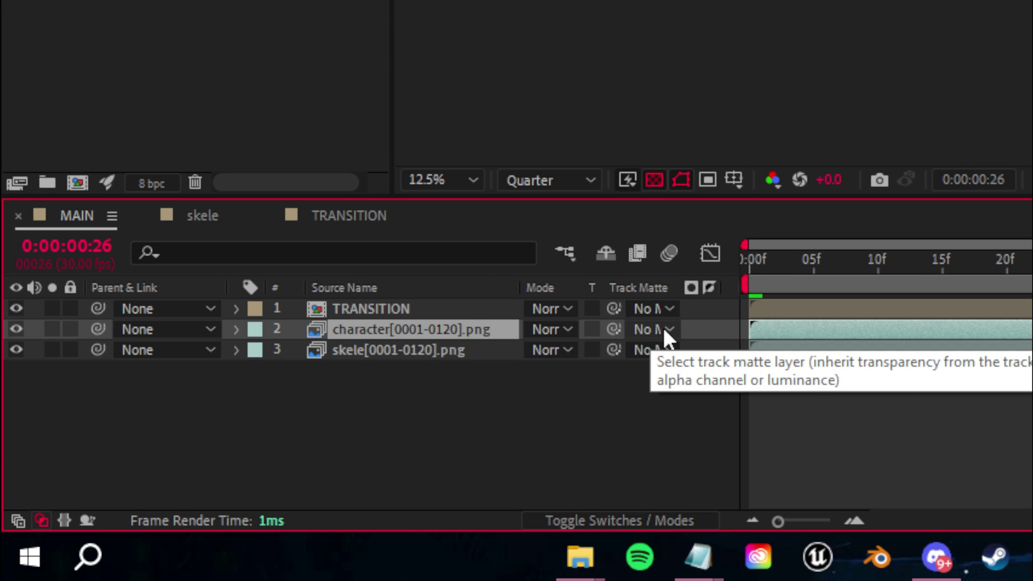
left_click(667, 329)
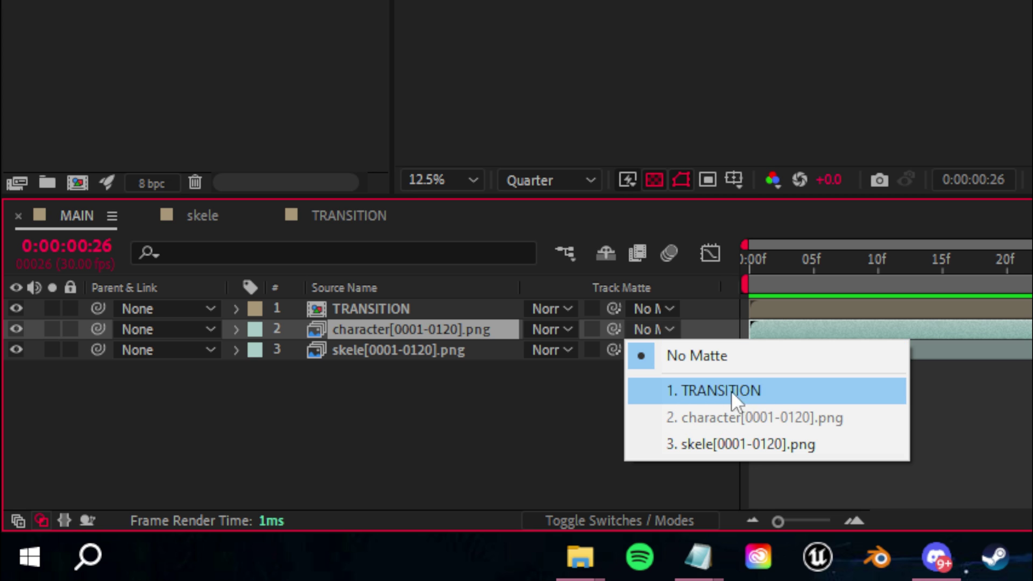
left_click(755, 392)
scroll(949, 38, "up", 1)
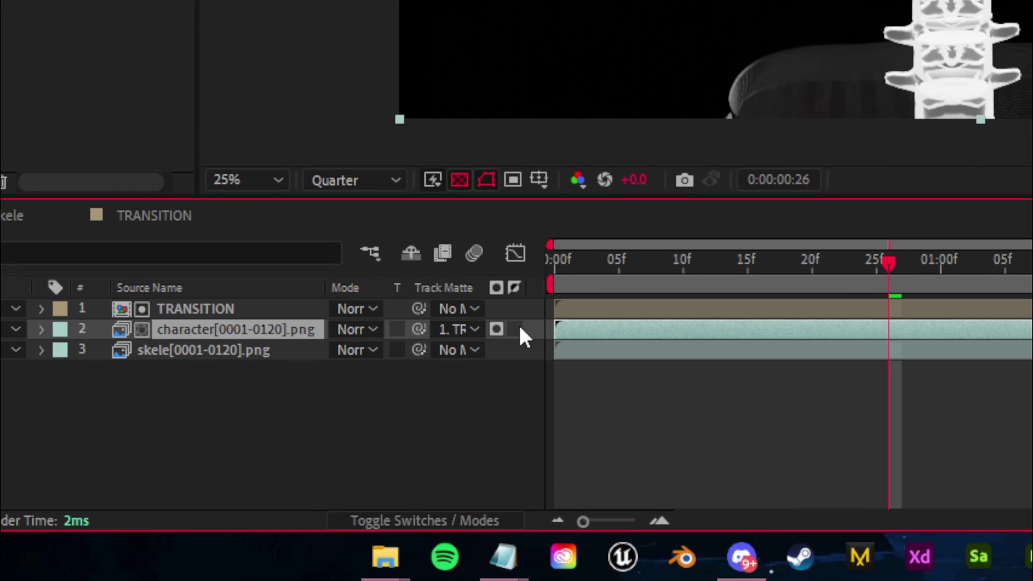
left_click(520, 329)
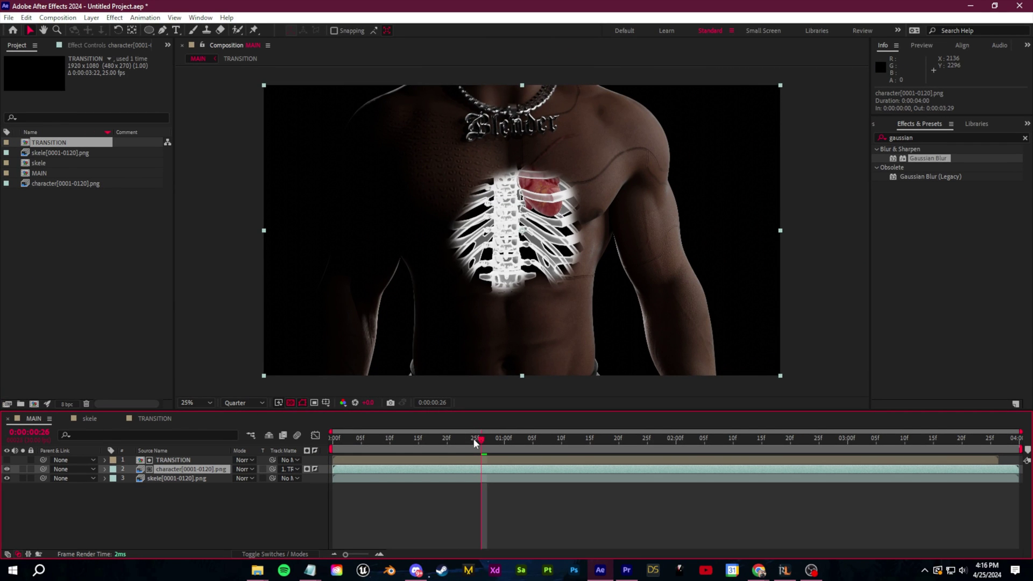
Preview the skeleton reveal, stopping at 0:00:01:10
key("space")
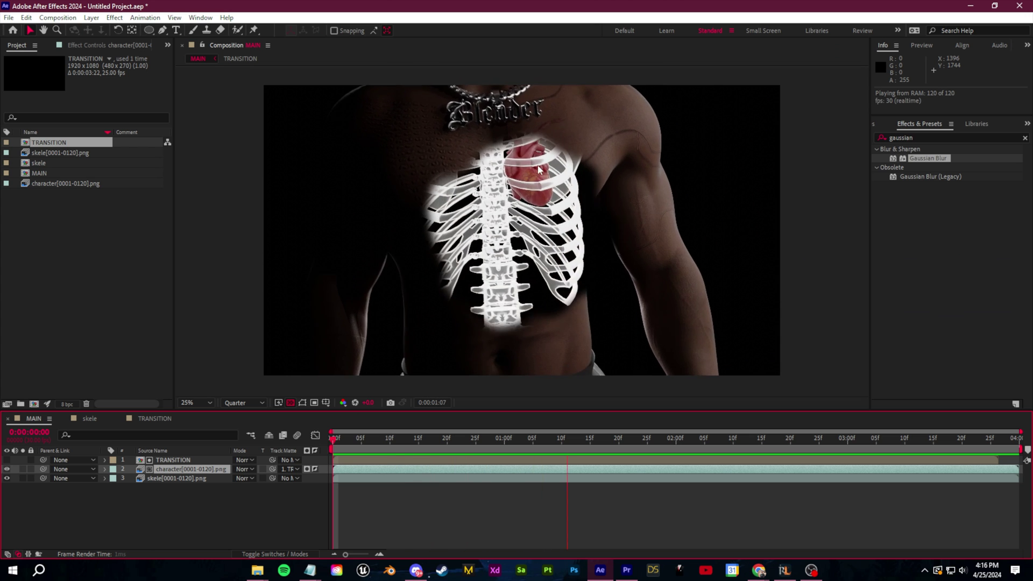
key("space")
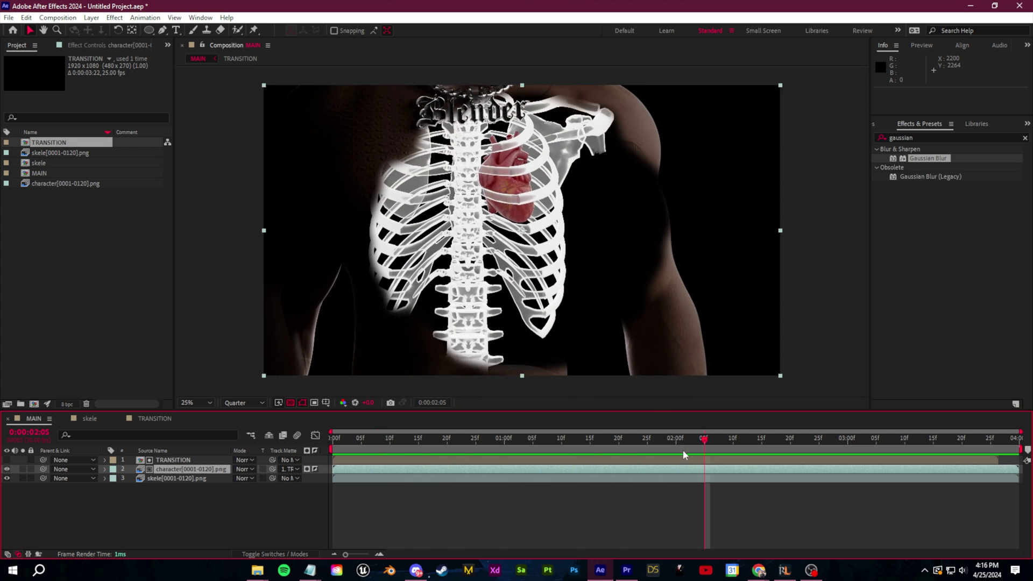
key("space")
scroll(561, 232, "down", 1)
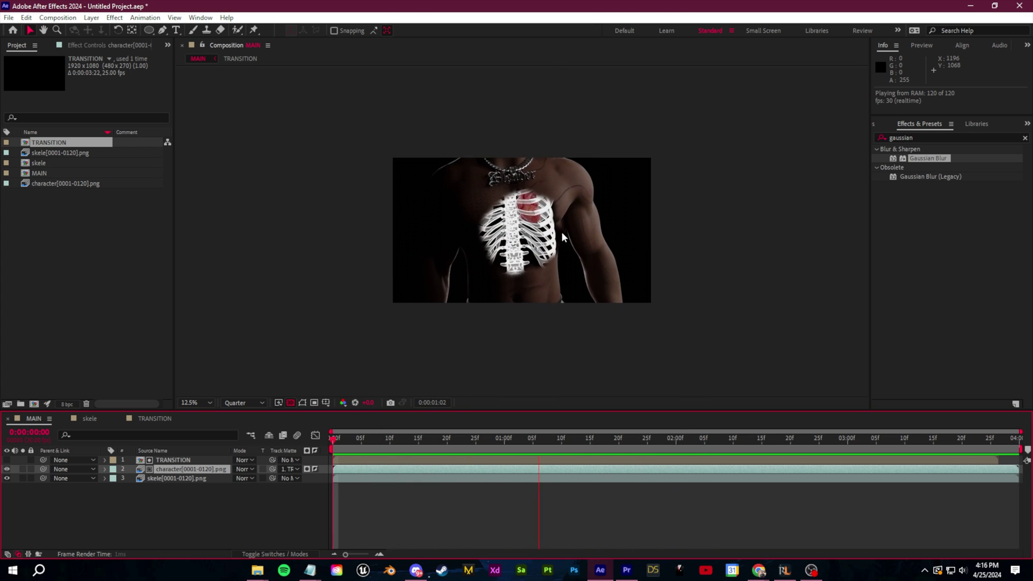
scroll(575, 257, "up", 1)
left_click(563, 447)
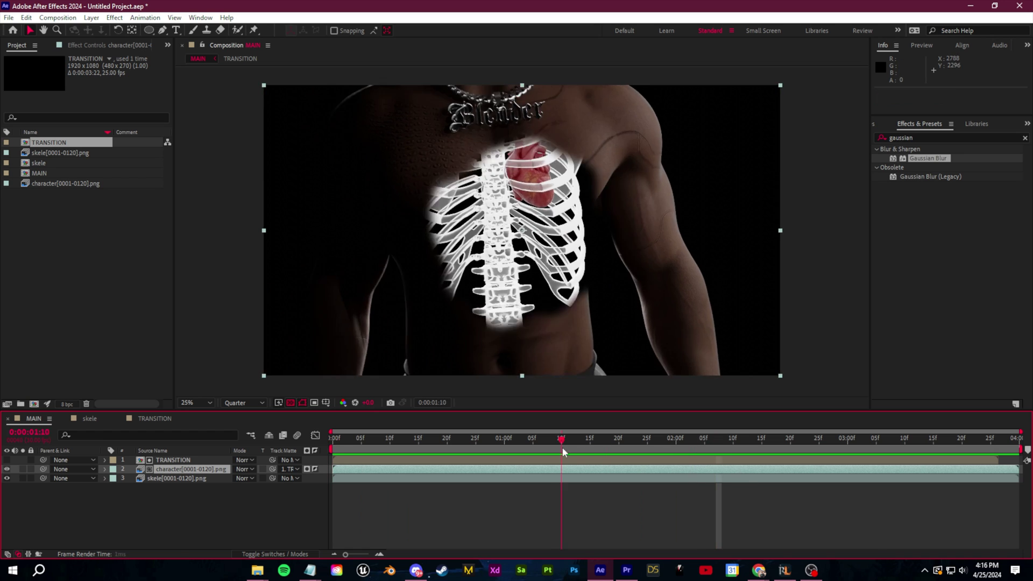
At 0:00:01:26, draw a Pen mask around the torso on the TRANSITION layer
key("comma")
left_click_drag(563, 448, 654, 442)
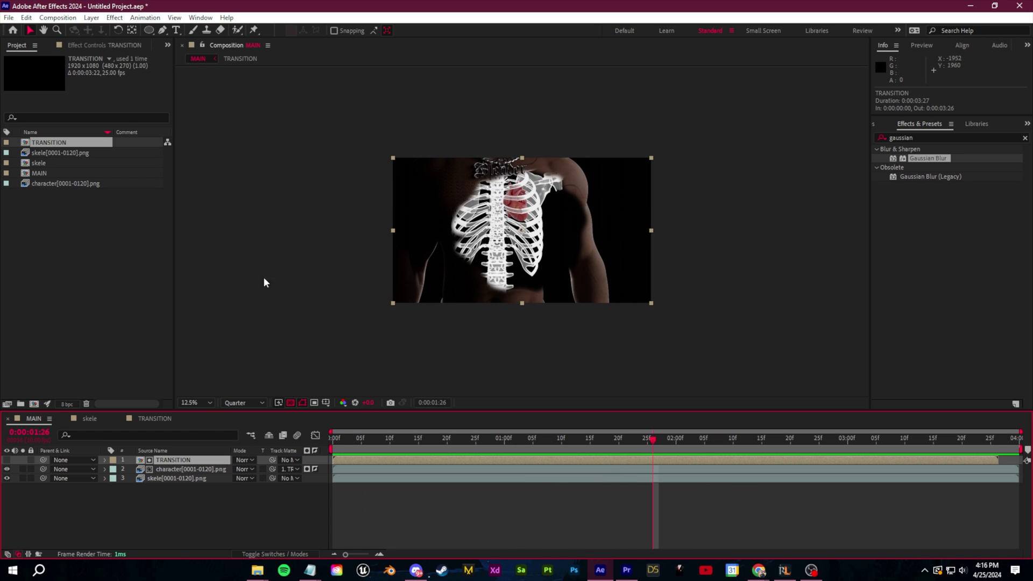
key("g")
left_click(547, 313)
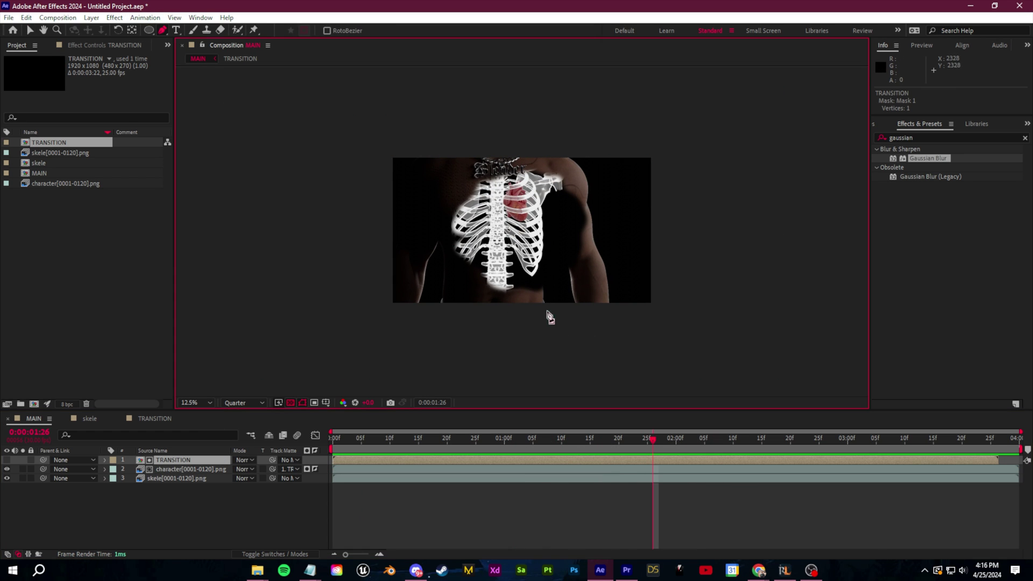
left_click(564, 174)
left_click(507, 133)
left_click(442, 199)
left_click_drag(443, 323, 460, 339)
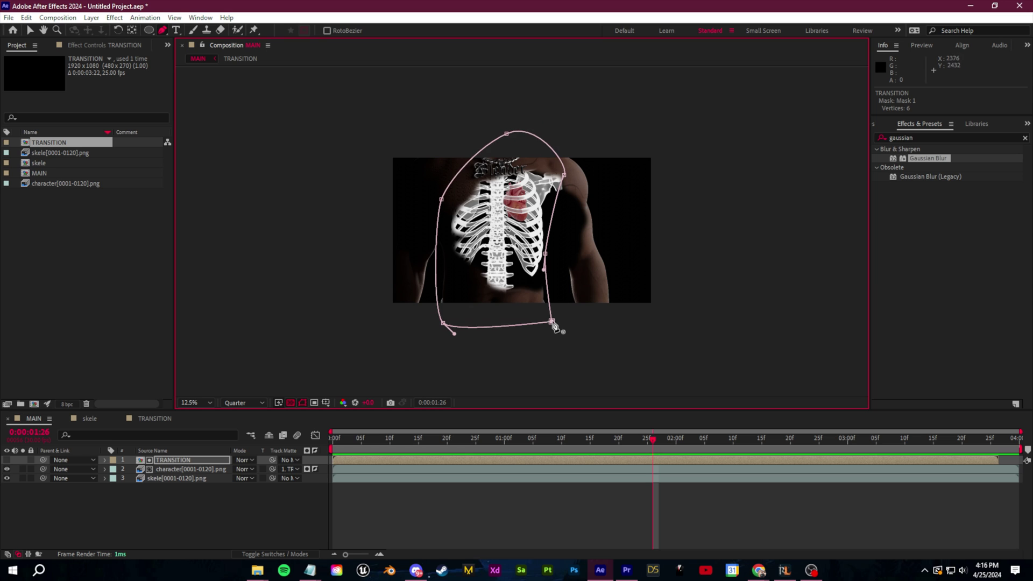
key("period")
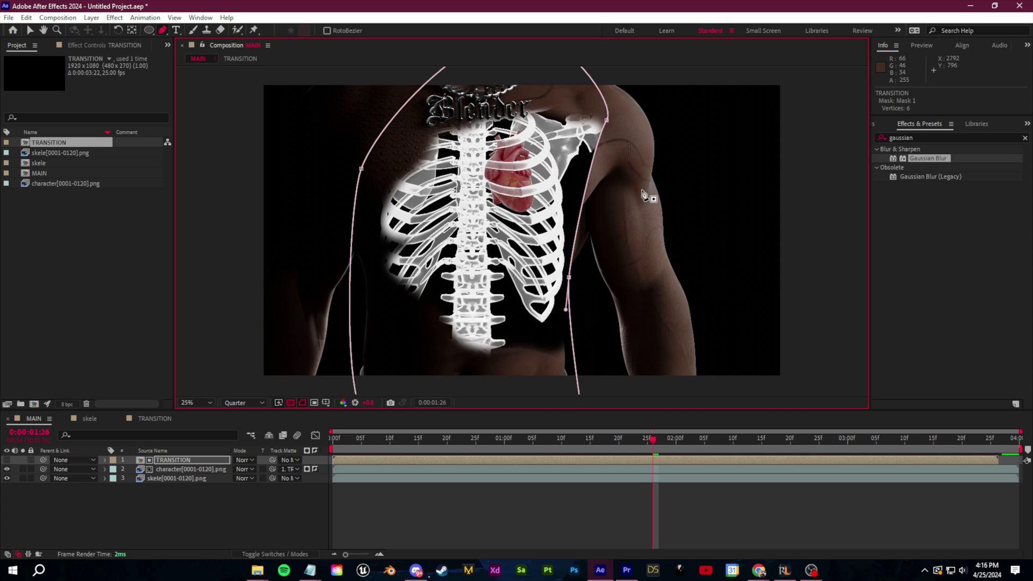
Feather the mask and shift its Mask Expansion keyframe slightly earlier
left_click(215, 457)
key("m")
key("m")
key("m")
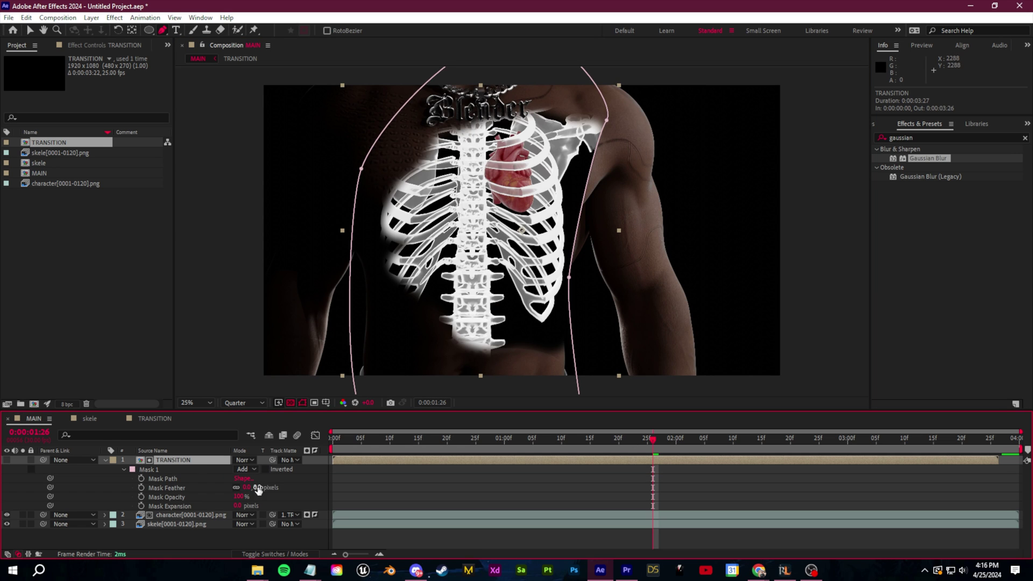
left_click_drag(258, 488, 288, 488)
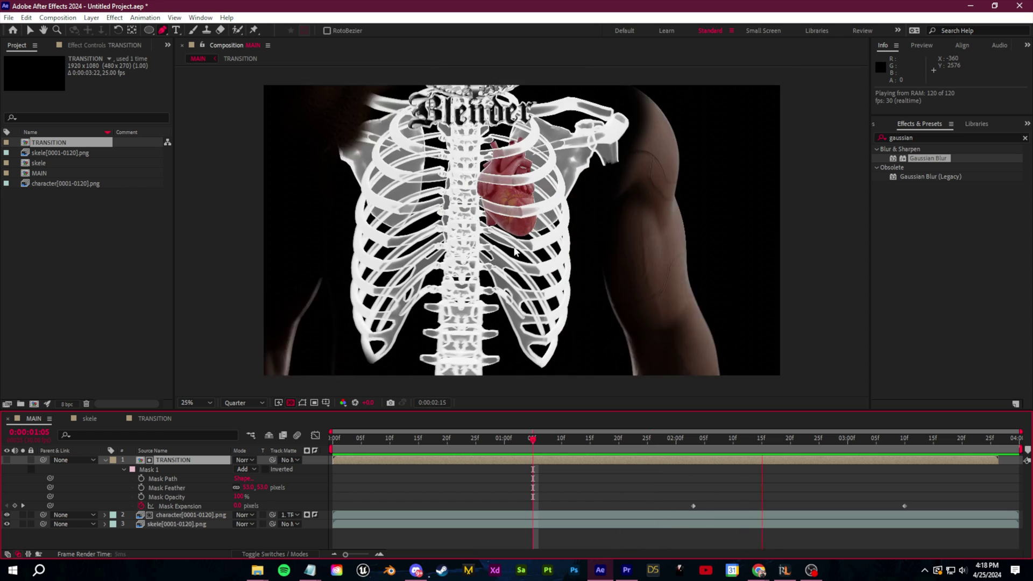
key("comma")
left_click_drag(905, 506, 887, 506)
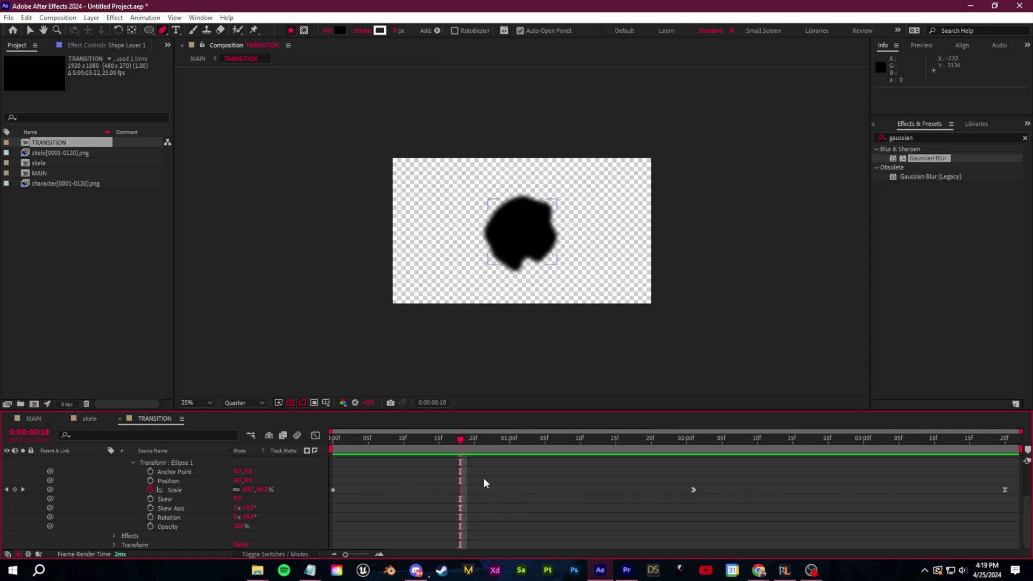
Apply the Black & White effect to the bg lens layer and preview the graded shot
right_click(694, 490)
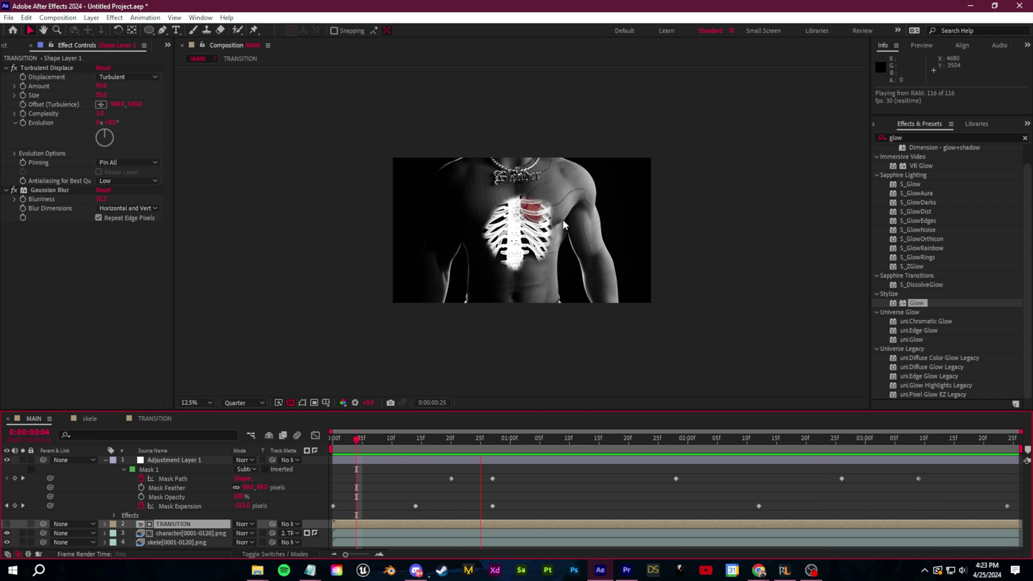
key("period")
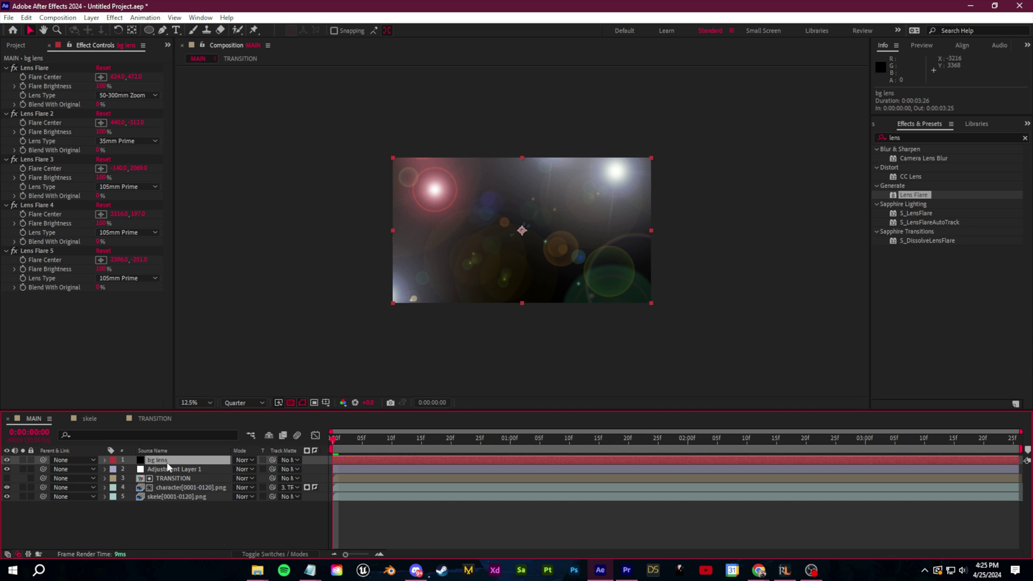
type("black")
left_click_drag(918, 186, 101, 377)
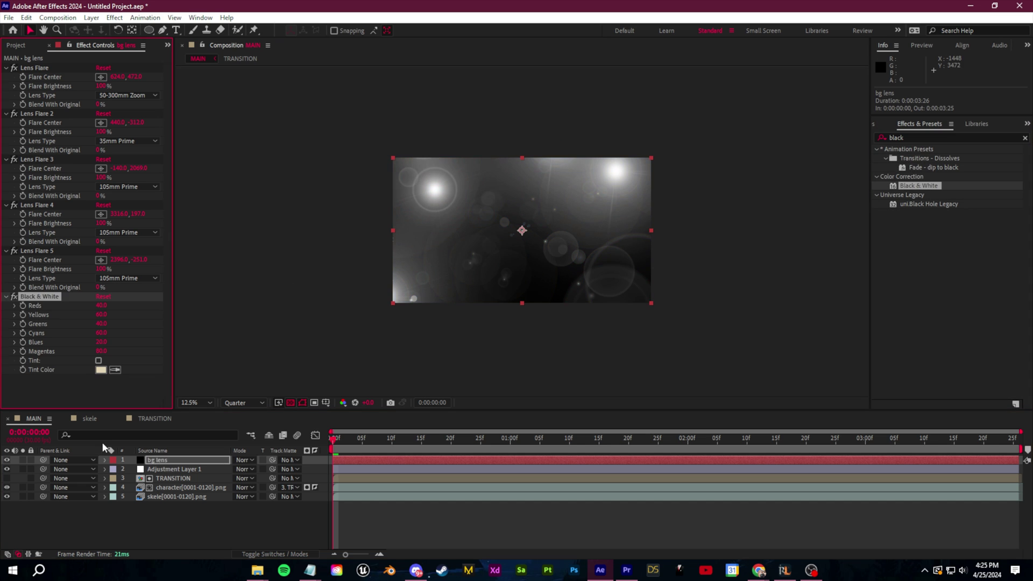
left_click(102, 442)
key("space")
Set the bg lens layer's blend mode to Soft Light
left_click(245, 460)
left_click(338, 379)
key("period")
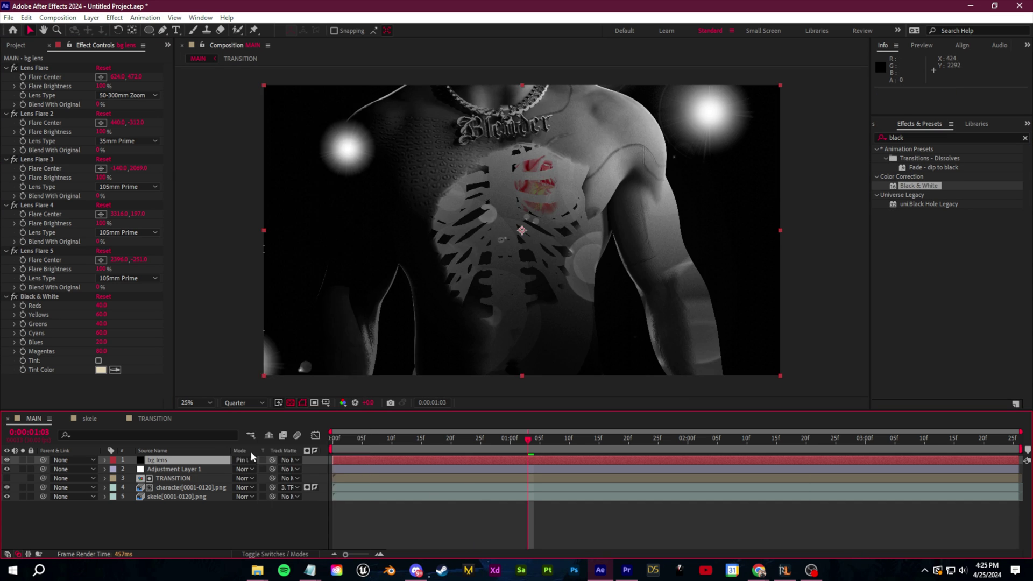
left_click(242, 460)
left_click(291, 299)
left_click(242, 460)
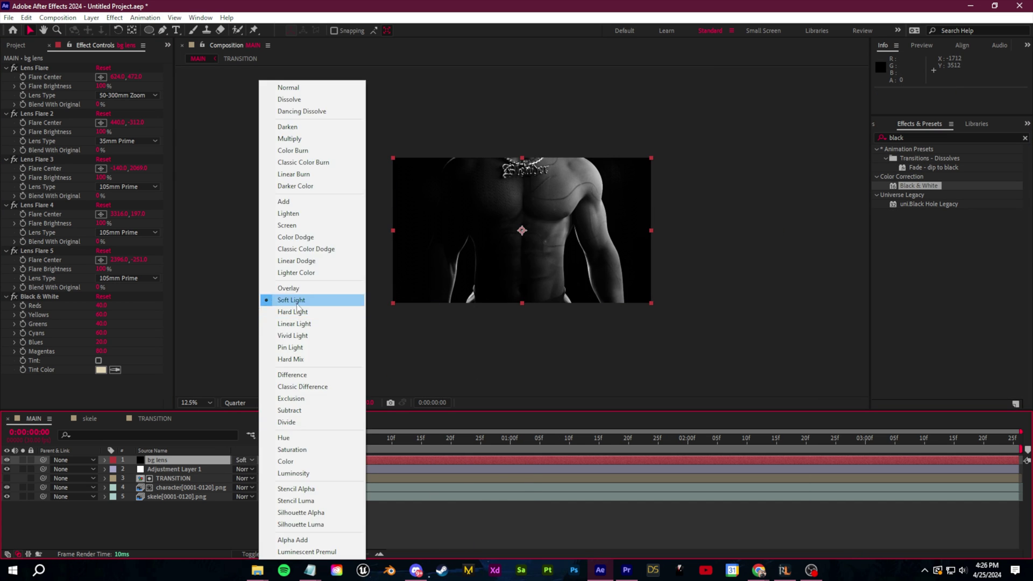